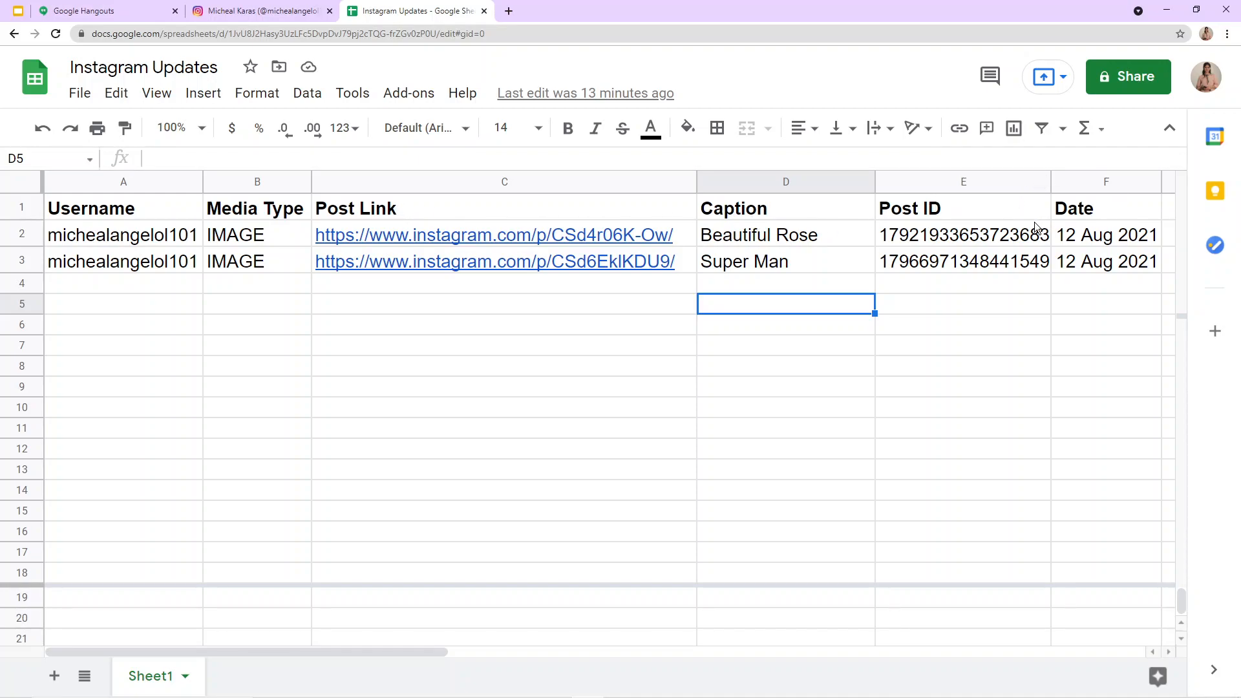
Step: Compare the posts on the Instagram profile with the rows logged in the Instagram Updates spreadsheet
click(388, 33)
click(267, 10)
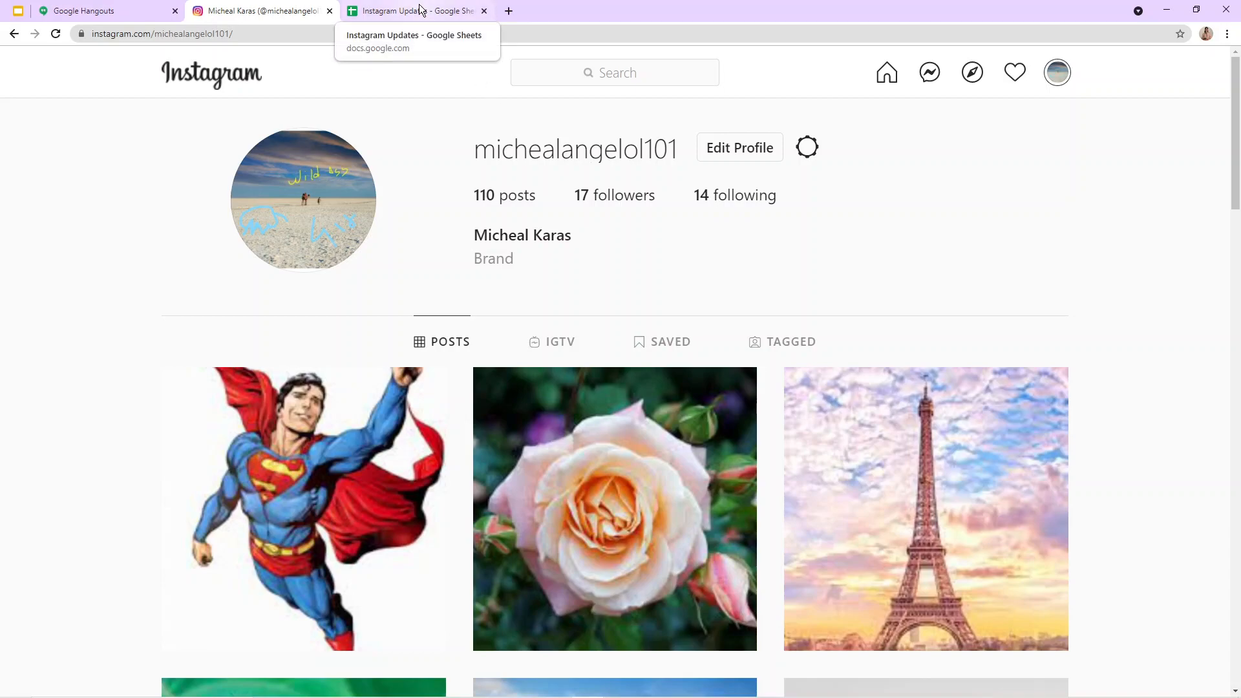
click(446, 11)
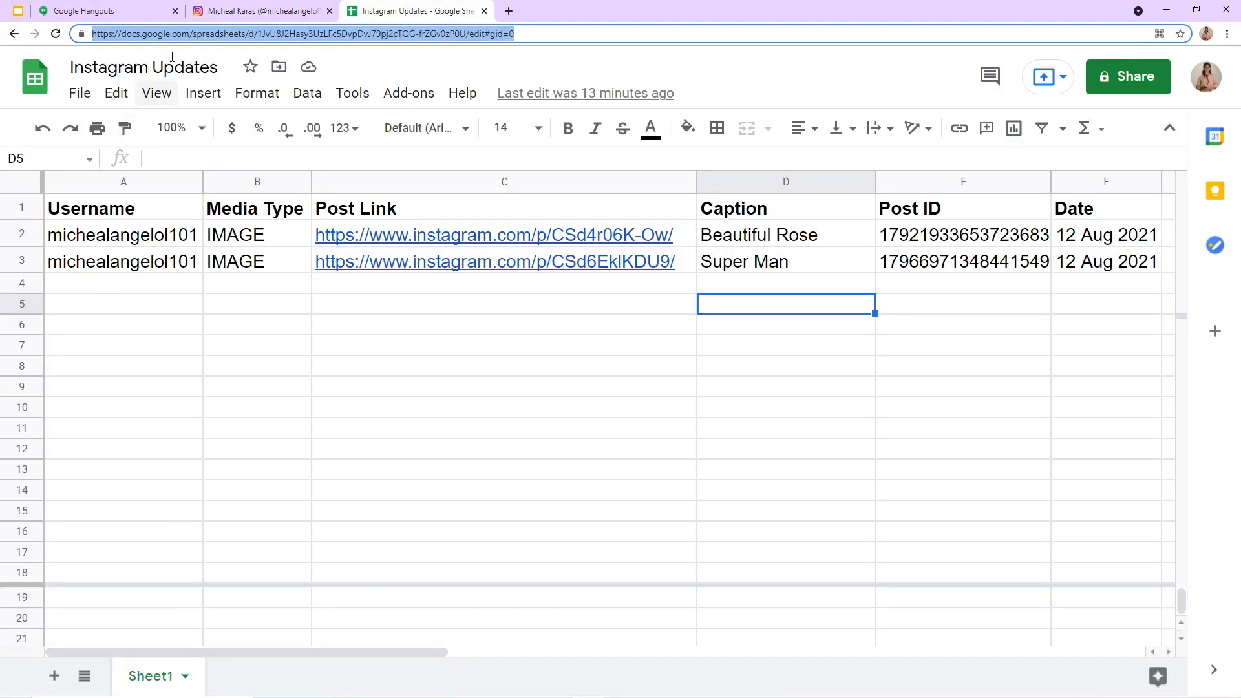
click(258, 11)
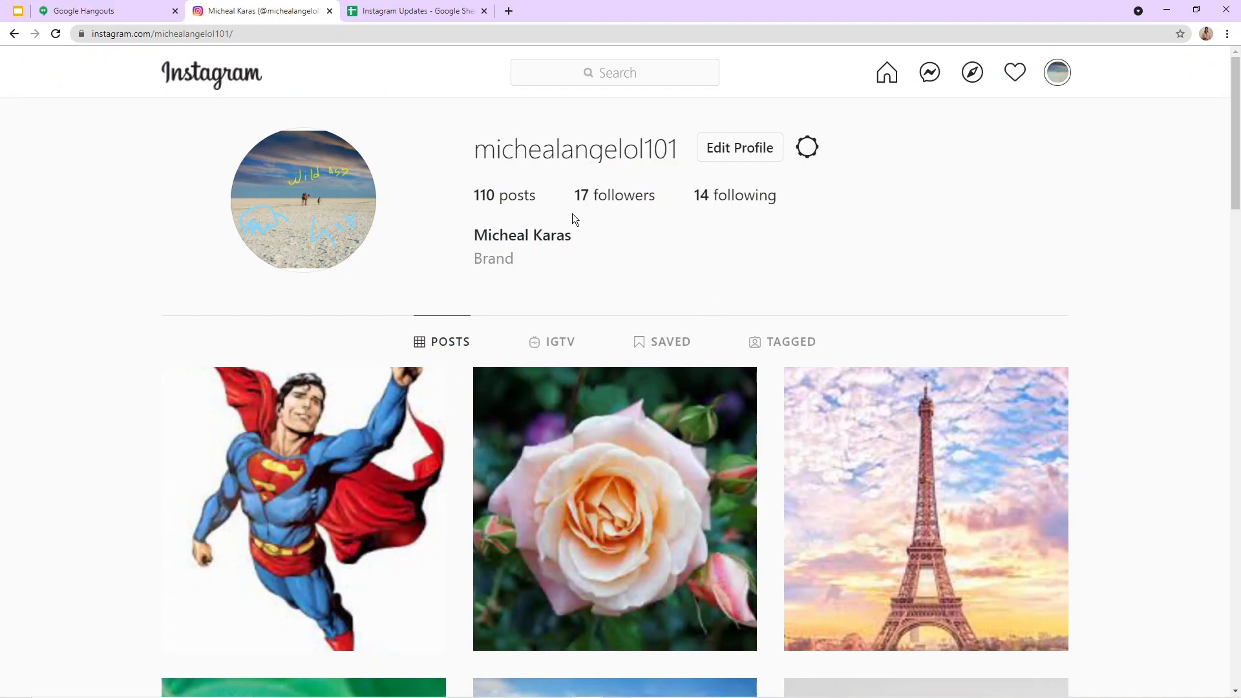
scroll(318, 507, down, 6)
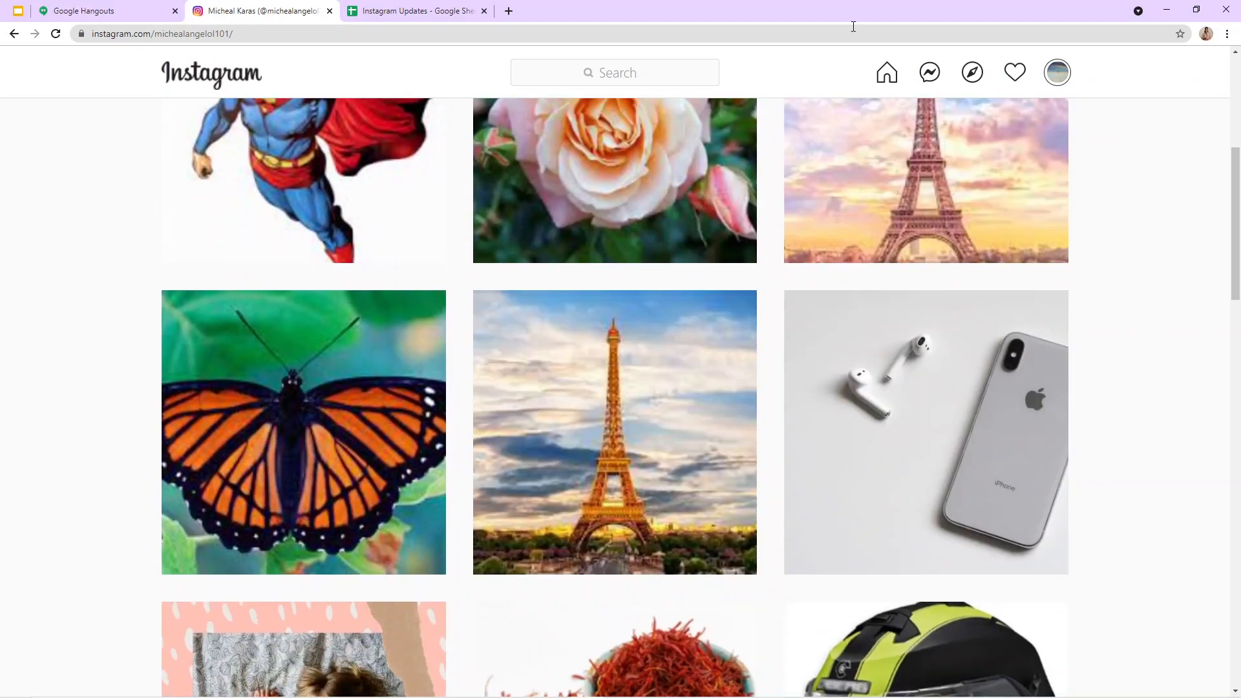
scroll(421, 194, up, 4)
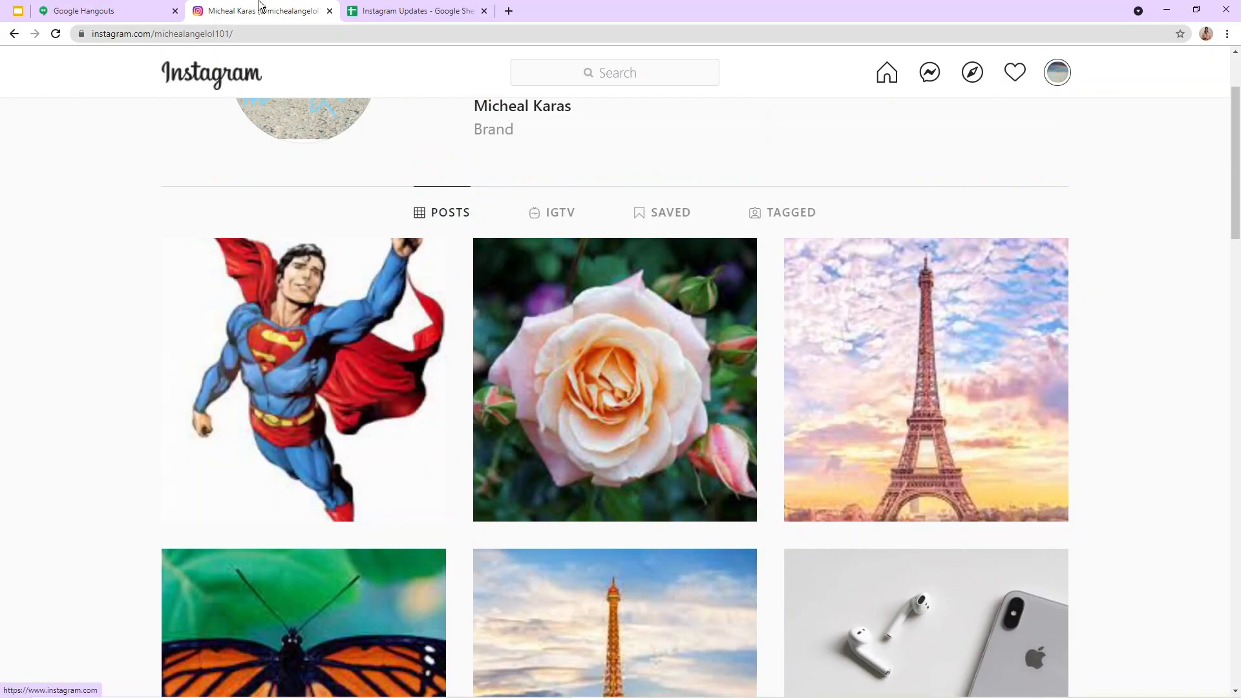
click(388, 11)
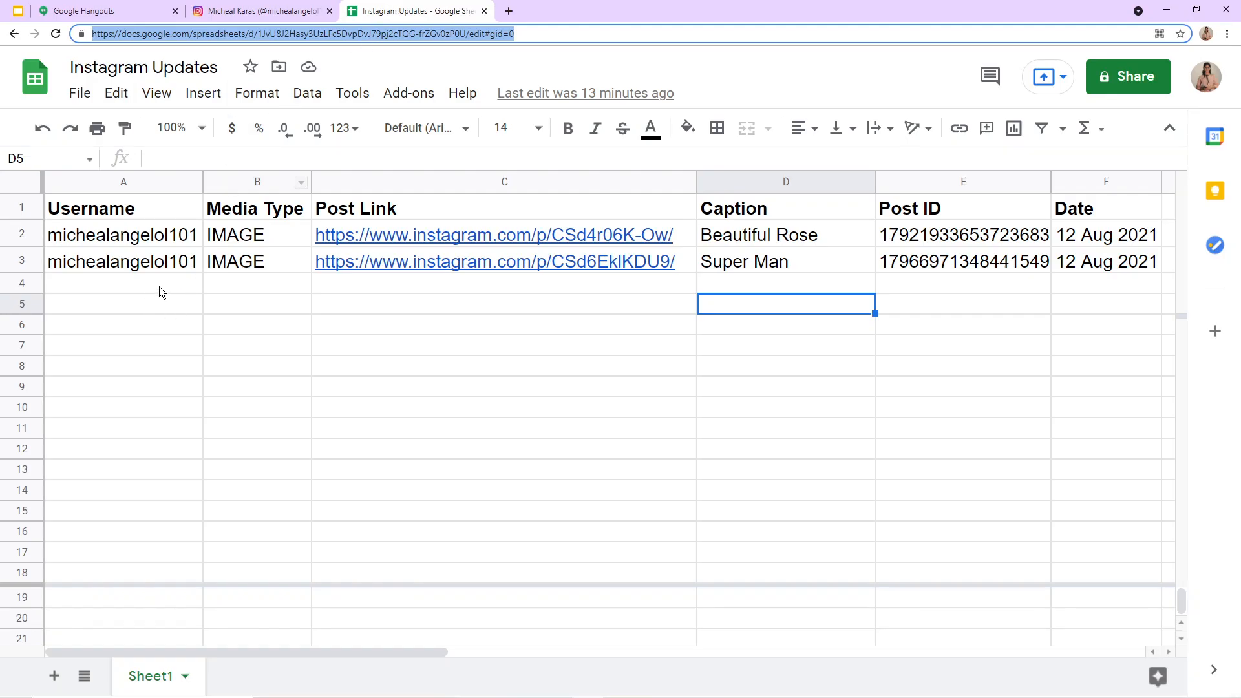
Step: View the Superman post on Instagram and check its details against the matching row in the Instagram Updates spreadsheet
click(234, 10)
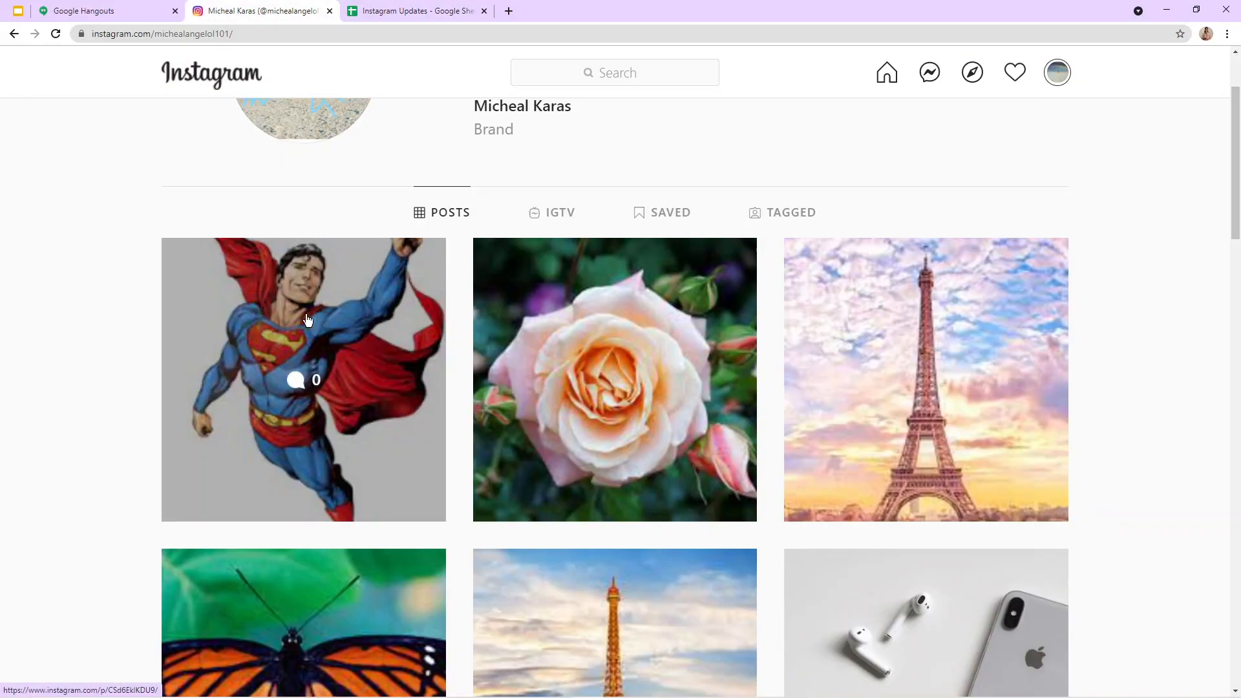
click(307, 317)
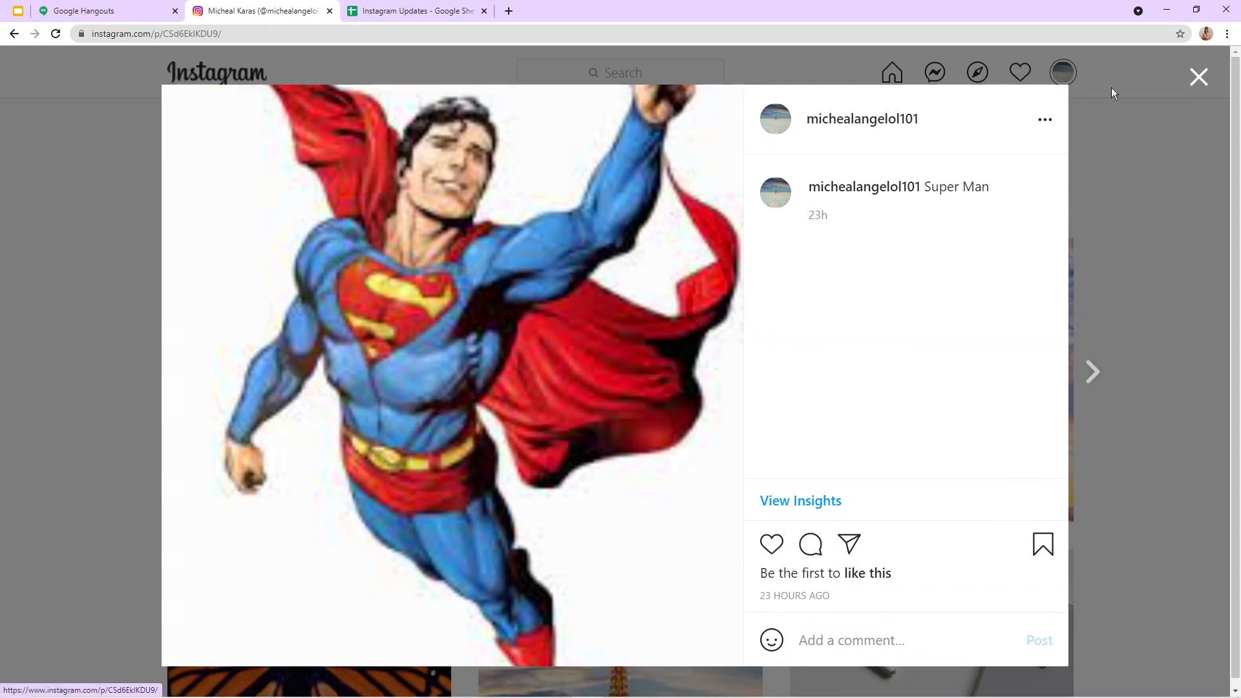
click(1200, 77)
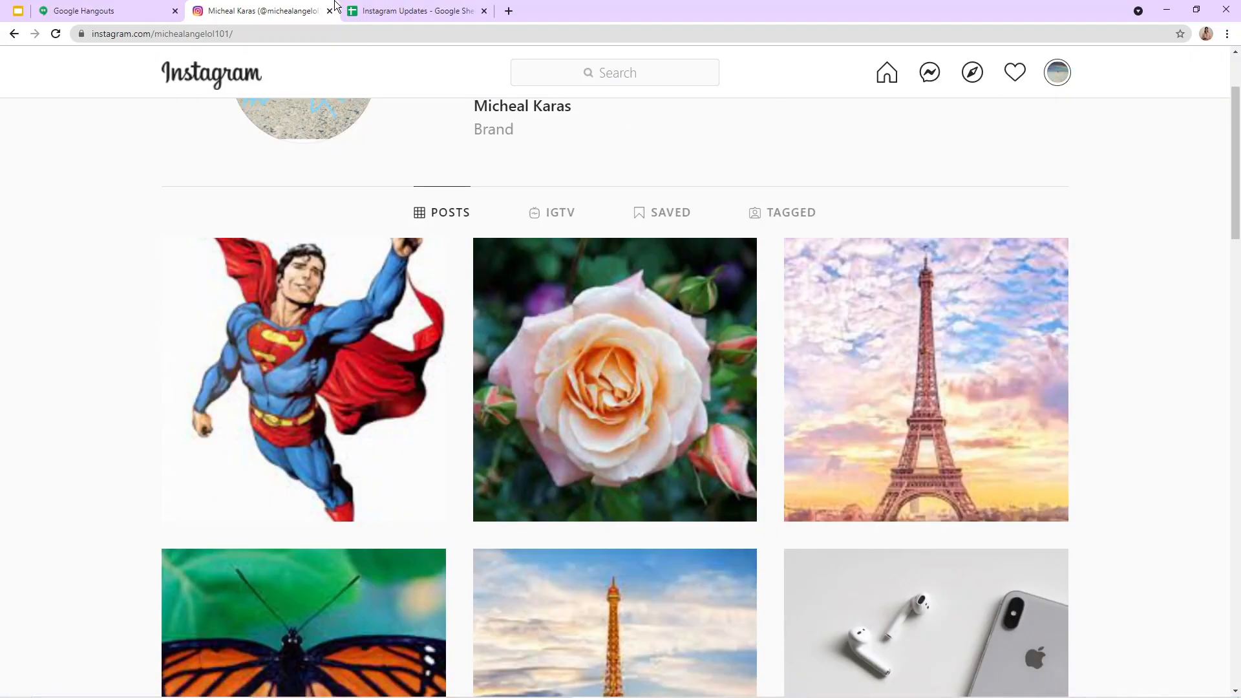
click(381, 11)
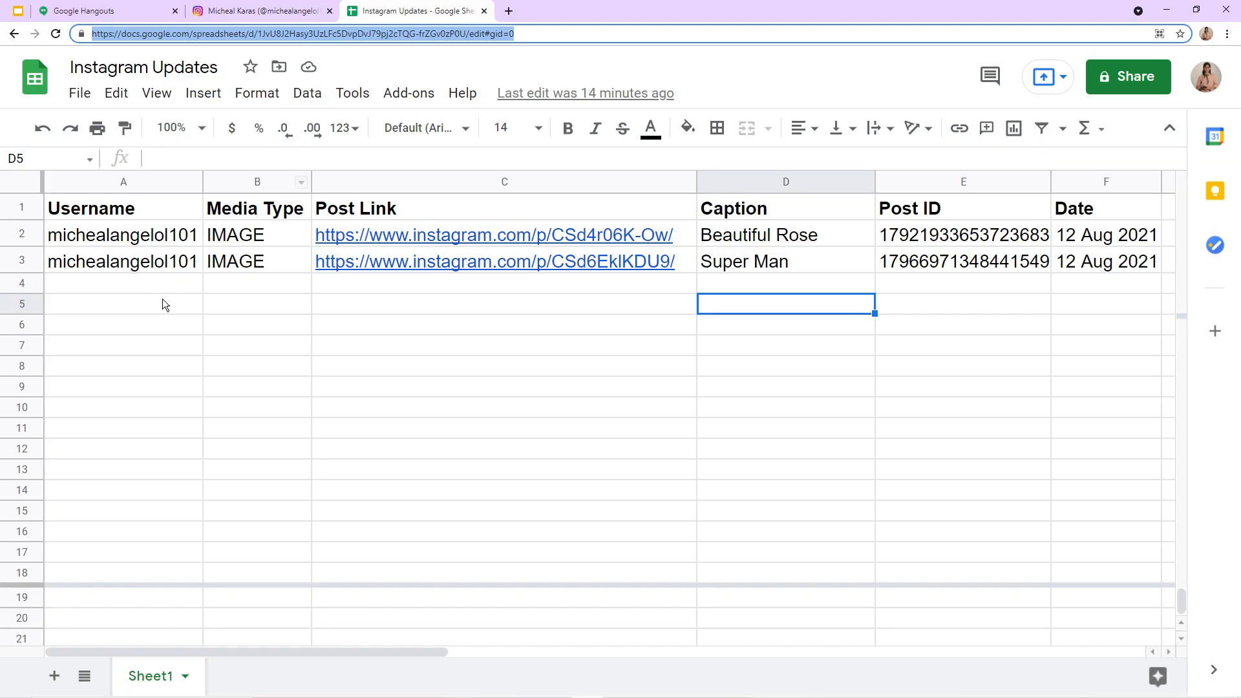
click(262, 5)
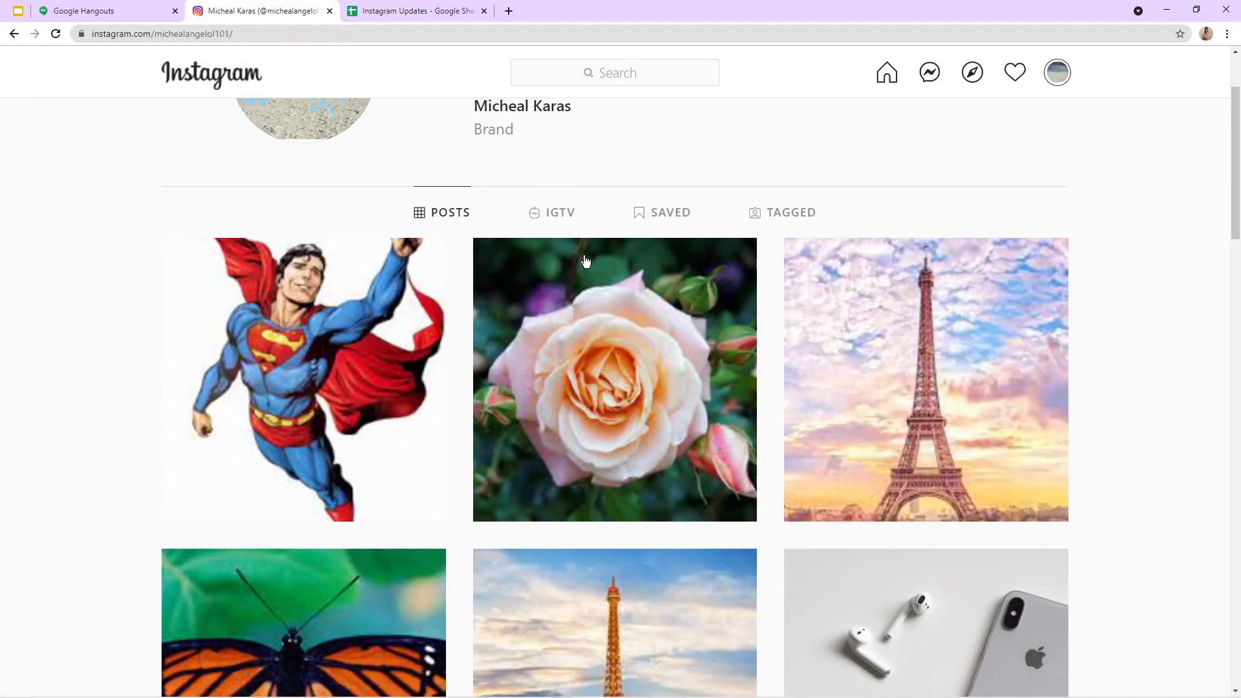
click(392, 5)
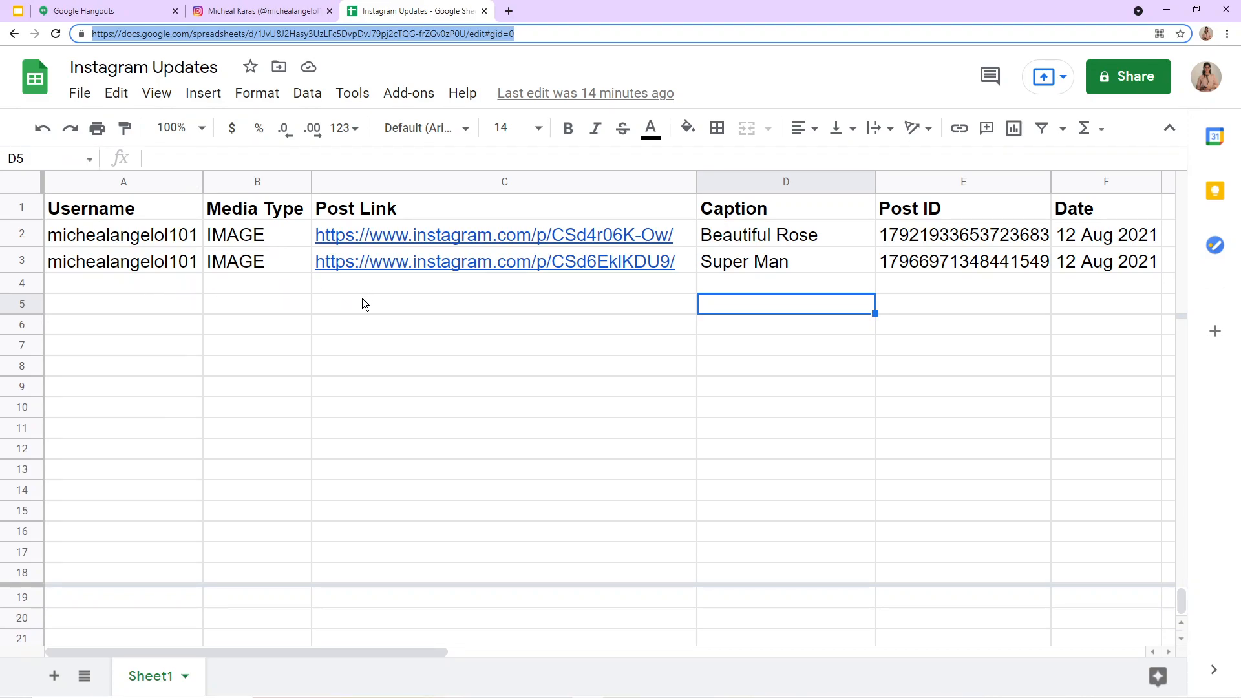
Step: Switch back to the Instagram profile and open the browser's developer tools on that page
click(262, 8)
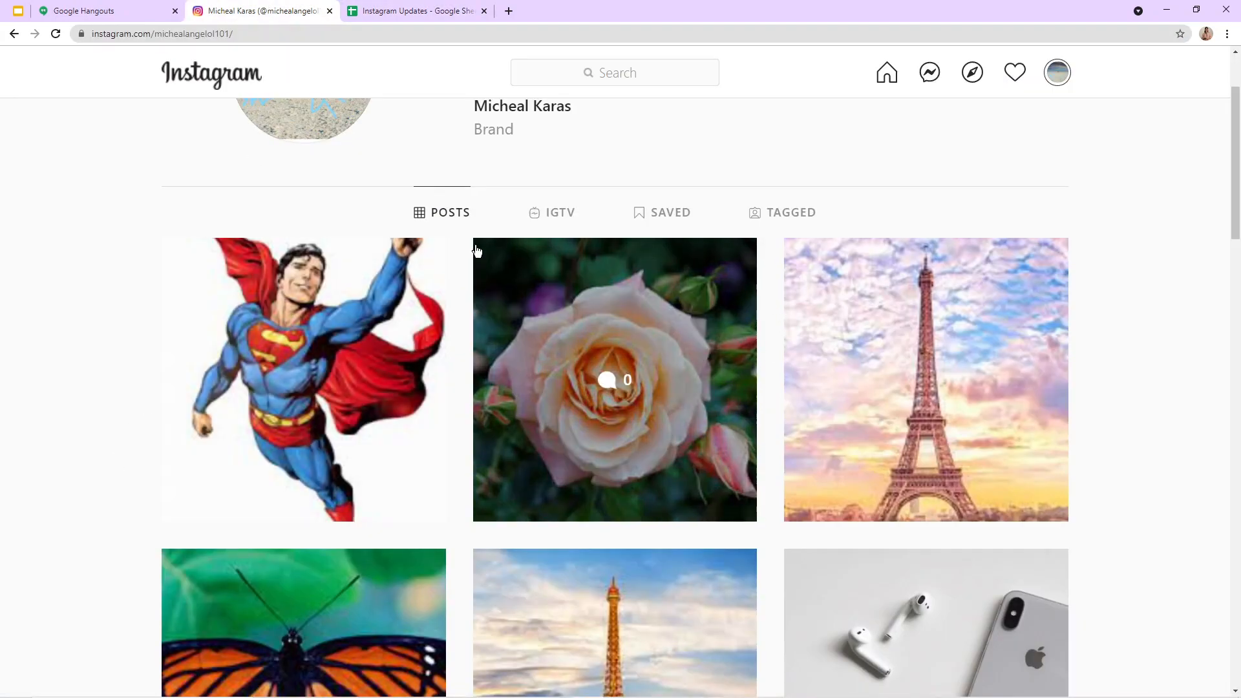
scroll(452, 343, up, 2)
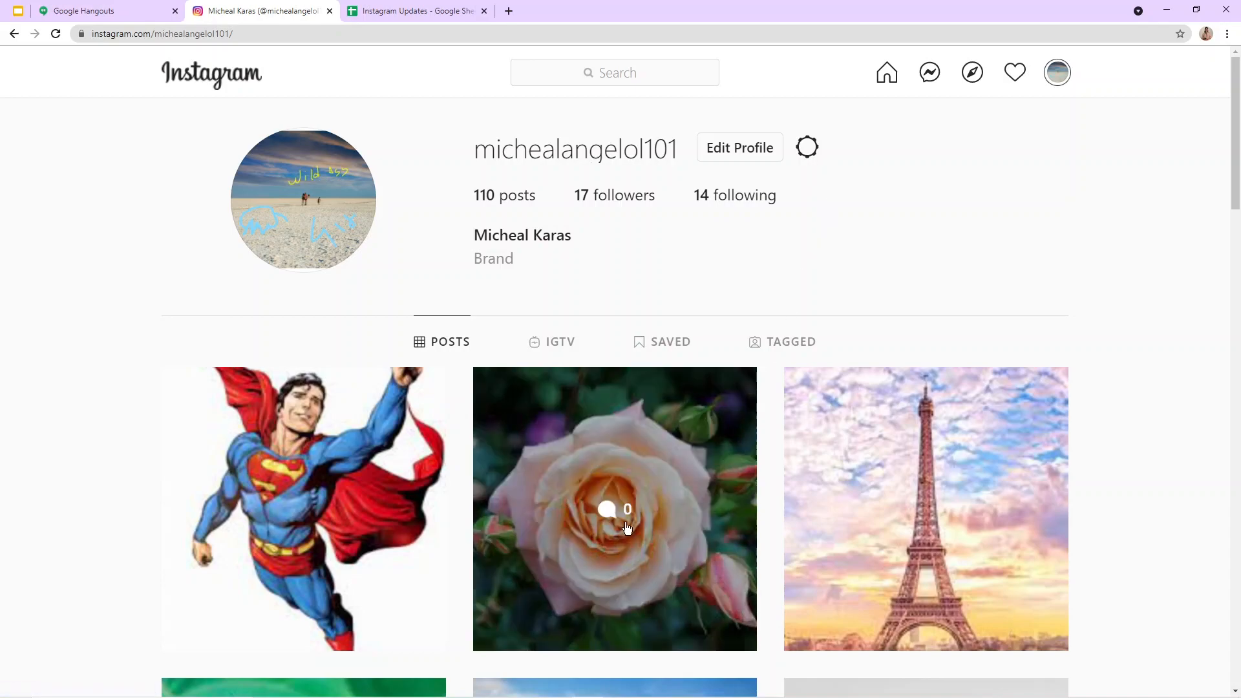
scroll(571, 480, down, 10)
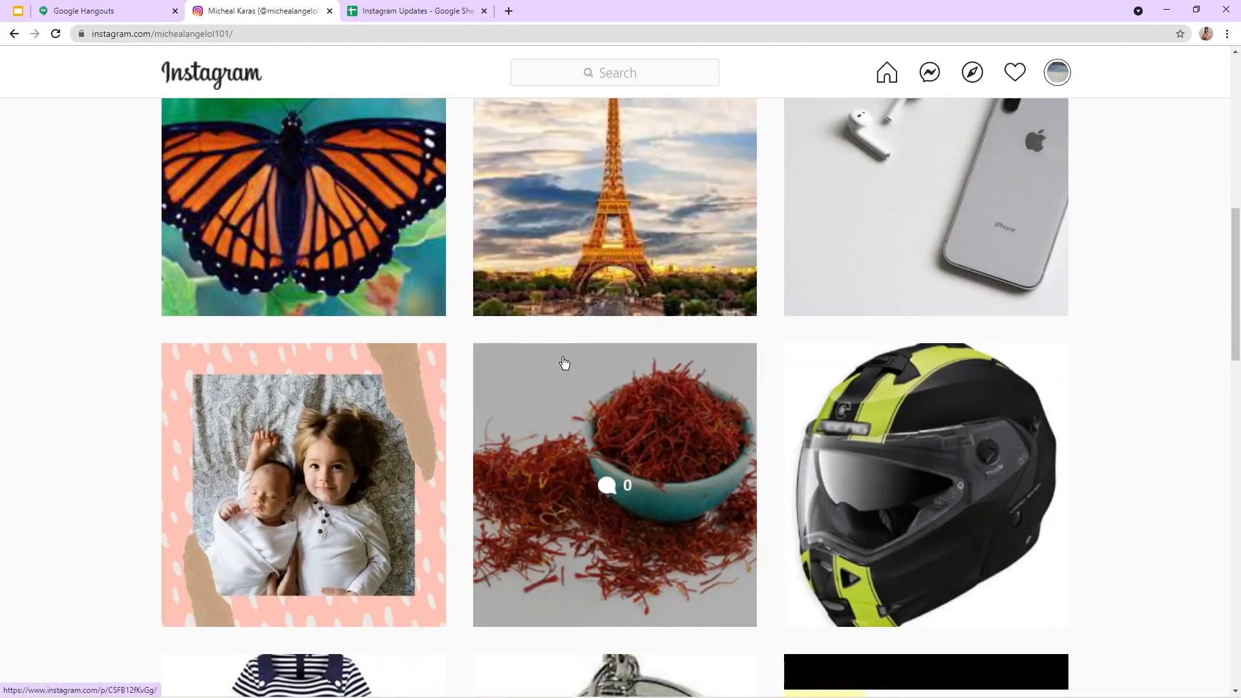
scroll(538, 363, up, 8)
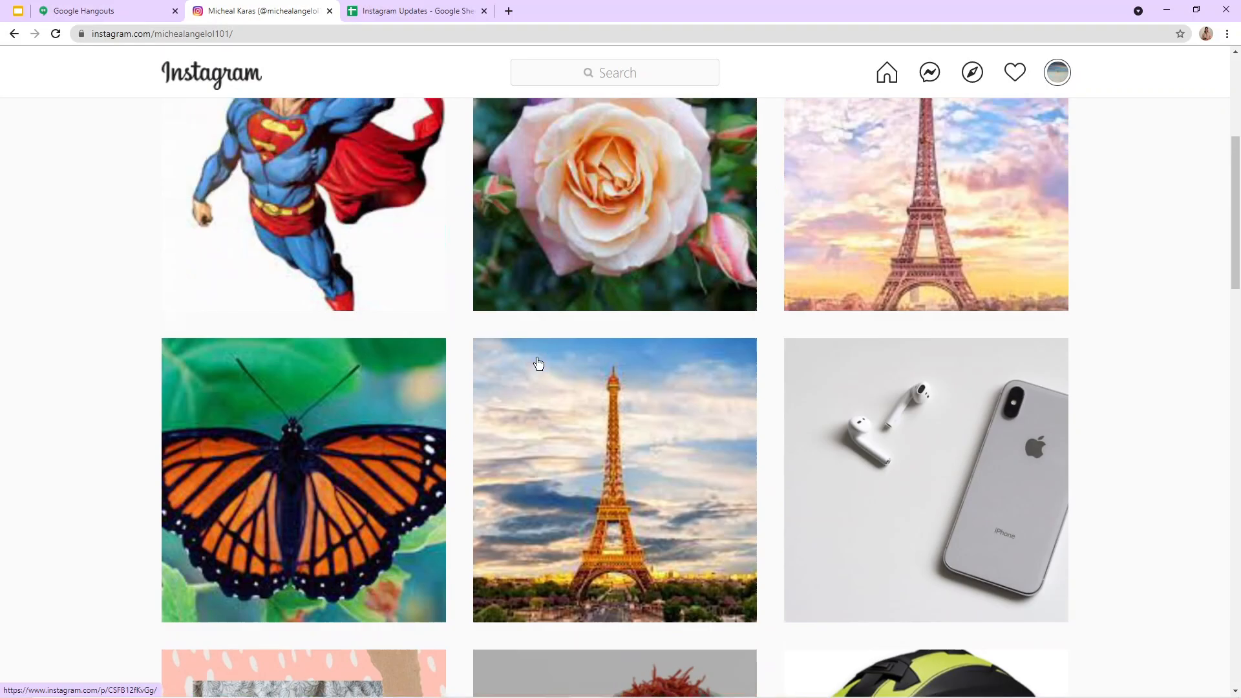
right_click(722, 150)
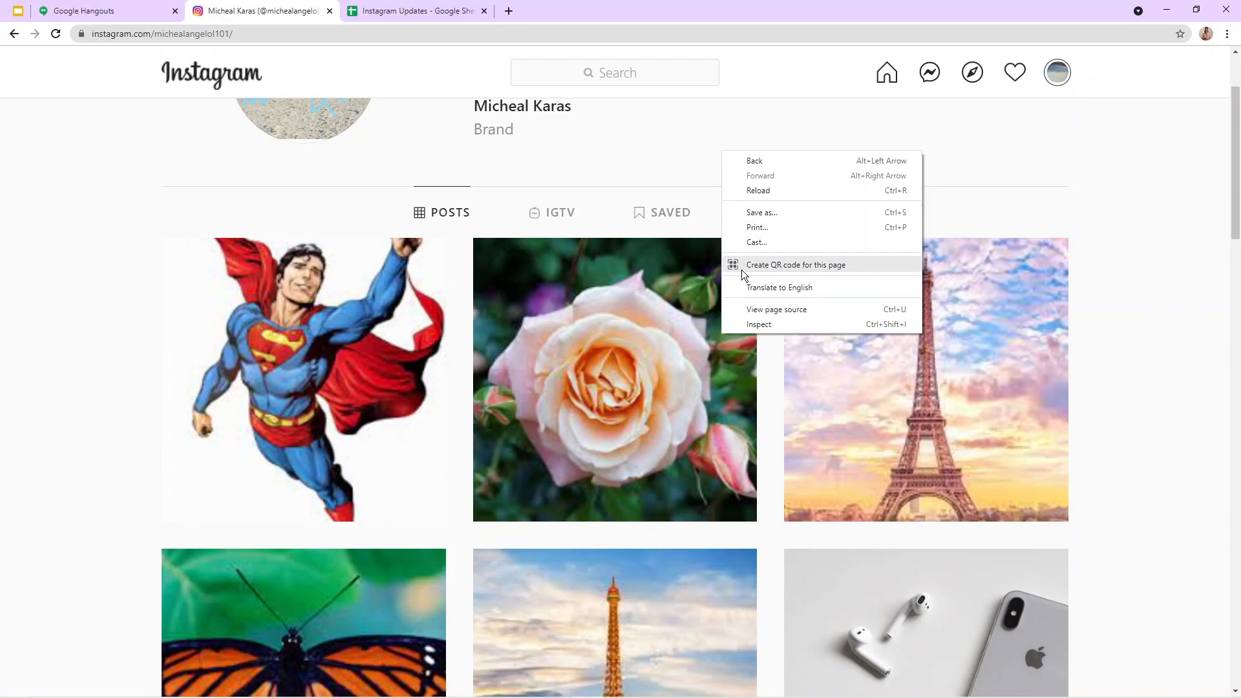
click(753, 324)
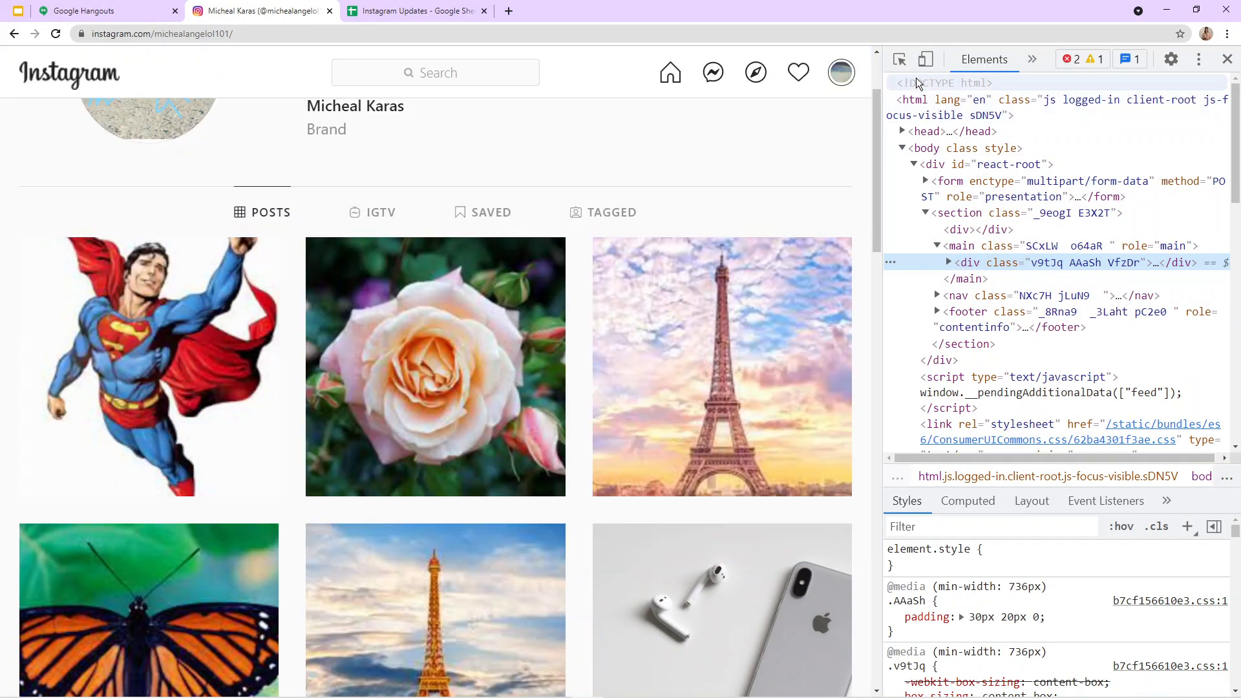
Step: Emulate a Moto G4 device, reload the profile in its mobile layout, and close the developer tools
click(928, 64)
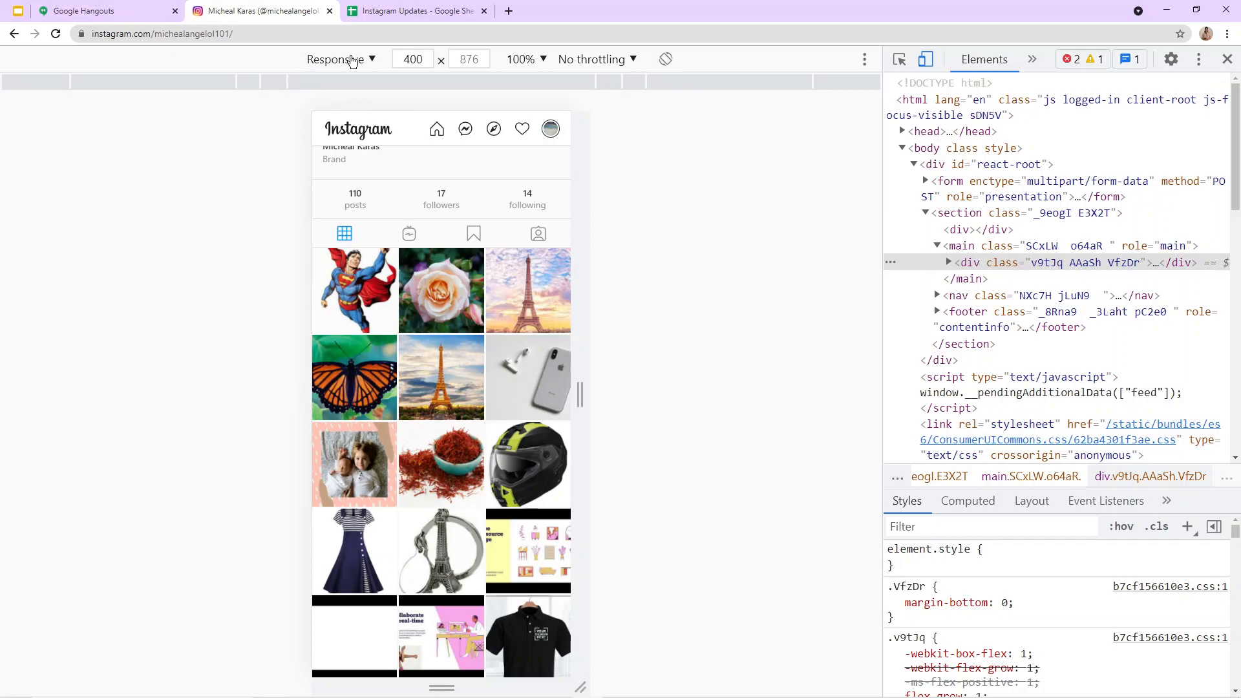
click(352, 61)
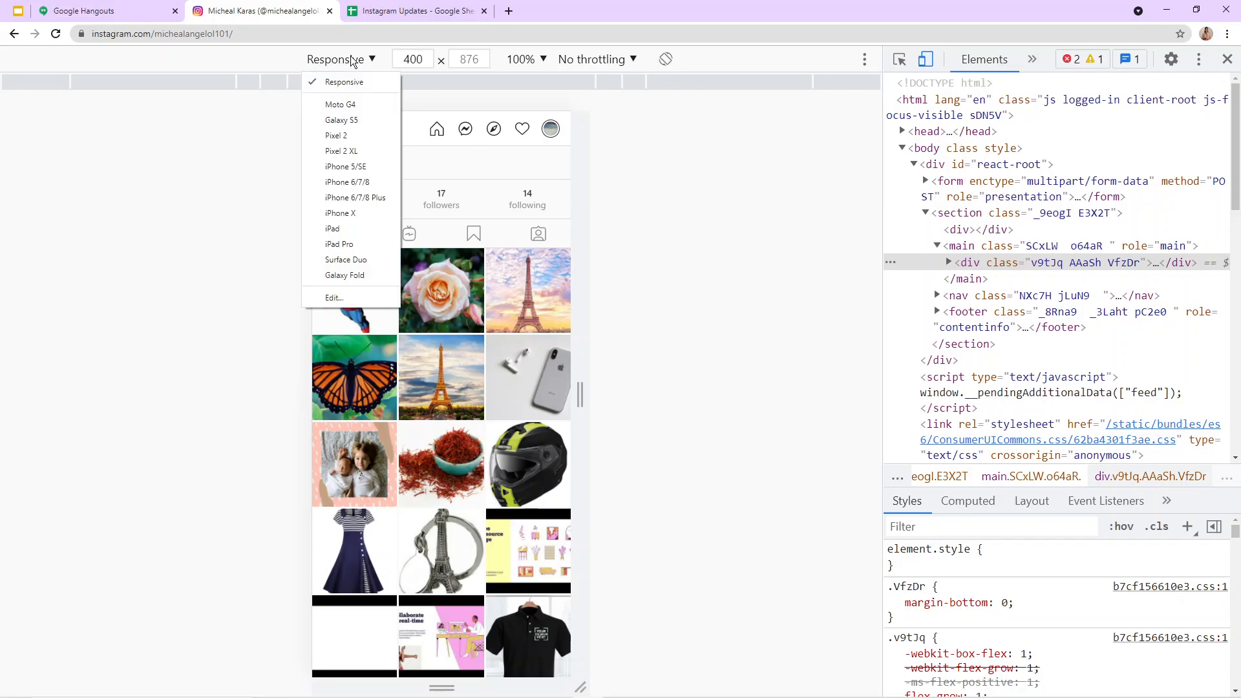
click(354, 105)
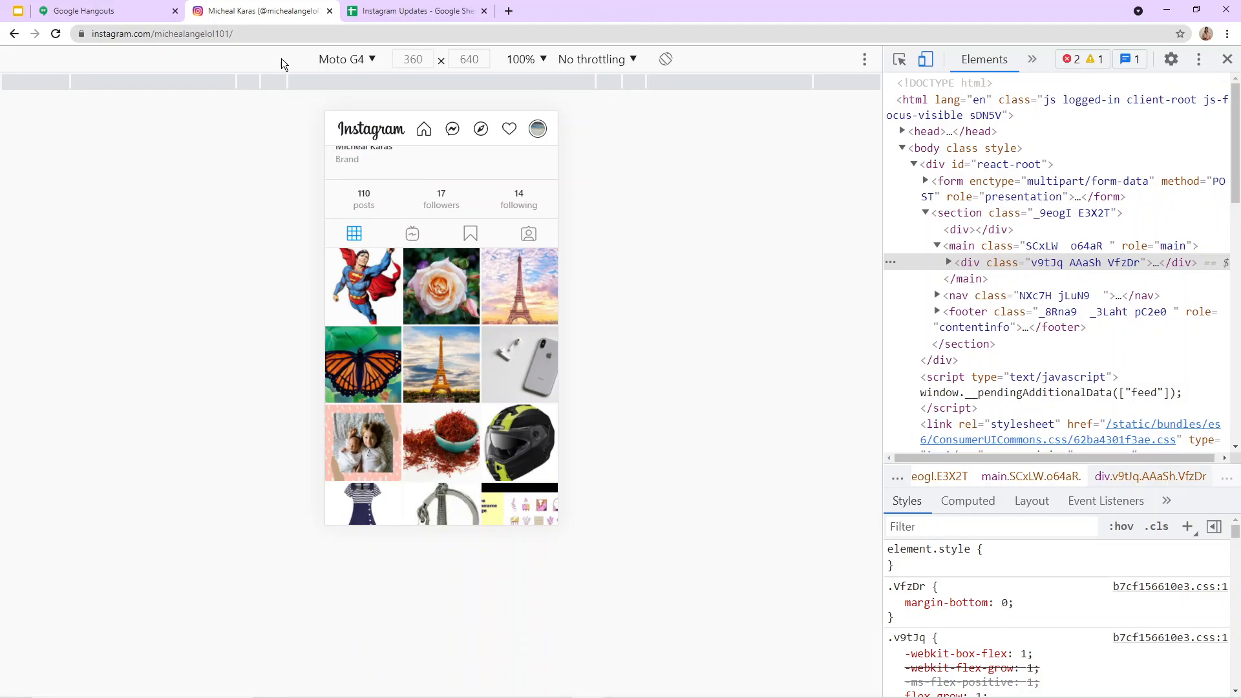
click(55, 36)
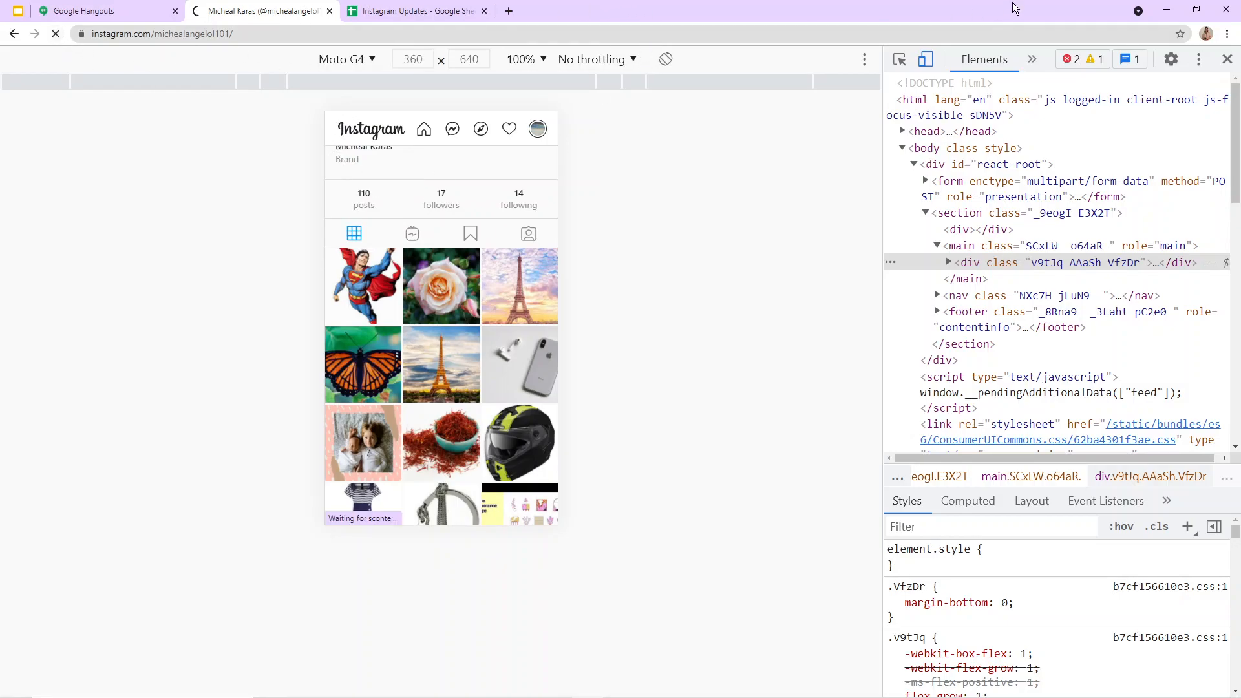
click(1228, 59)
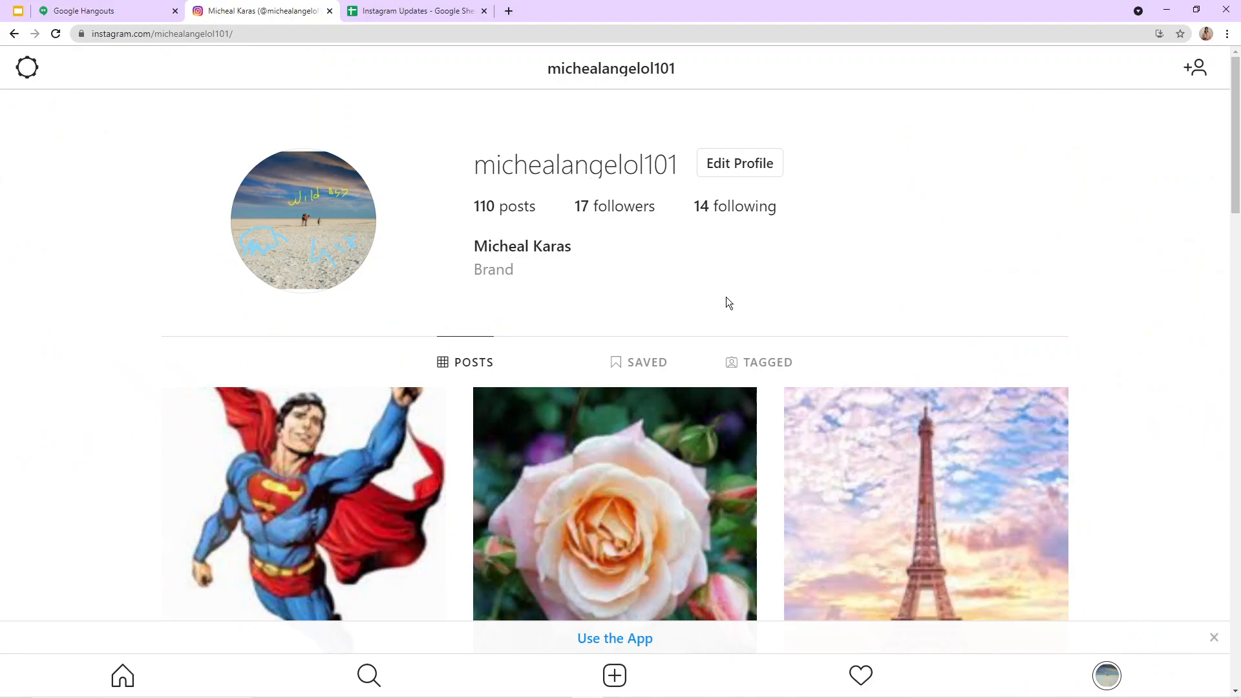
Step: Start a new Instagram post with the Cupcake image from the Downloads folder
scroll(734, 296, down, 4)
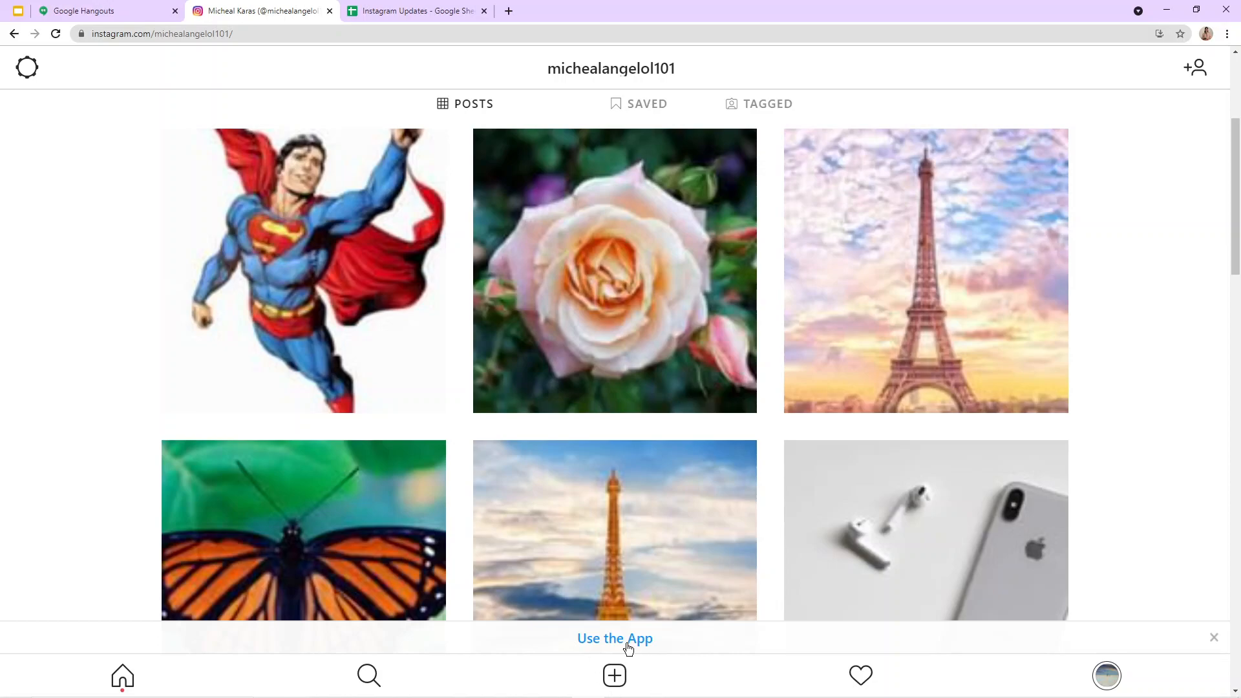
click(615, 677)
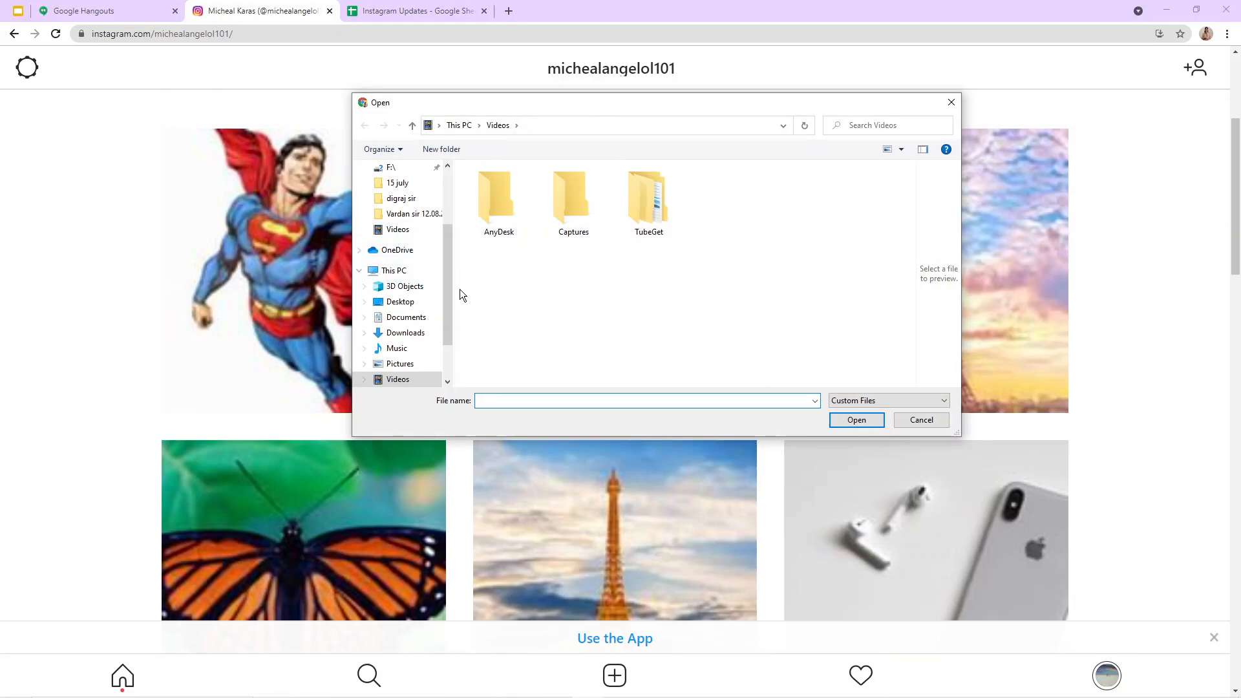
click(406, 333)
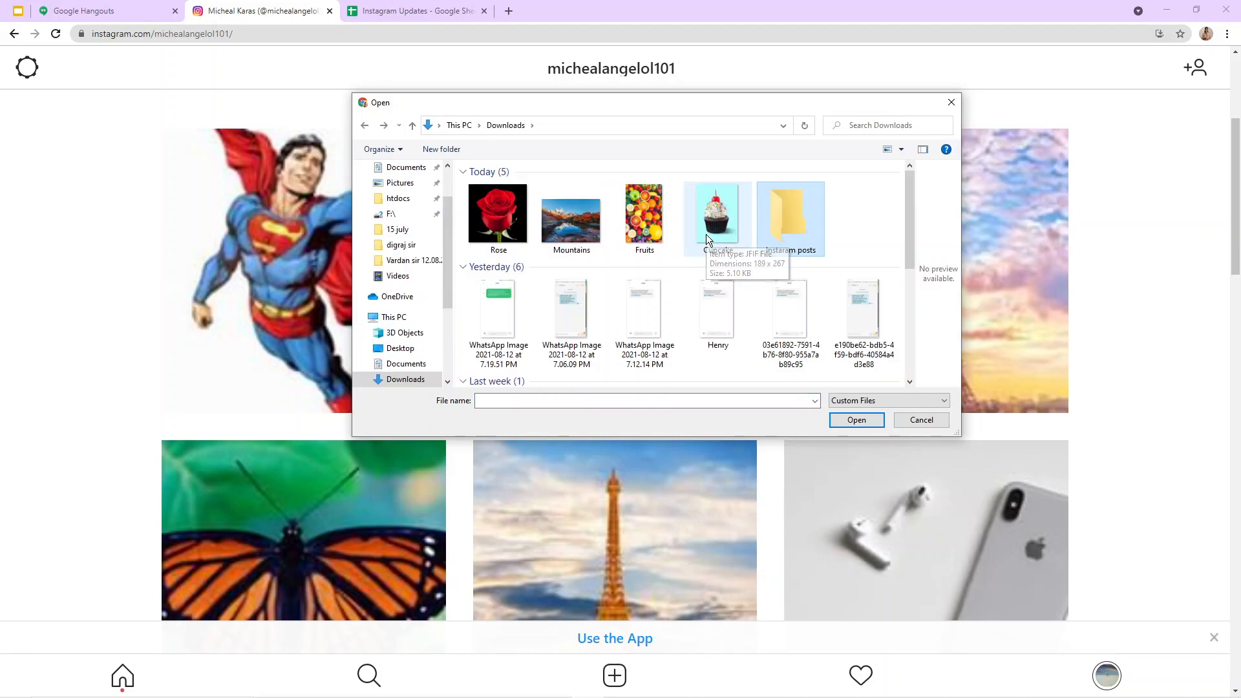
click(714, 215)
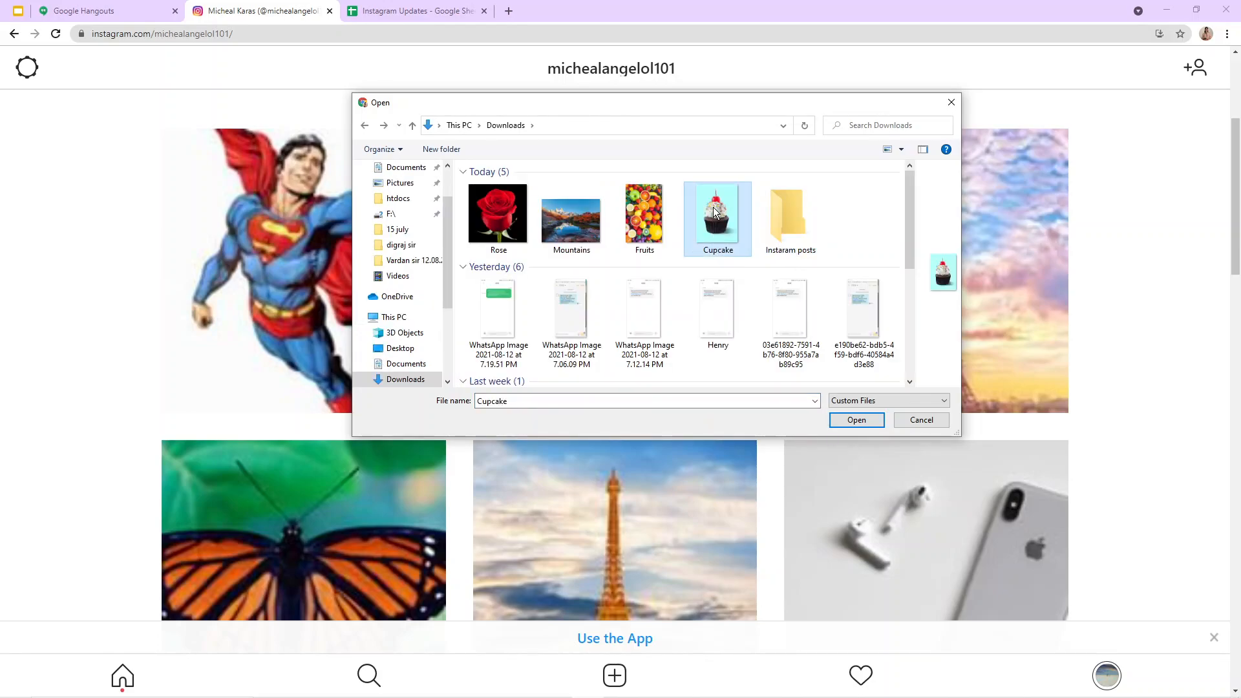
double_click(728, 236)
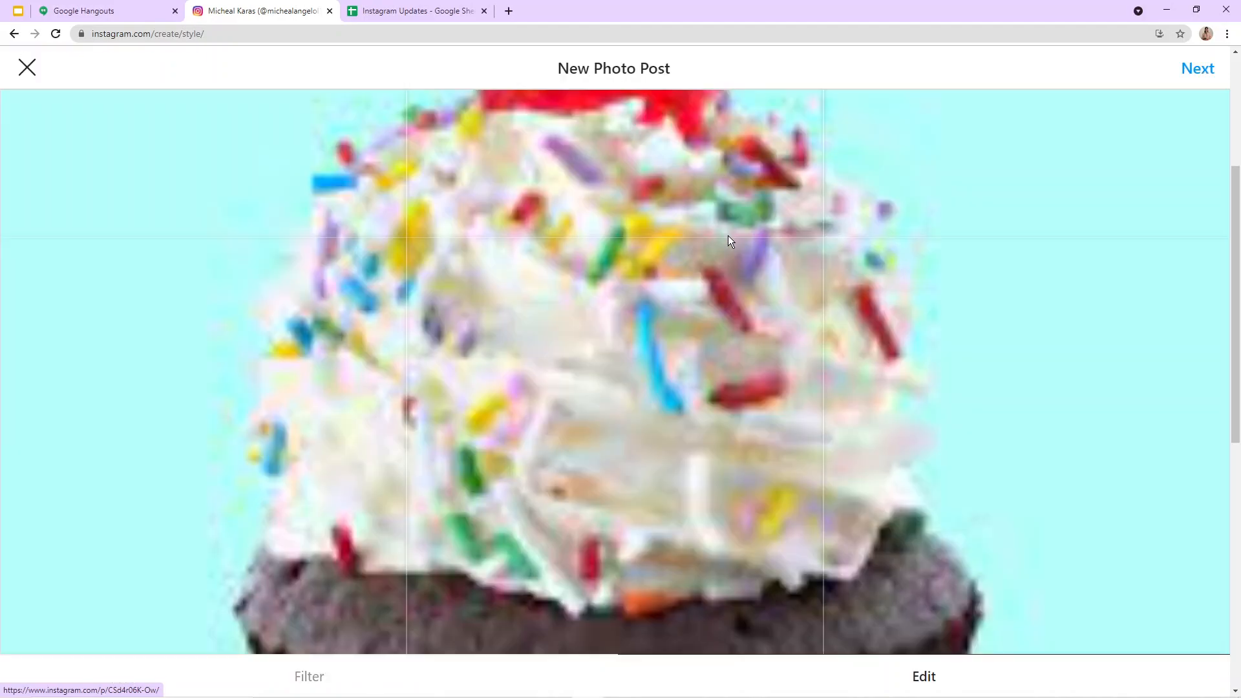
Step: Keep the cupcake photo unedited, write a caption for it, and share the post
scroll(727, 236, down, 2)
scroll(728, 236, up, 6)
scroll(725, 237, down, 4)
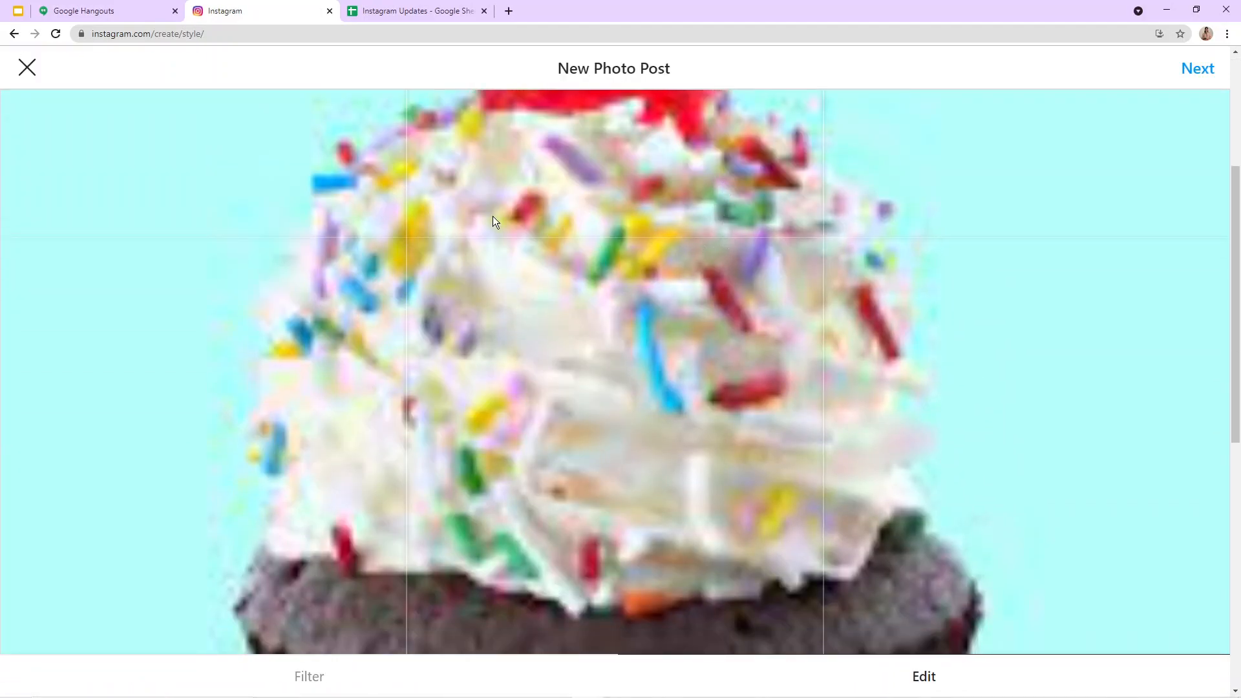
scroll(914, 232, up, 4)
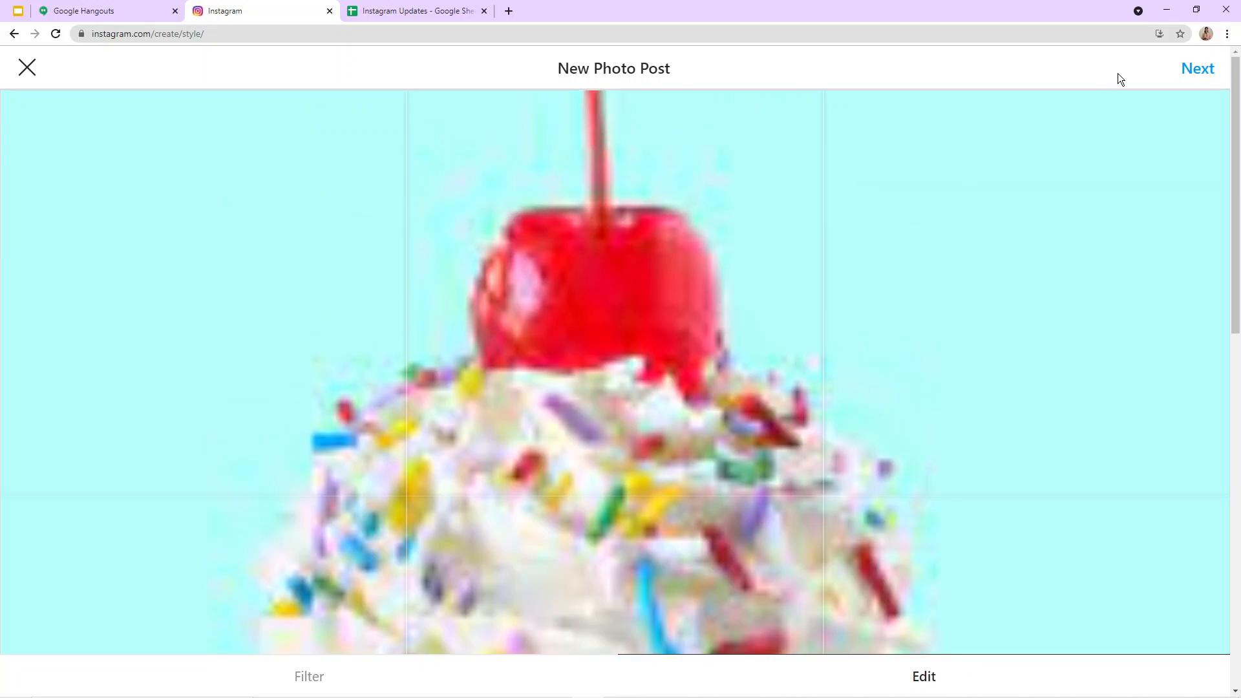
click(1193, 74)
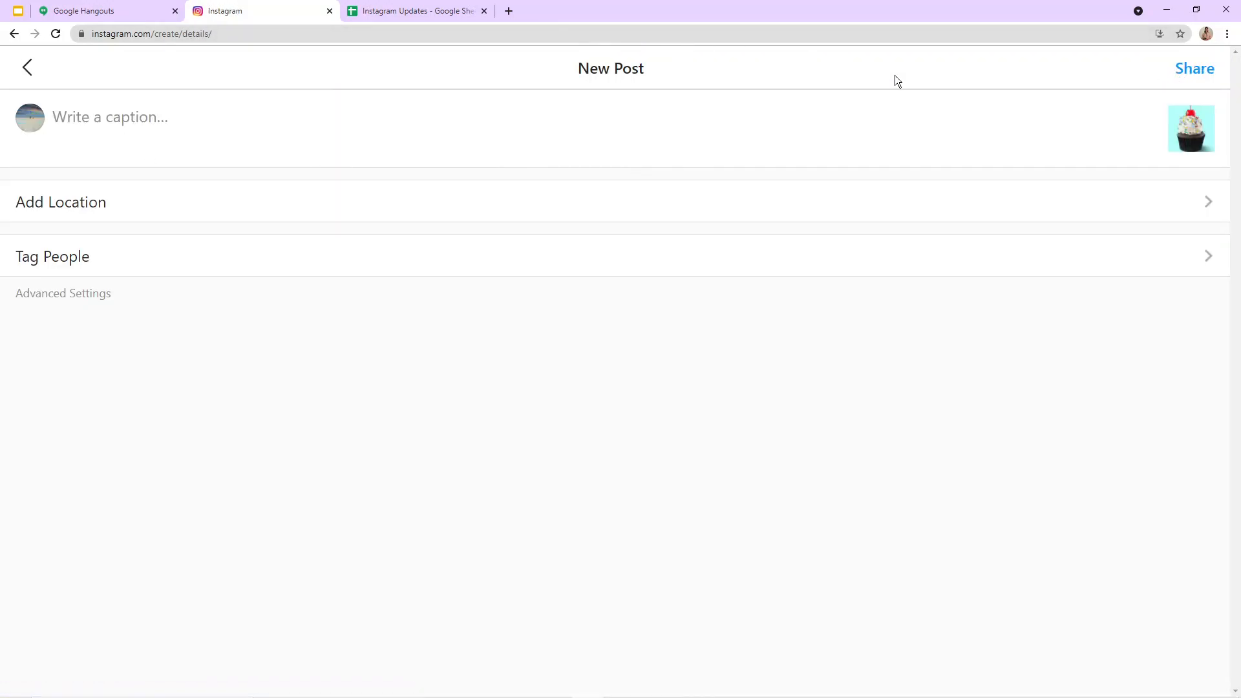
click(241, 119)
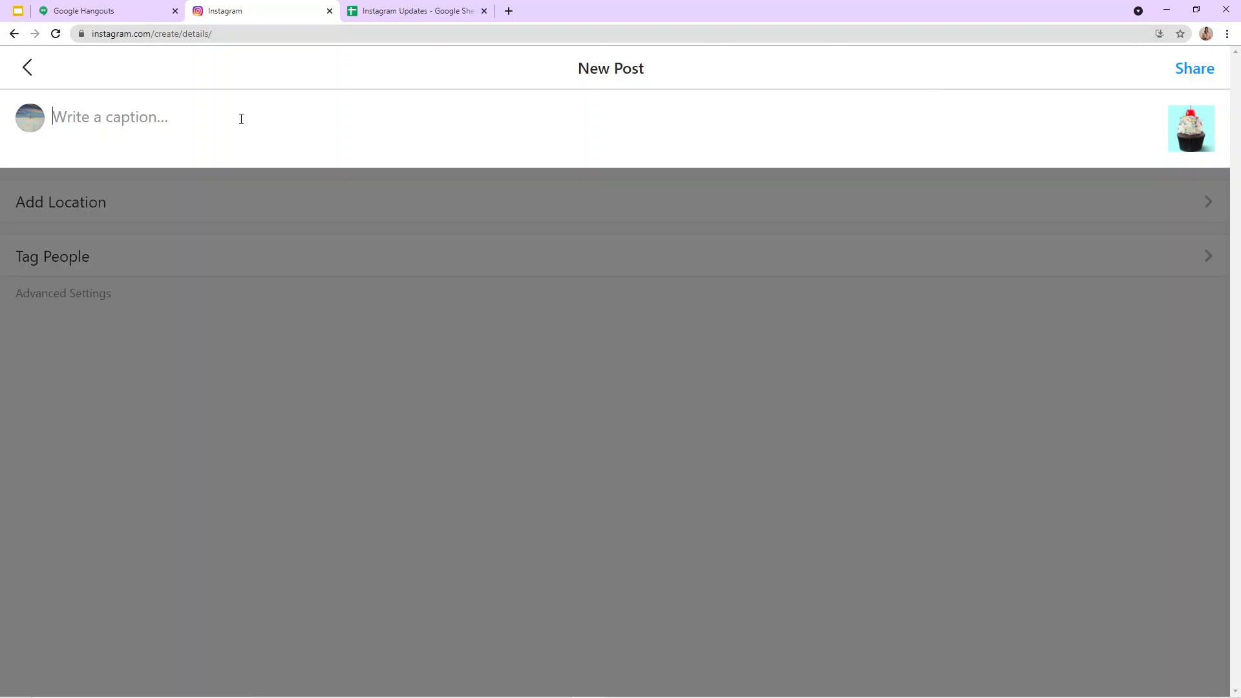
text(Cupcake!!)
click(1196, 70)
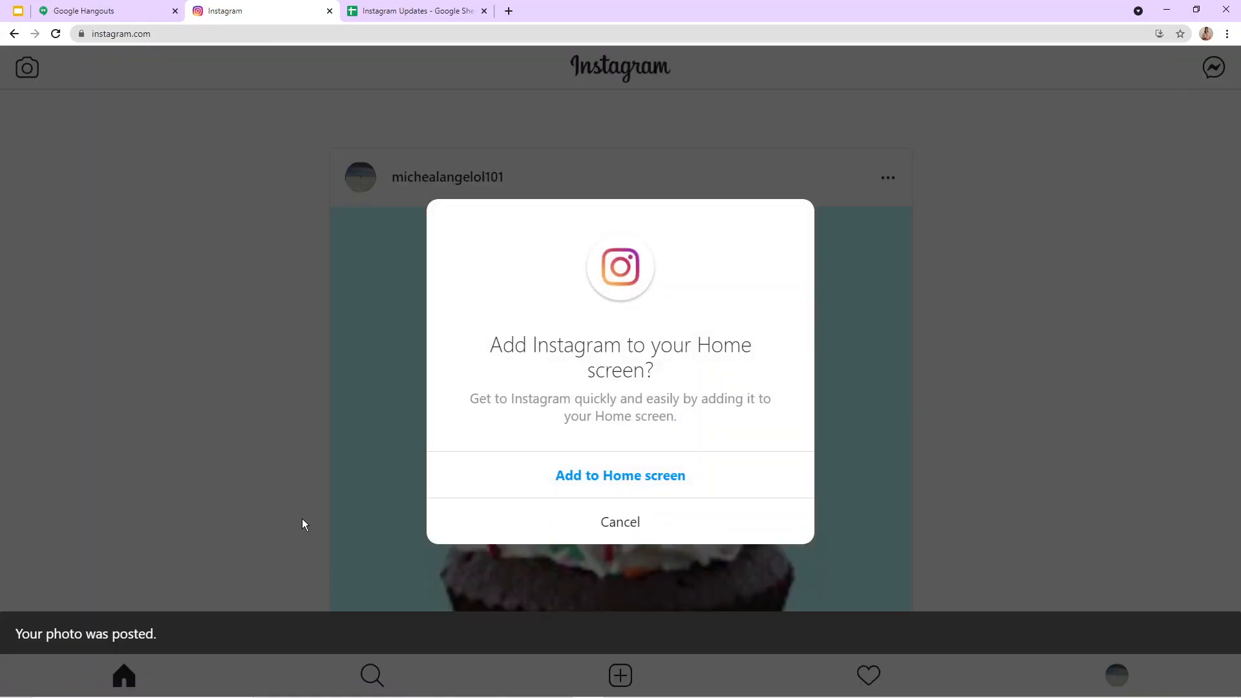
Step: Decline adding Instagram to the home screen and open the account's own profile
click(625, 525)
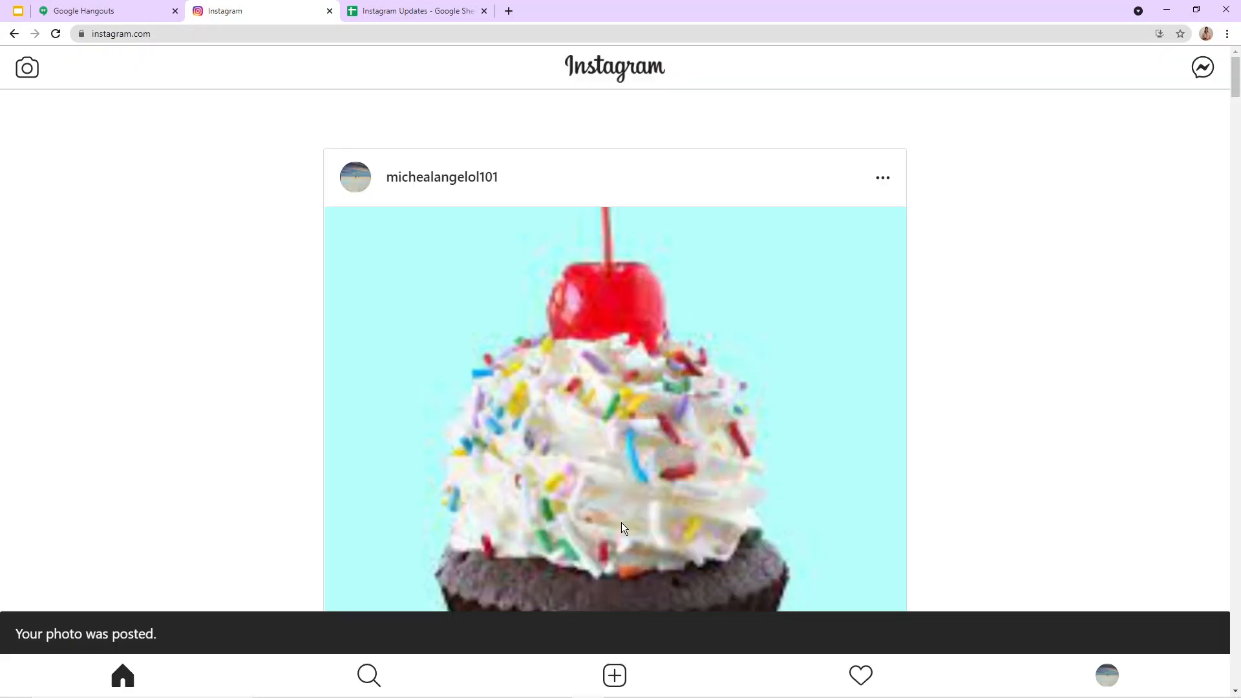
click(1108, 674)
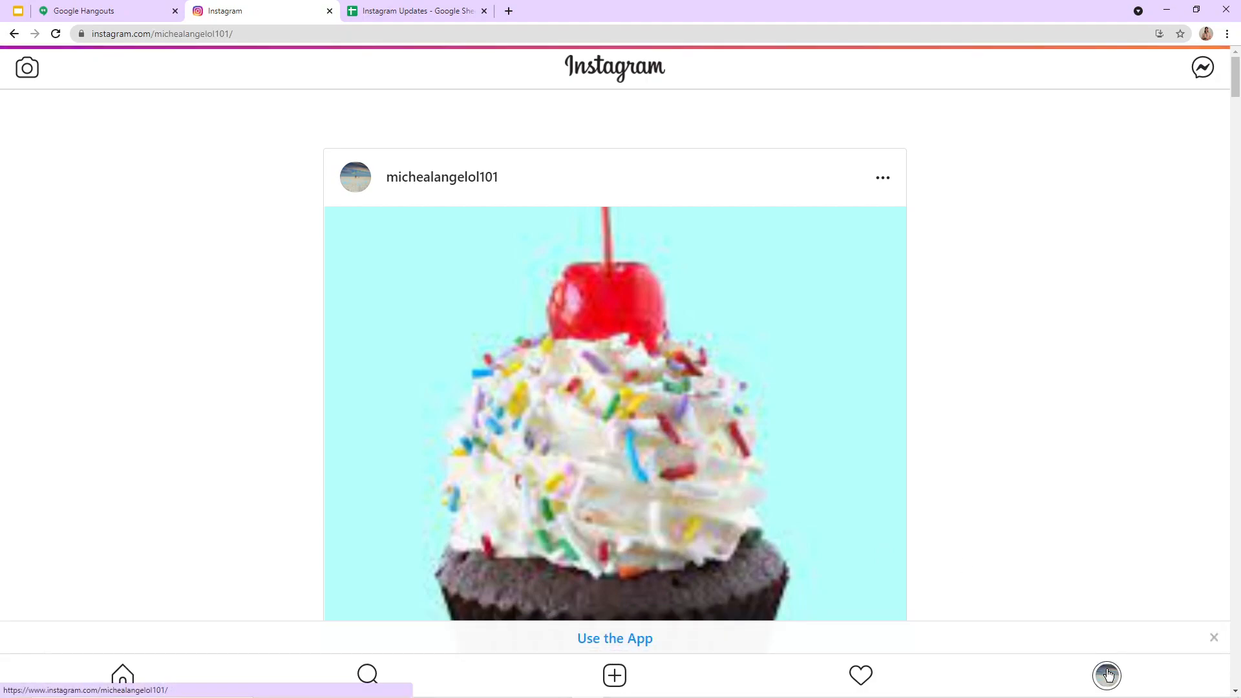
Step: Open the new cupcake post from the profile's post grid, check its image and caption, and close it
scroll(223, 379, down, 4)
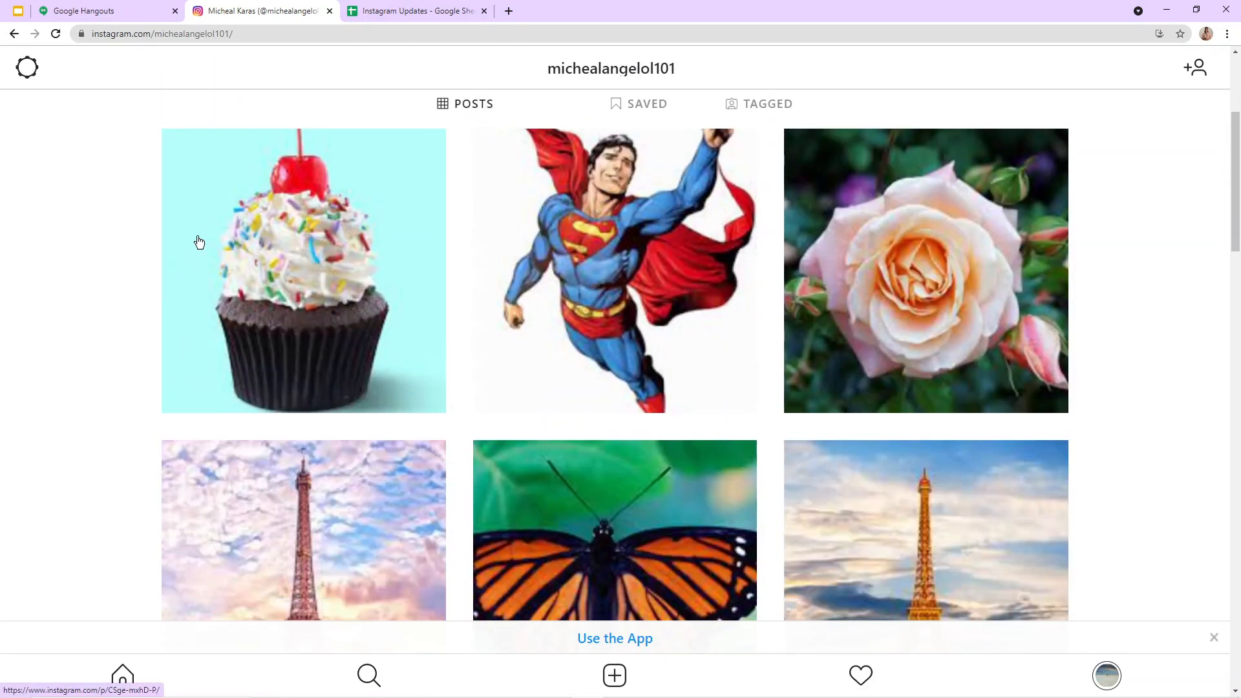
click(256, 267)
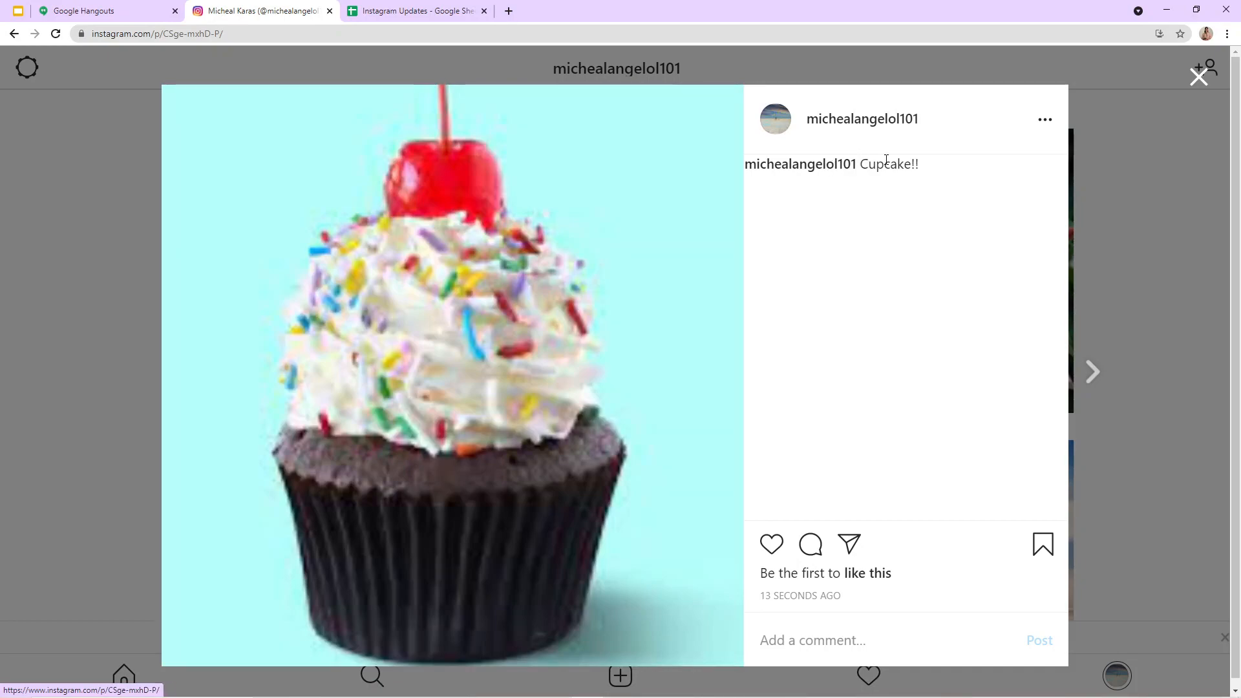
click(1199, 77)
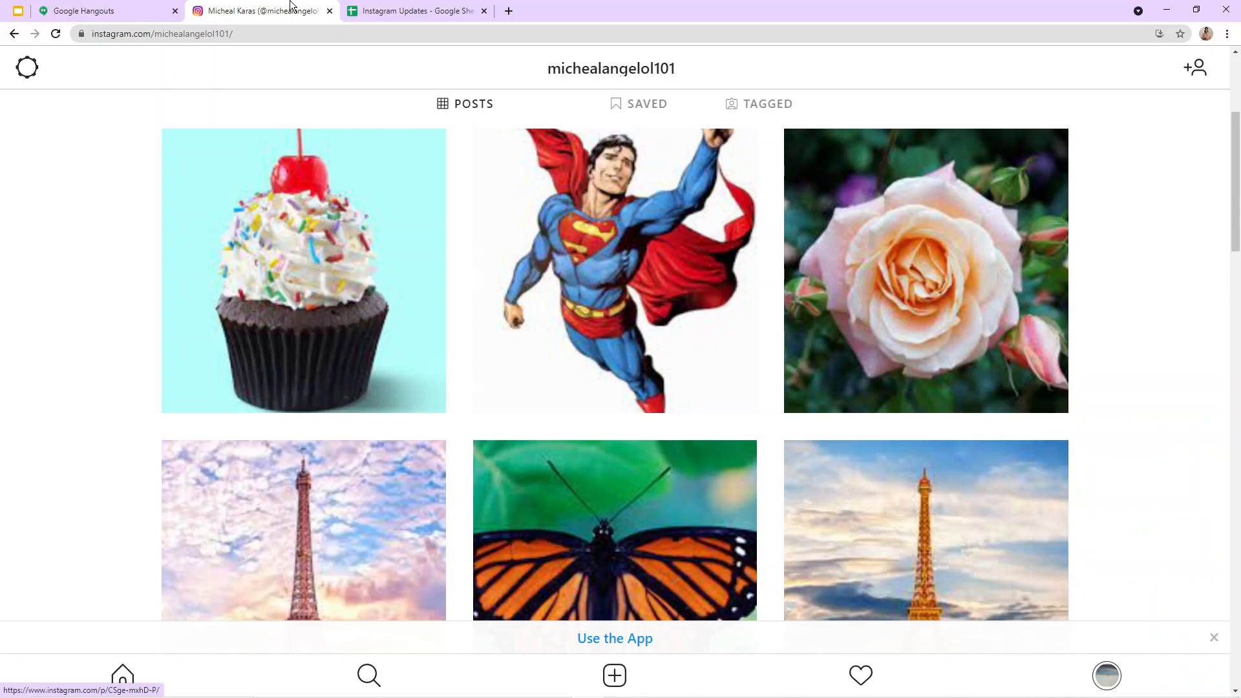
Step: Compare the open cupcake post's caption and link on Instagram with its row in the Instagram Updates Google Sheet, and close the post
click(395, 9)
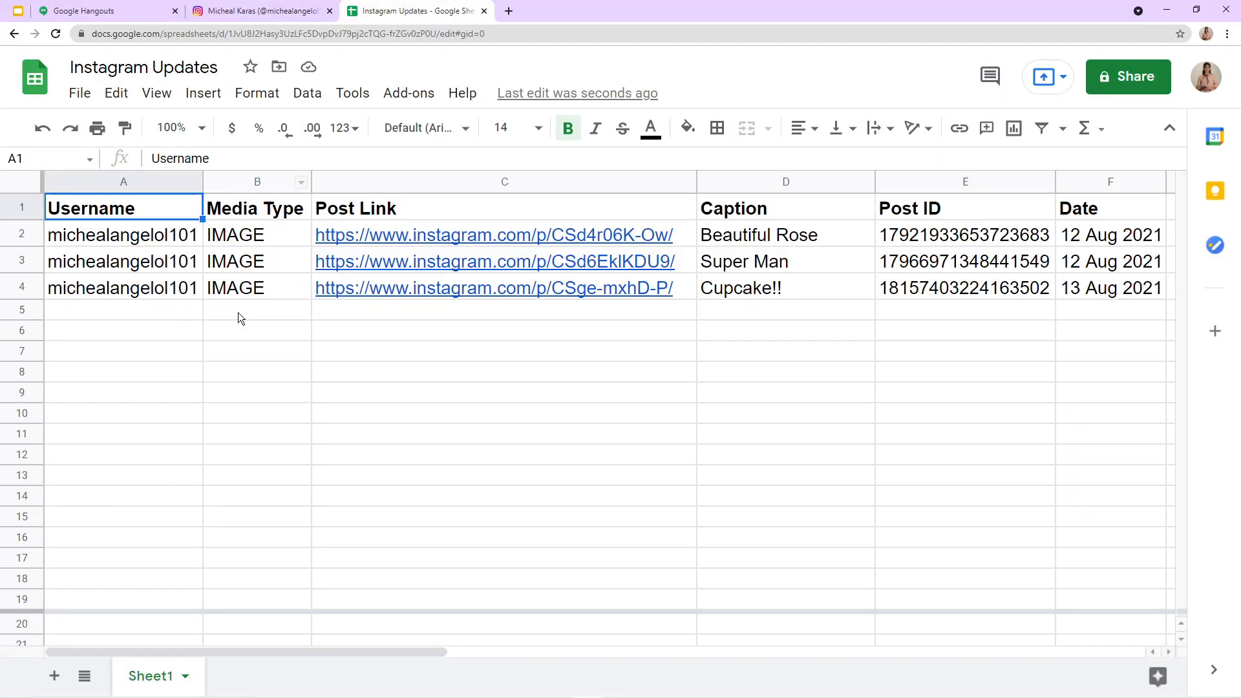
click(245, 11)
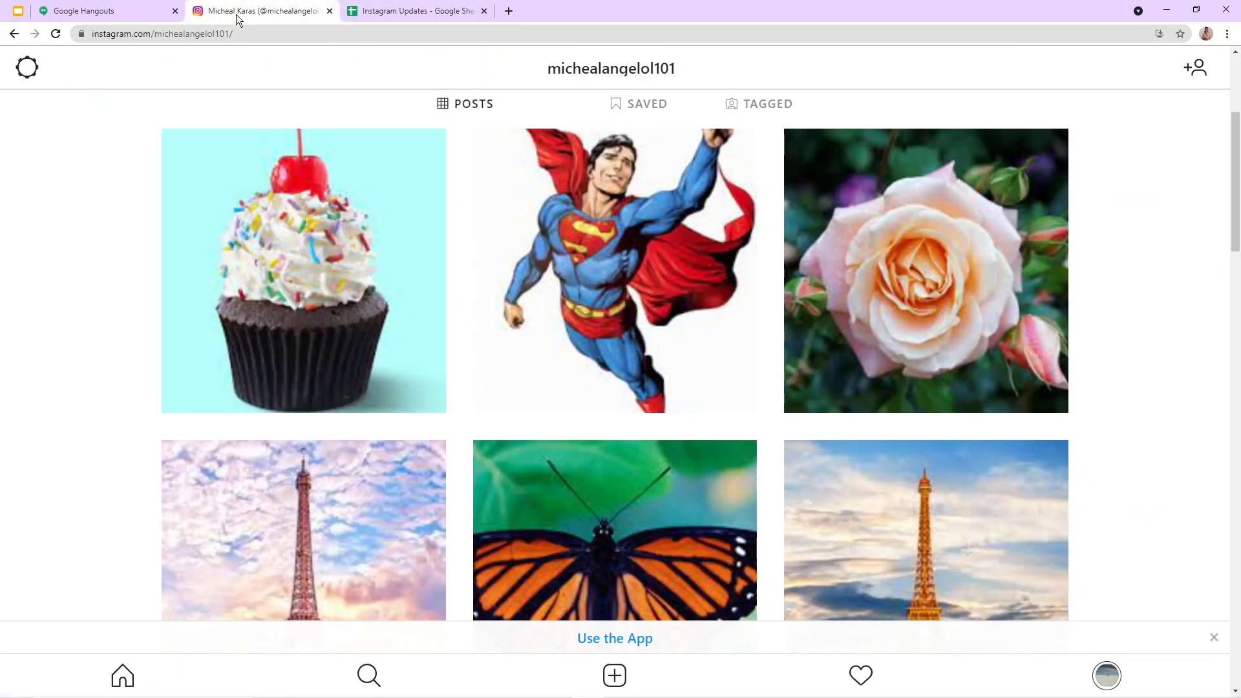
click(355, 366)
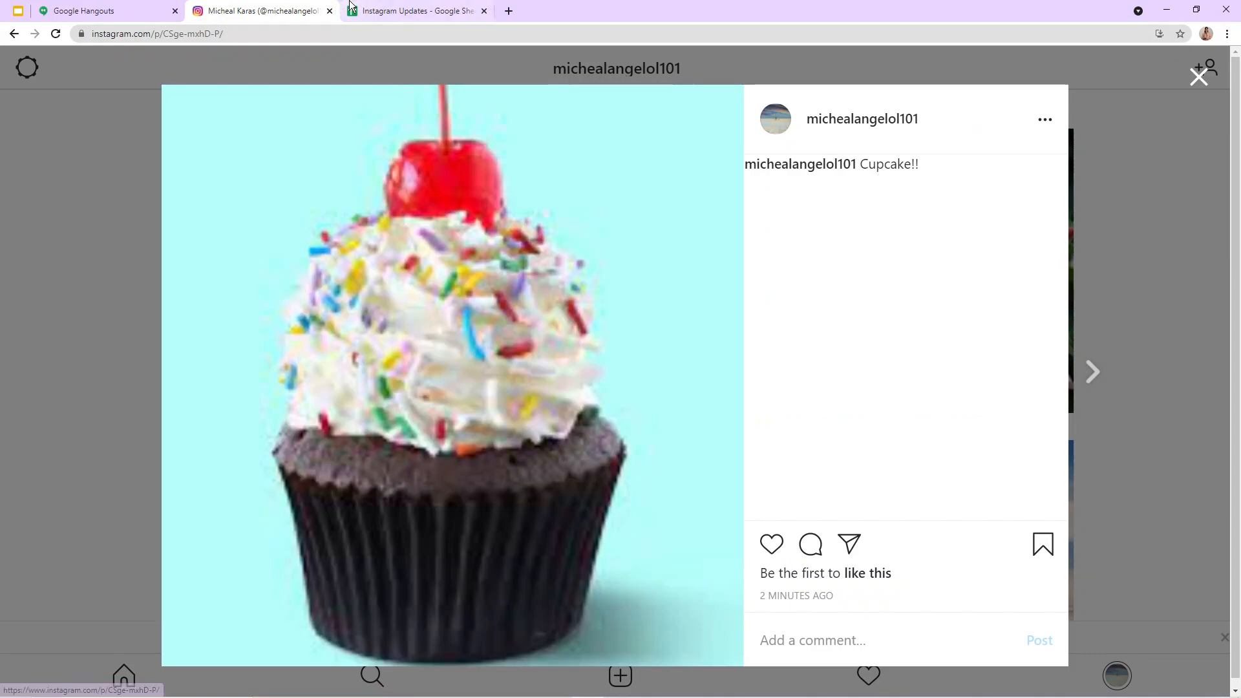
click(407, 11)
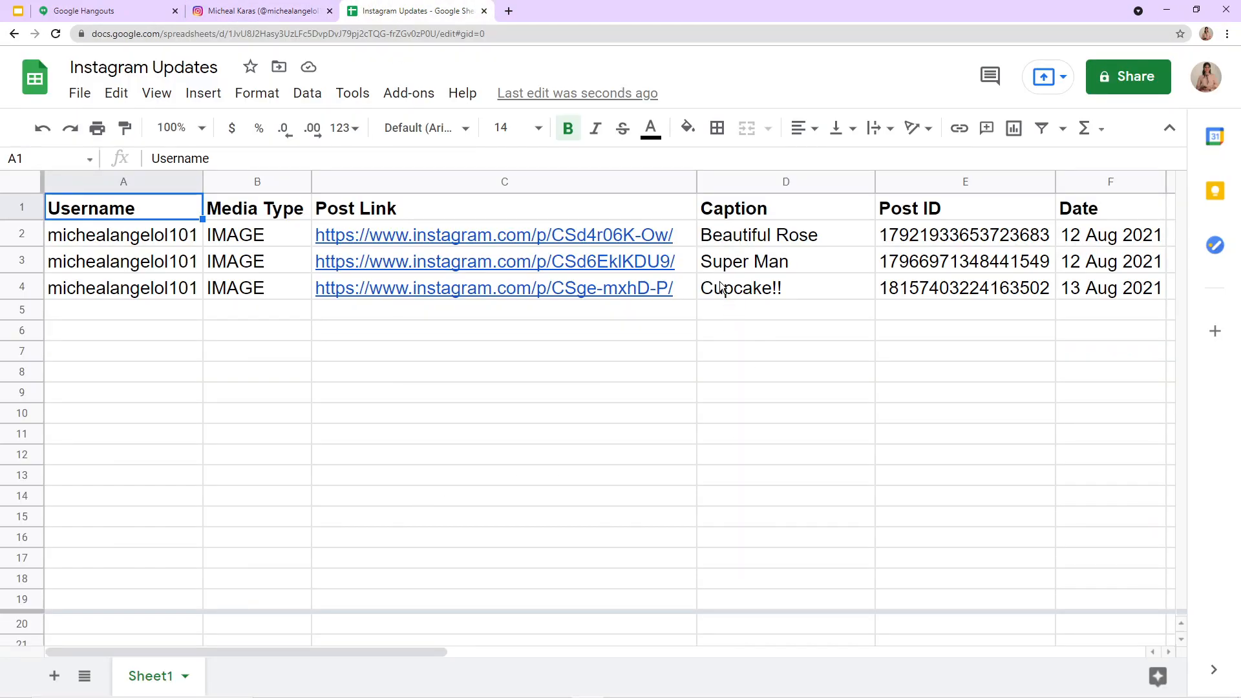
click(226, 11)
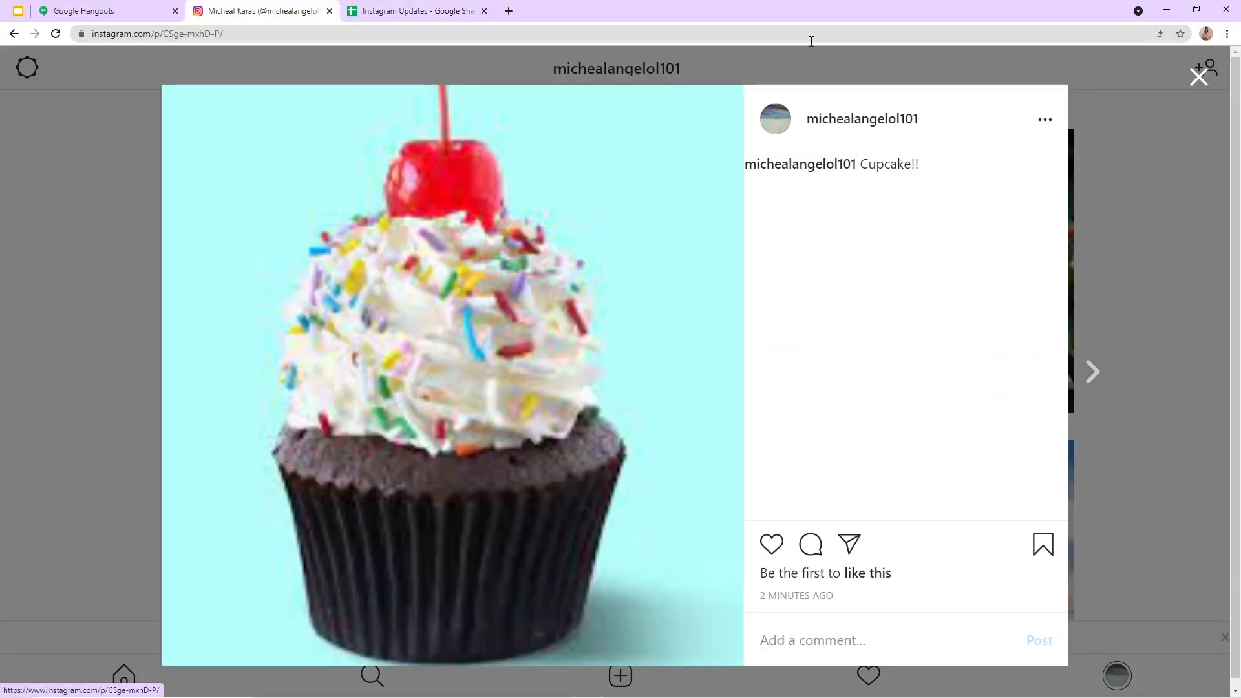
click(395, 7)
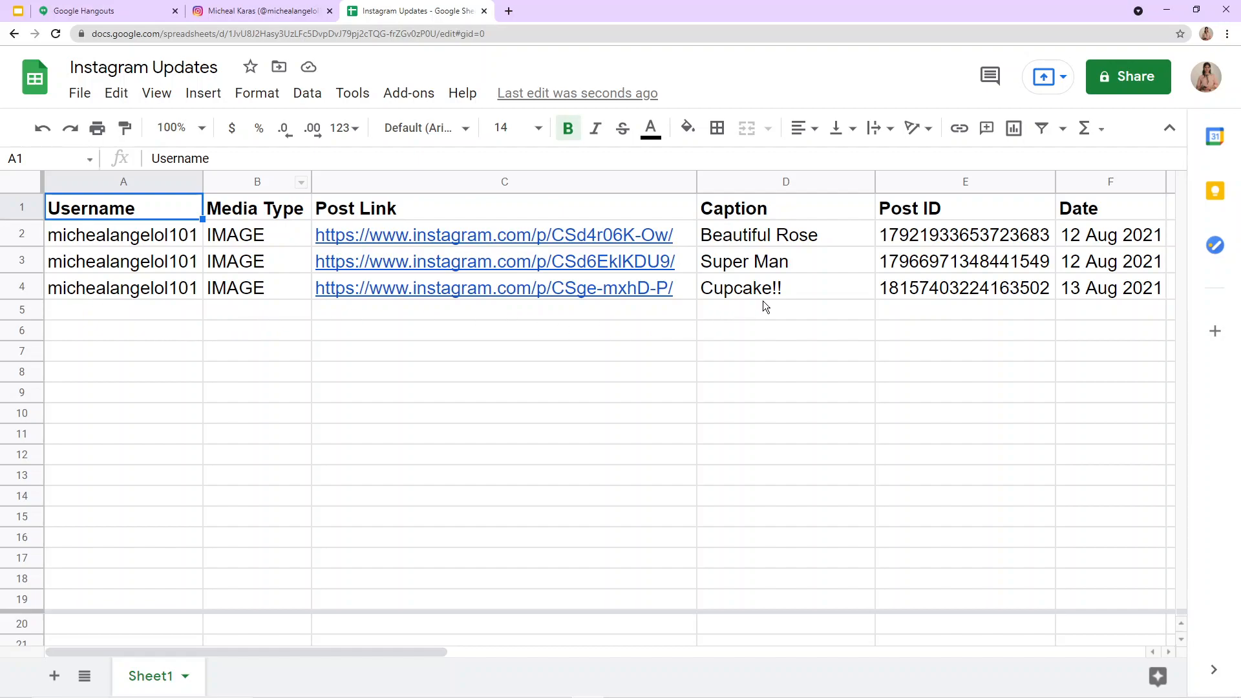
click(223, 11)
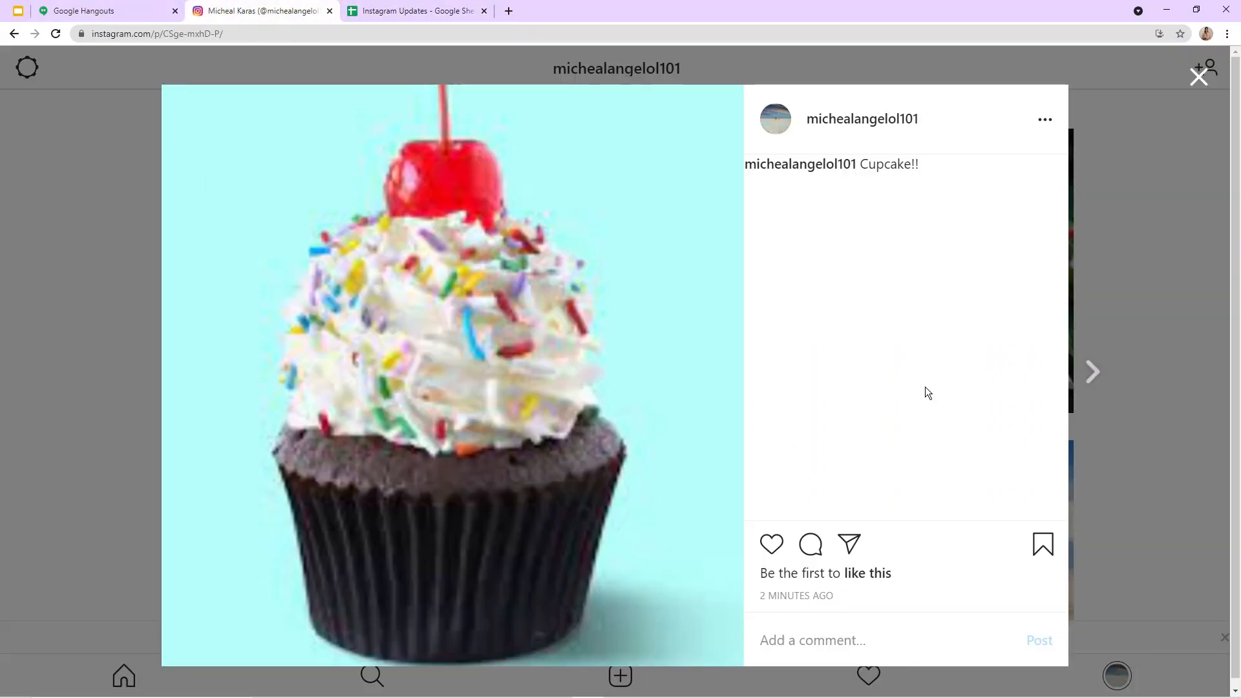
click(1198, 77)
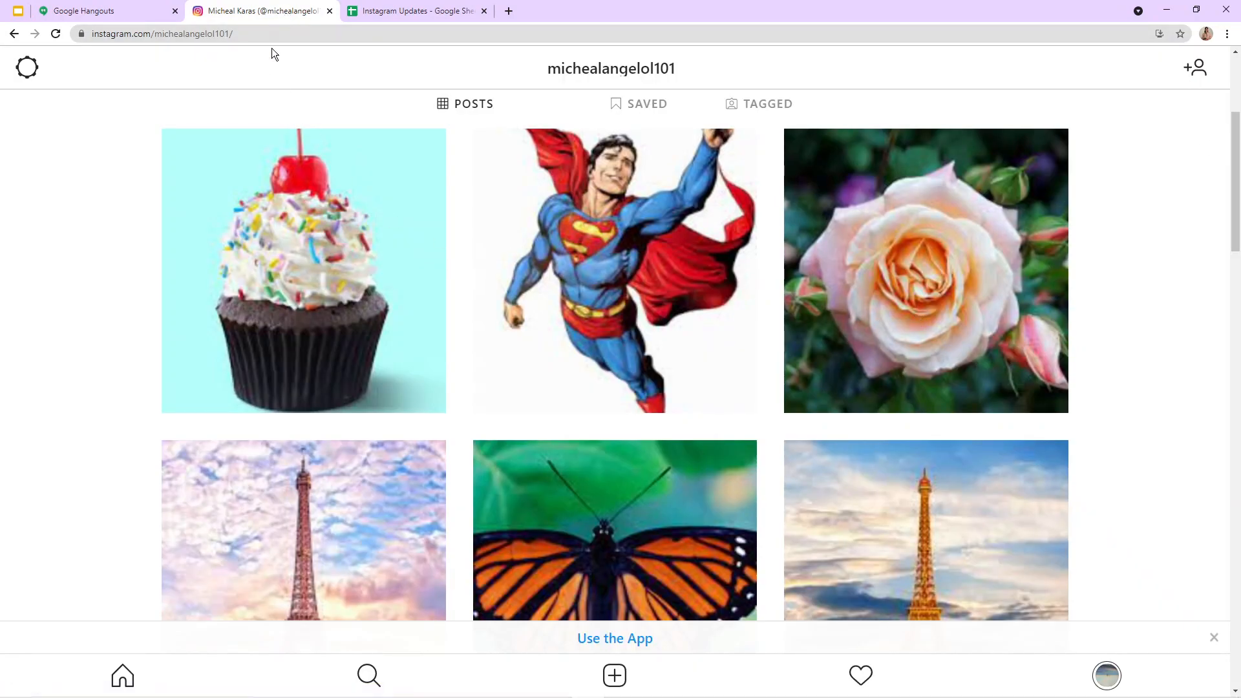
Step: Check the rows in the Instagram Updates Google Sheet against the profile's grid of recent posts
click(444, 10)
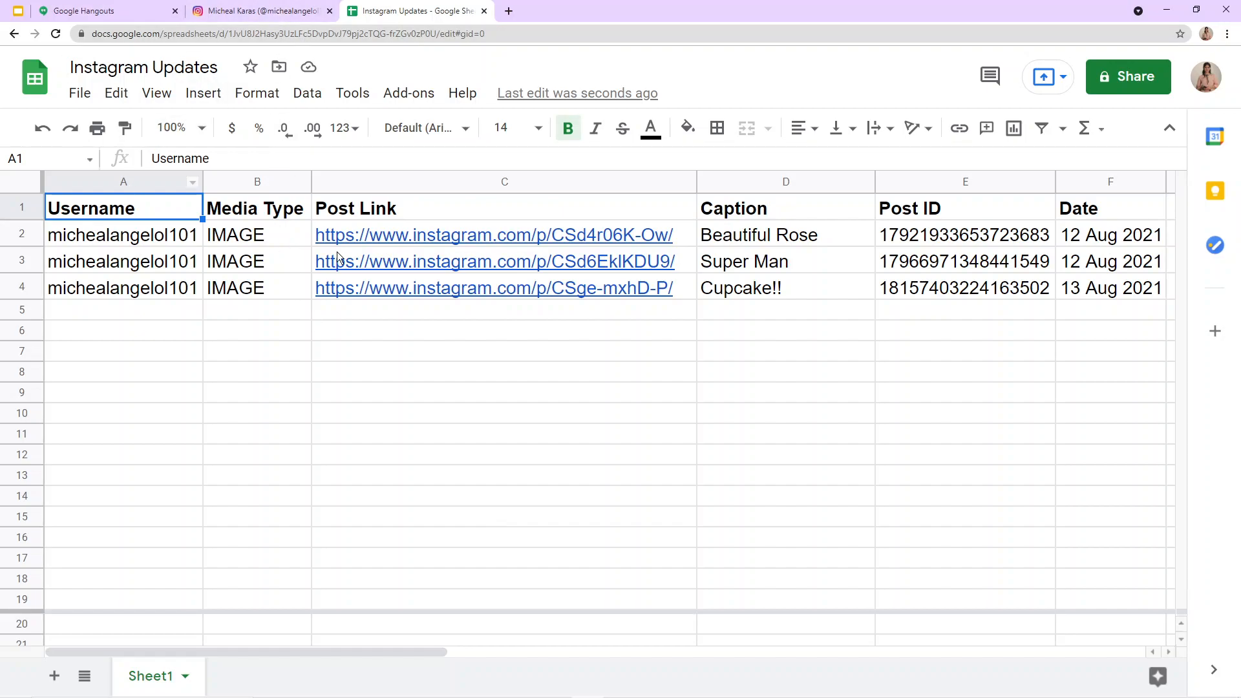
click(211, 11)
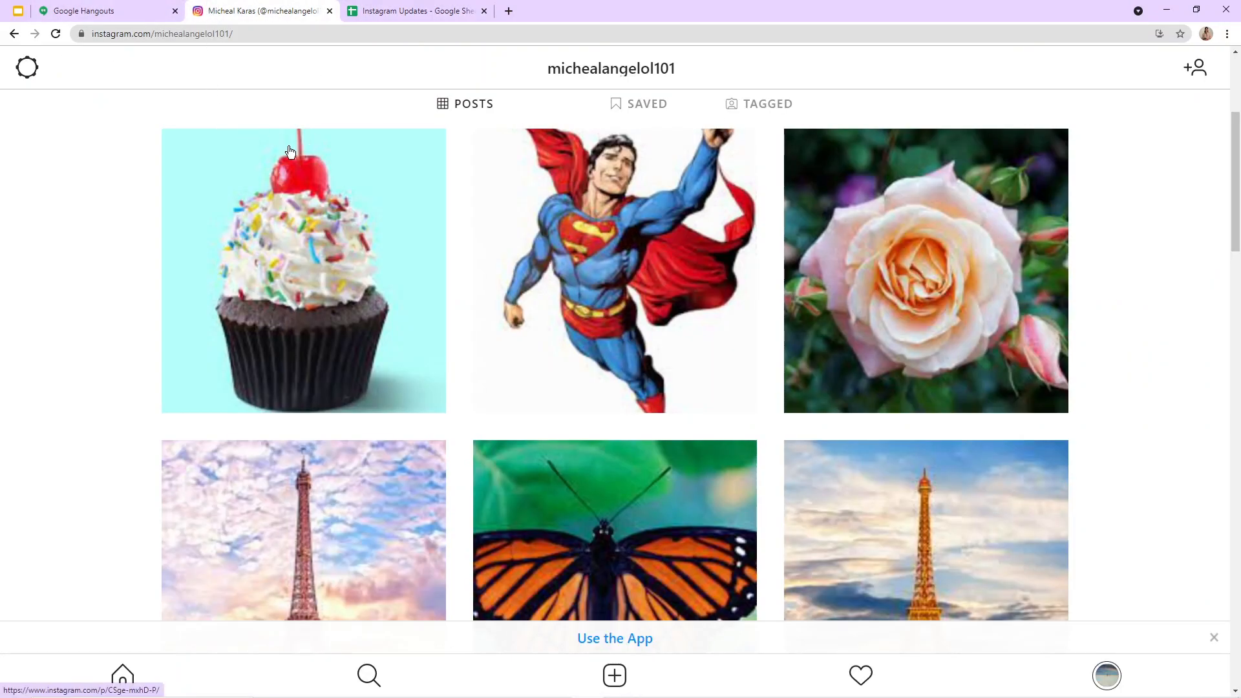
click(448, 5)
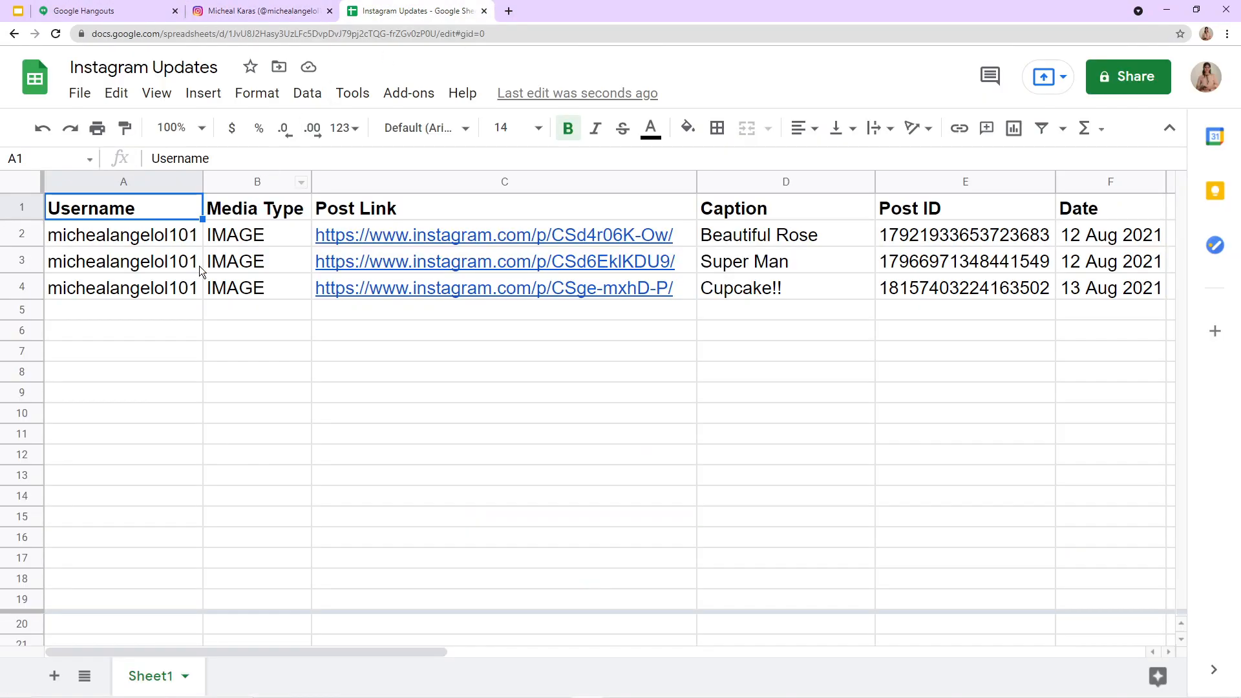
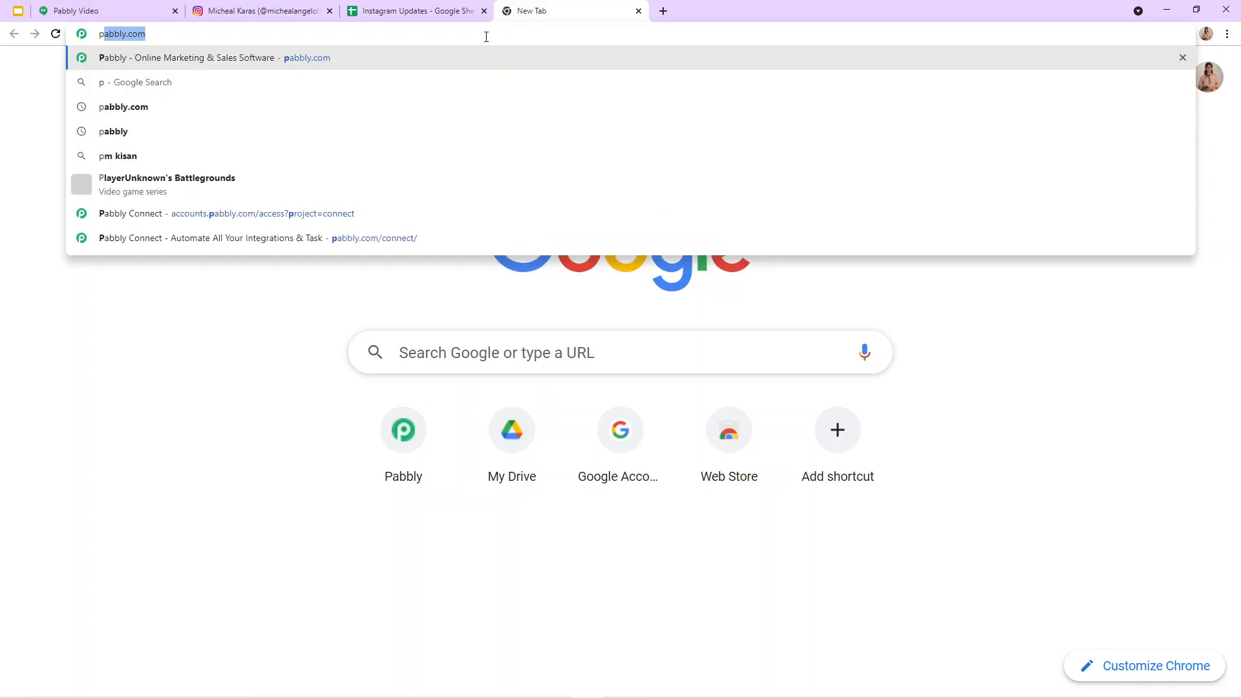
Step: Go to pabbly.com and open the Connect product page
text(a)
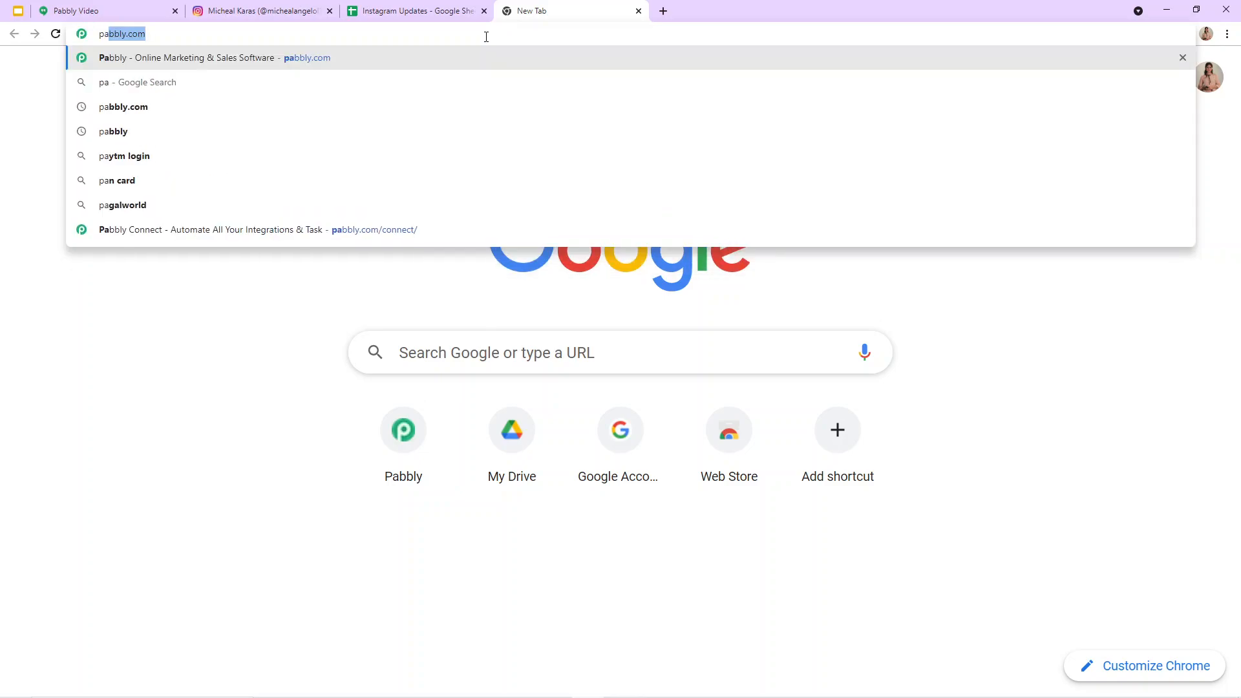
click(344, 65)
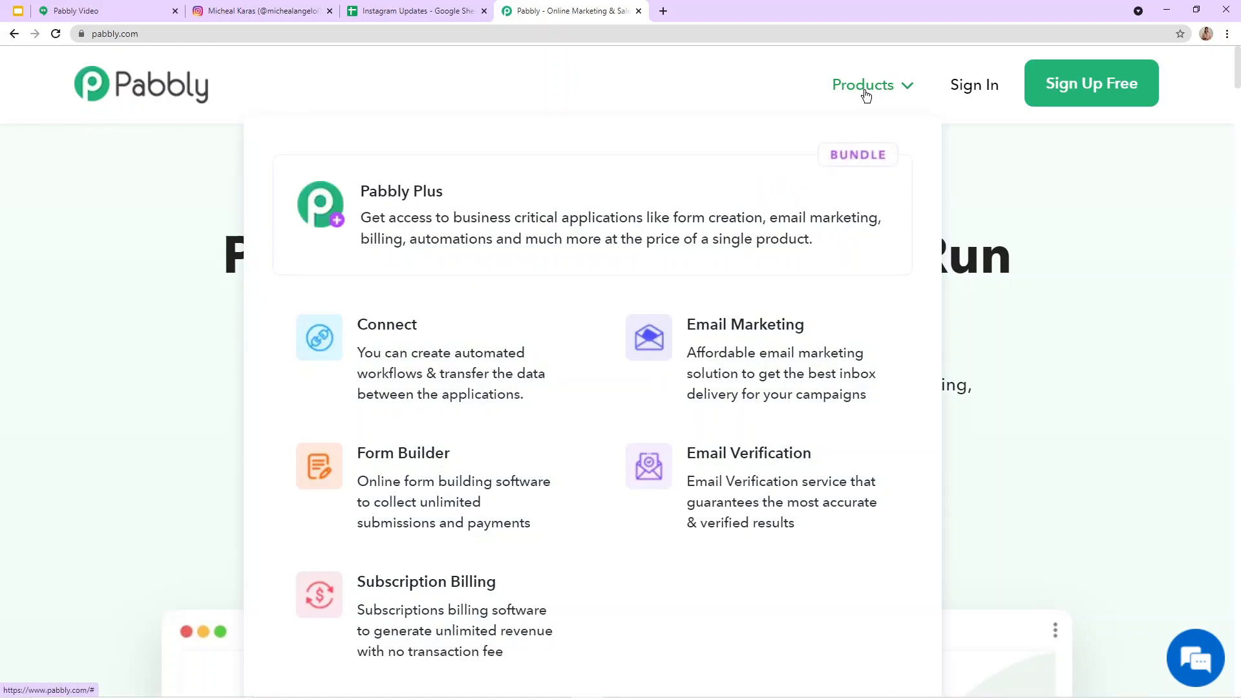
click(865, 95)
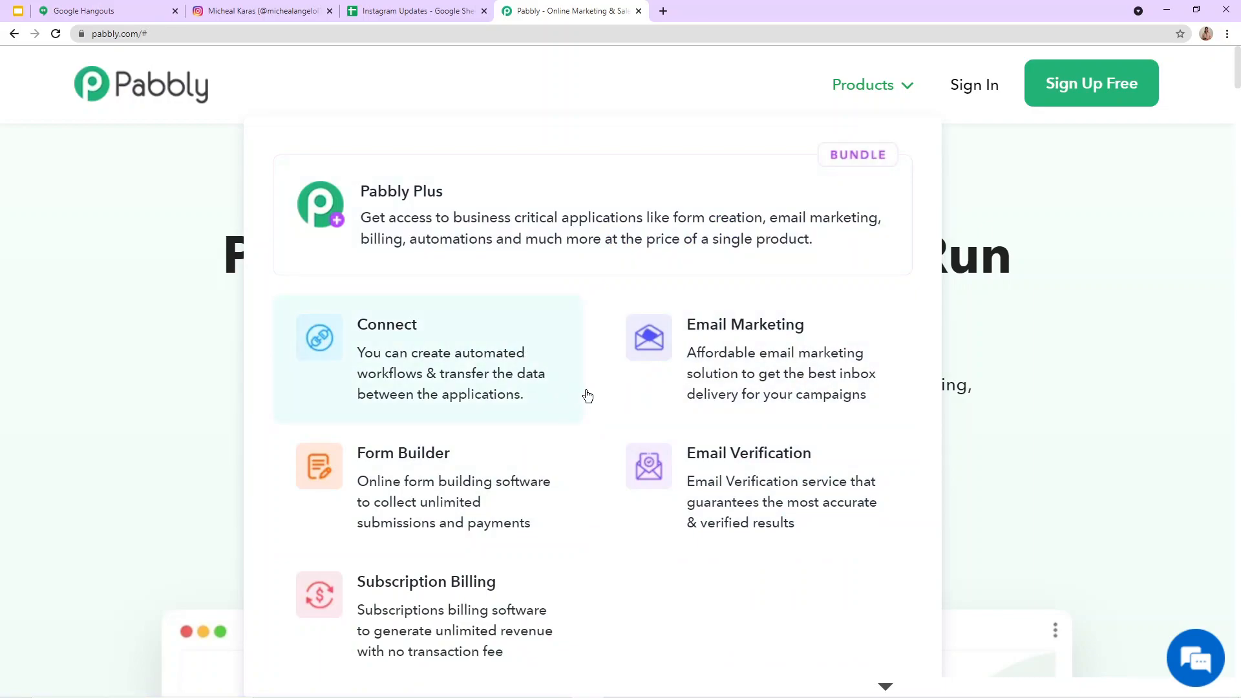
click(360, 331)
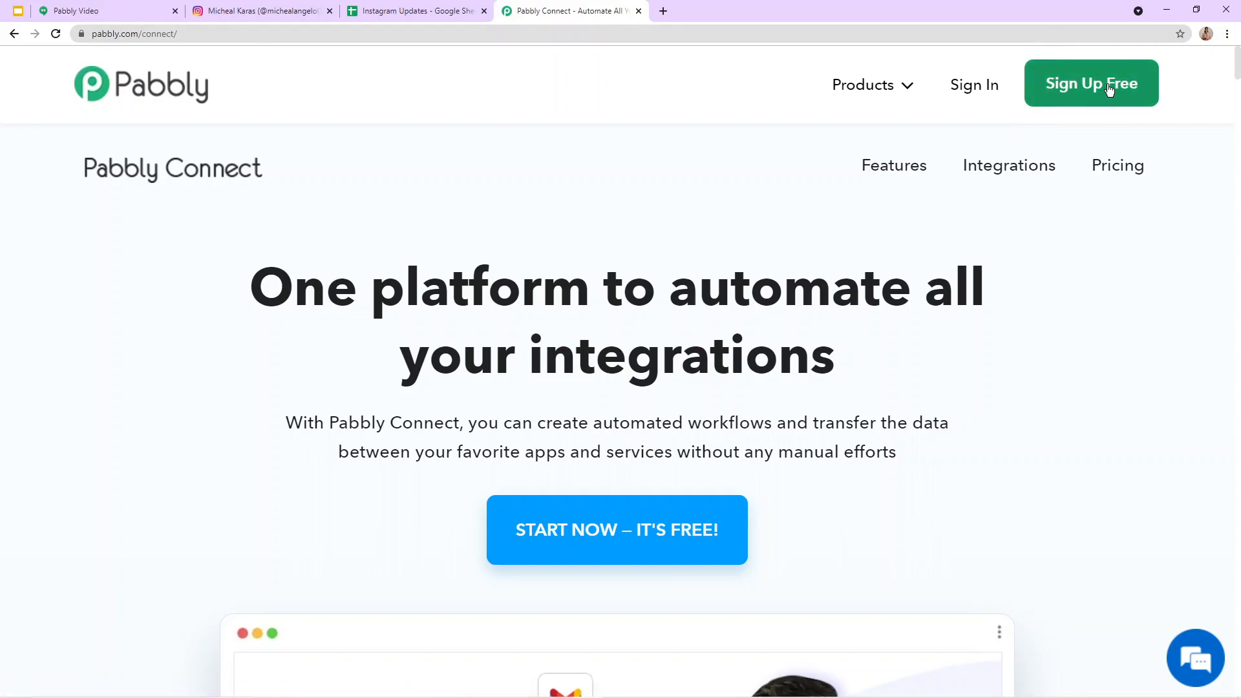
Step: Sign in to the Pabbly account and access the Connect app from All Apps
click(956, 100)
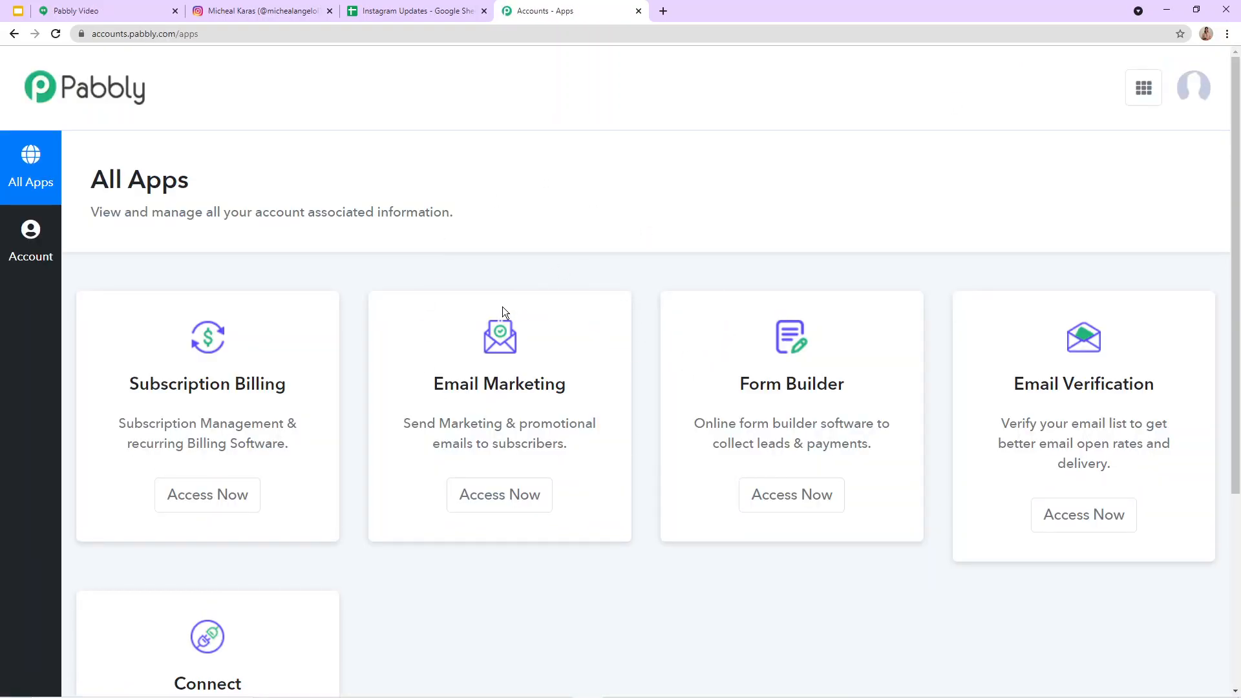
scroll(492, 313, down, 4)
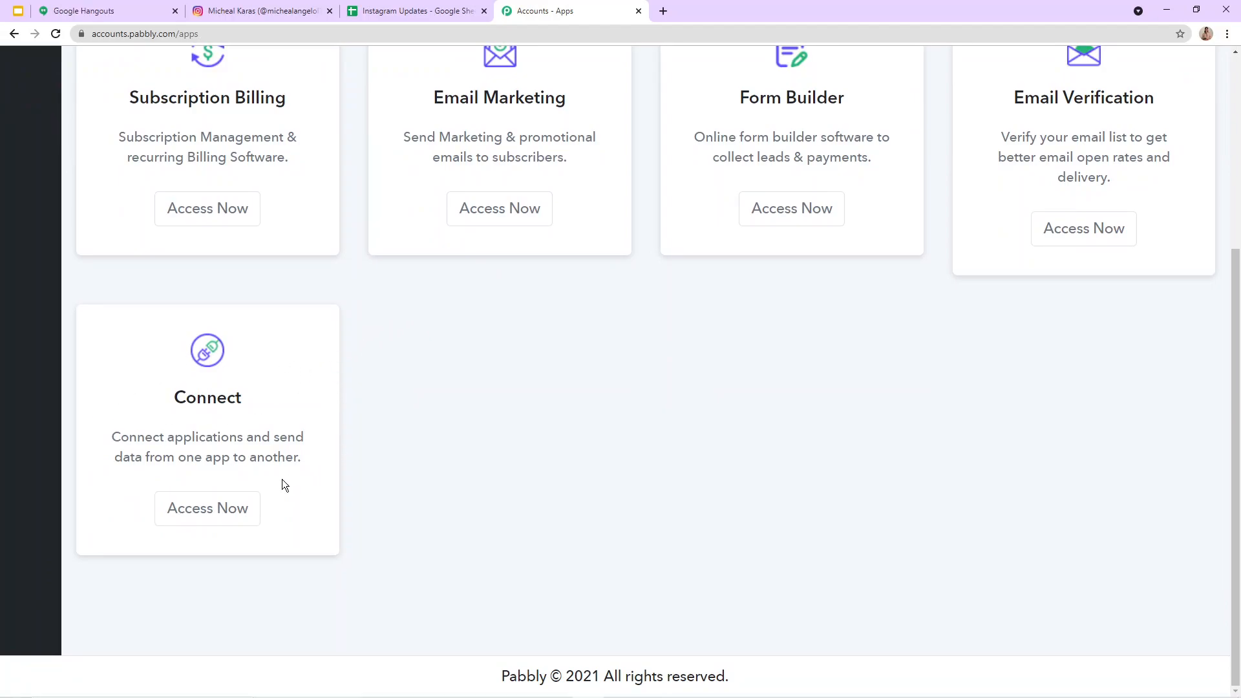
click(206, 512)
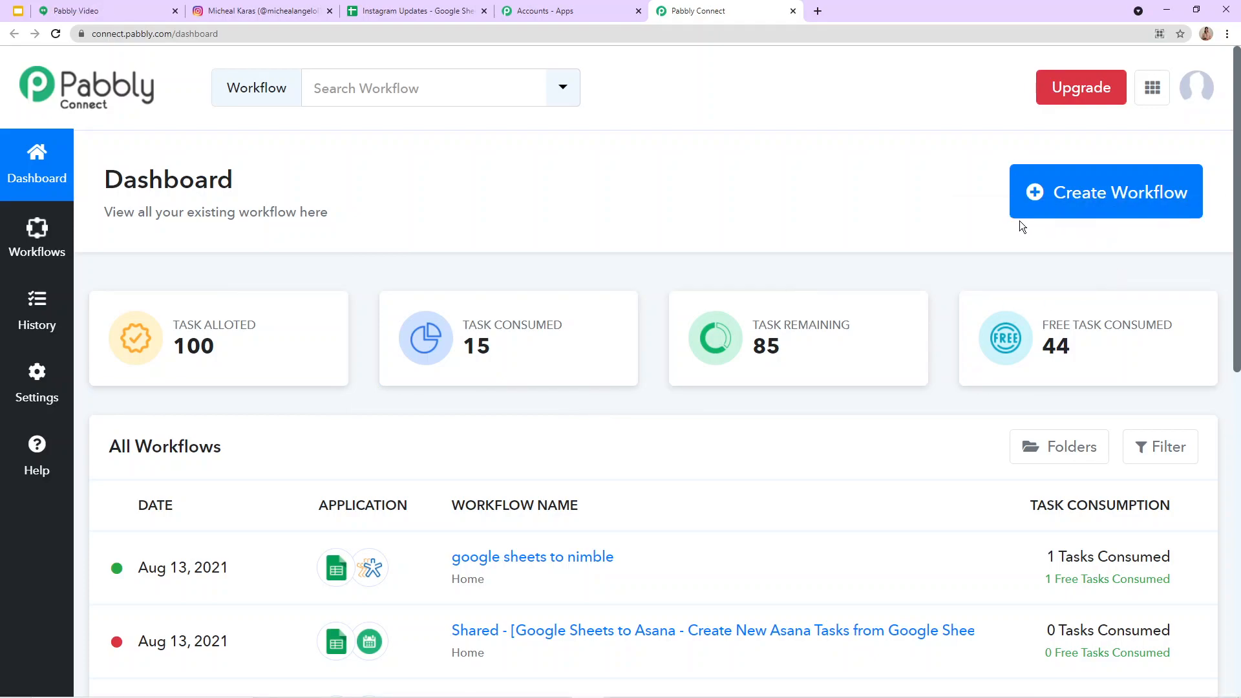
Step: Create a new workflow named "Instagram to Google Sheets"
click(1055, 208)
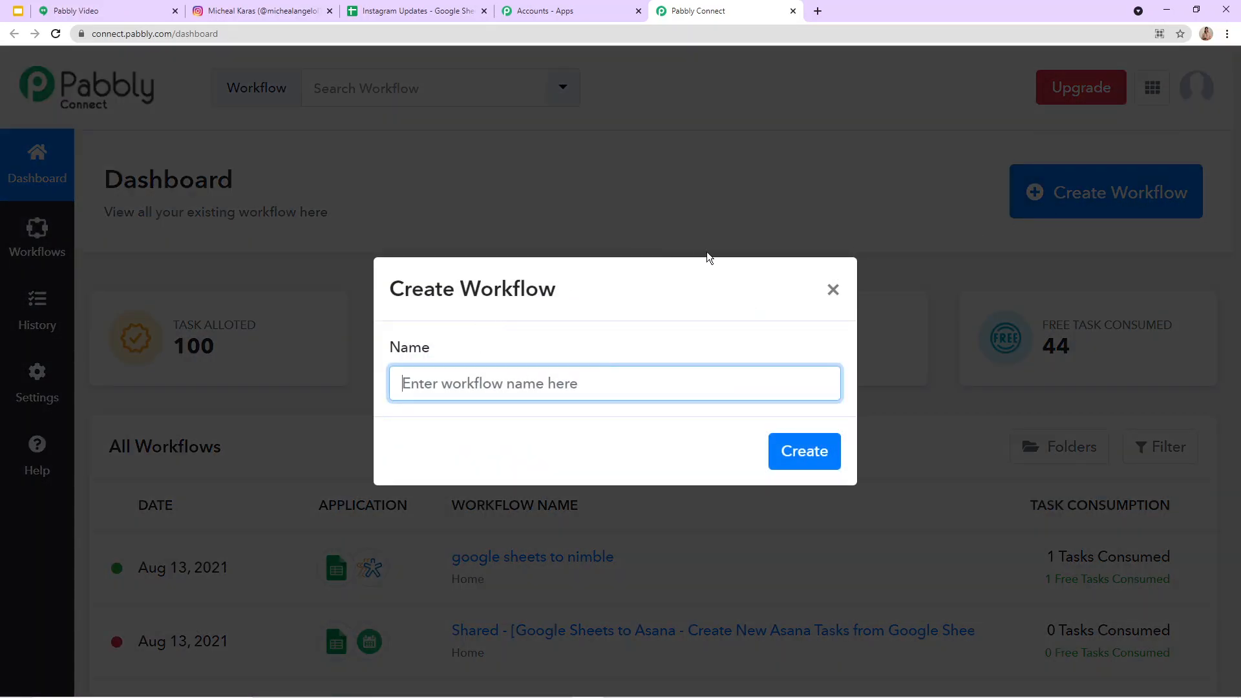
click(601, 386)
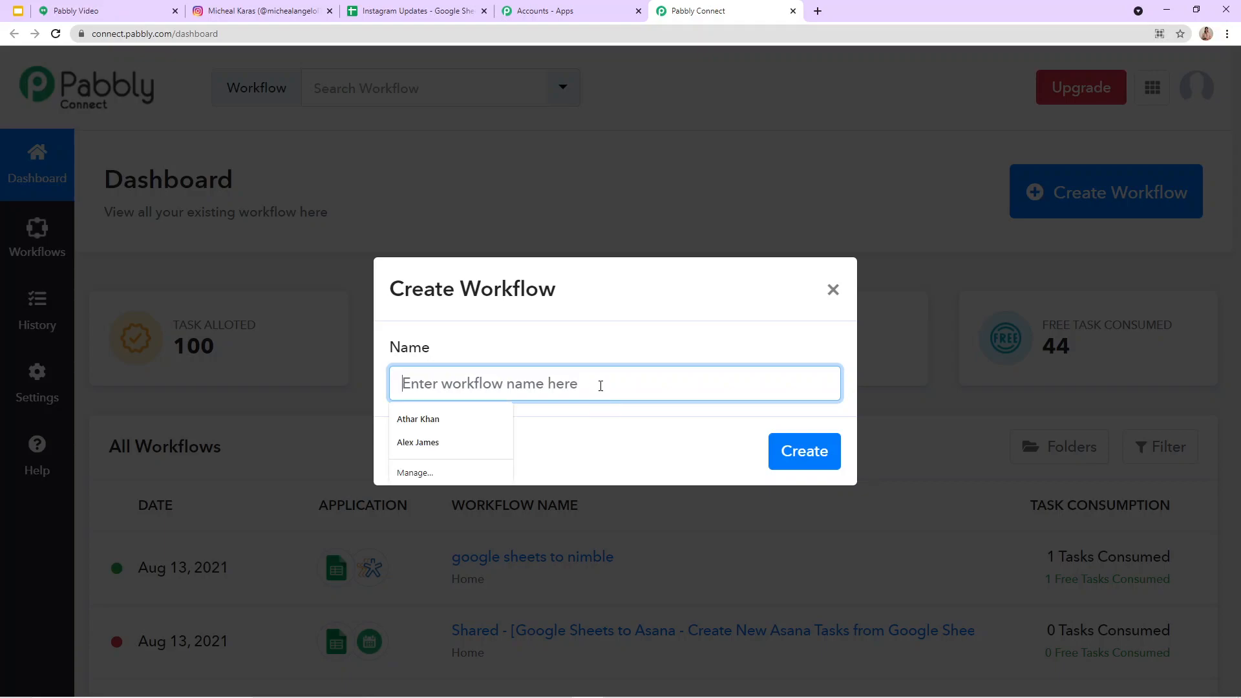
text(A)
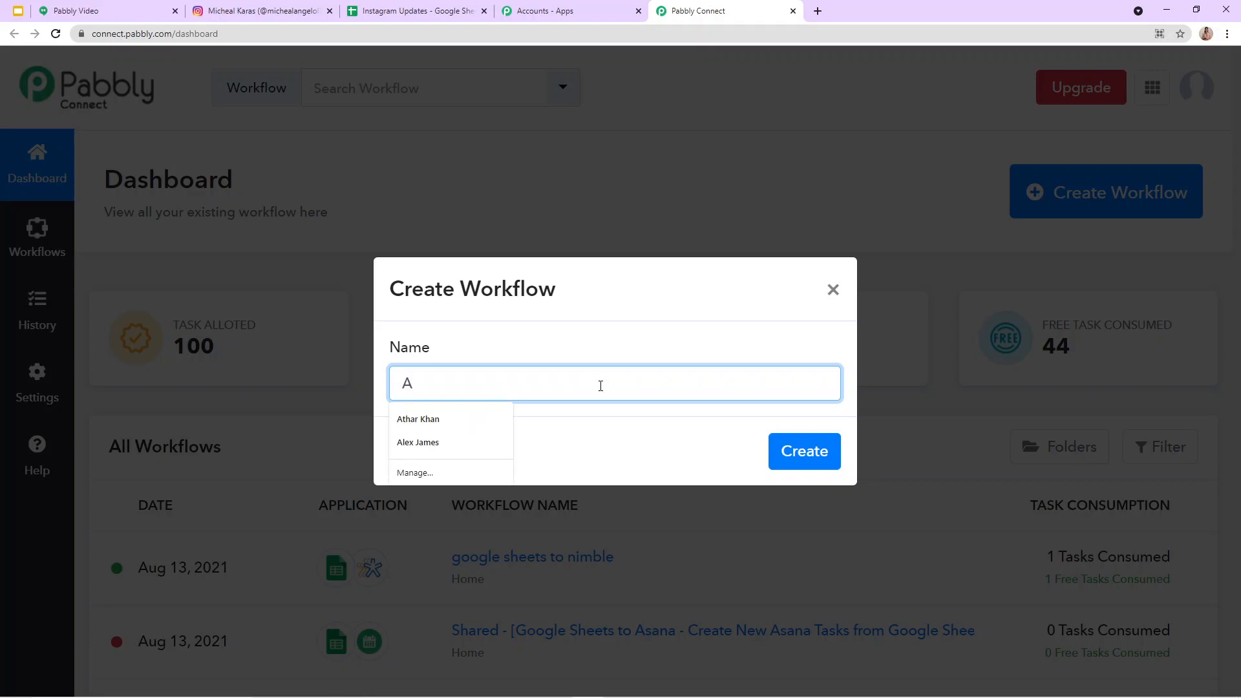
key(BackSpace)
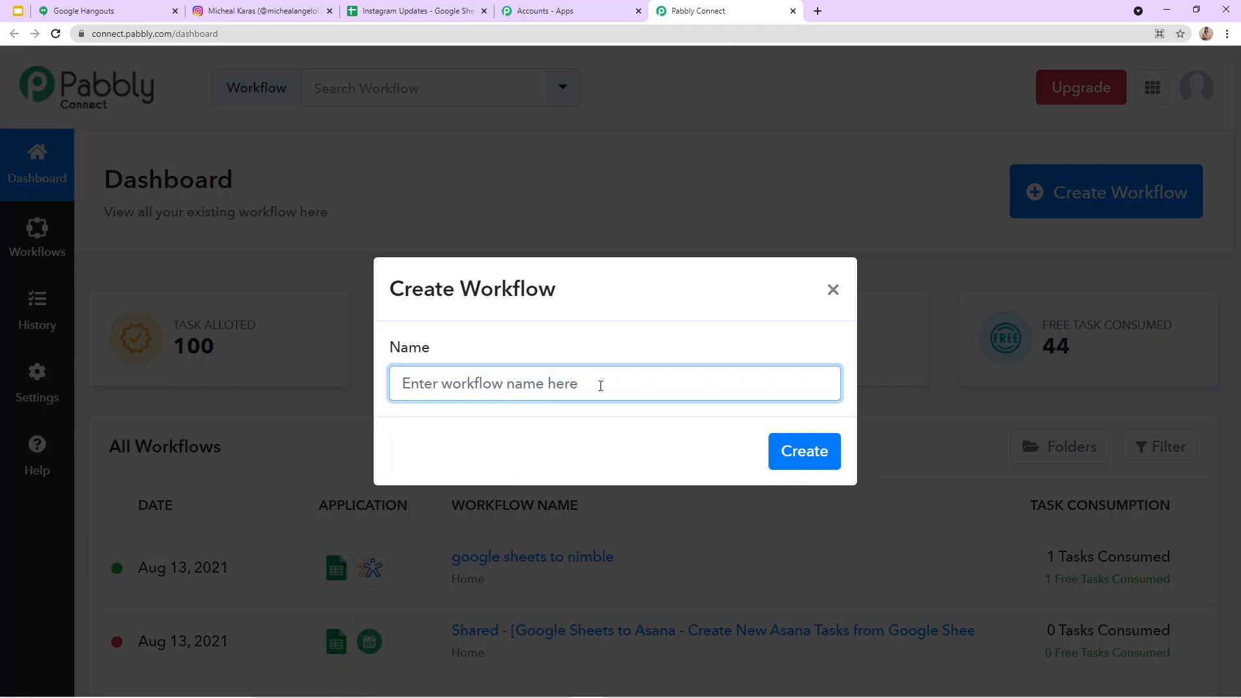
text(In)
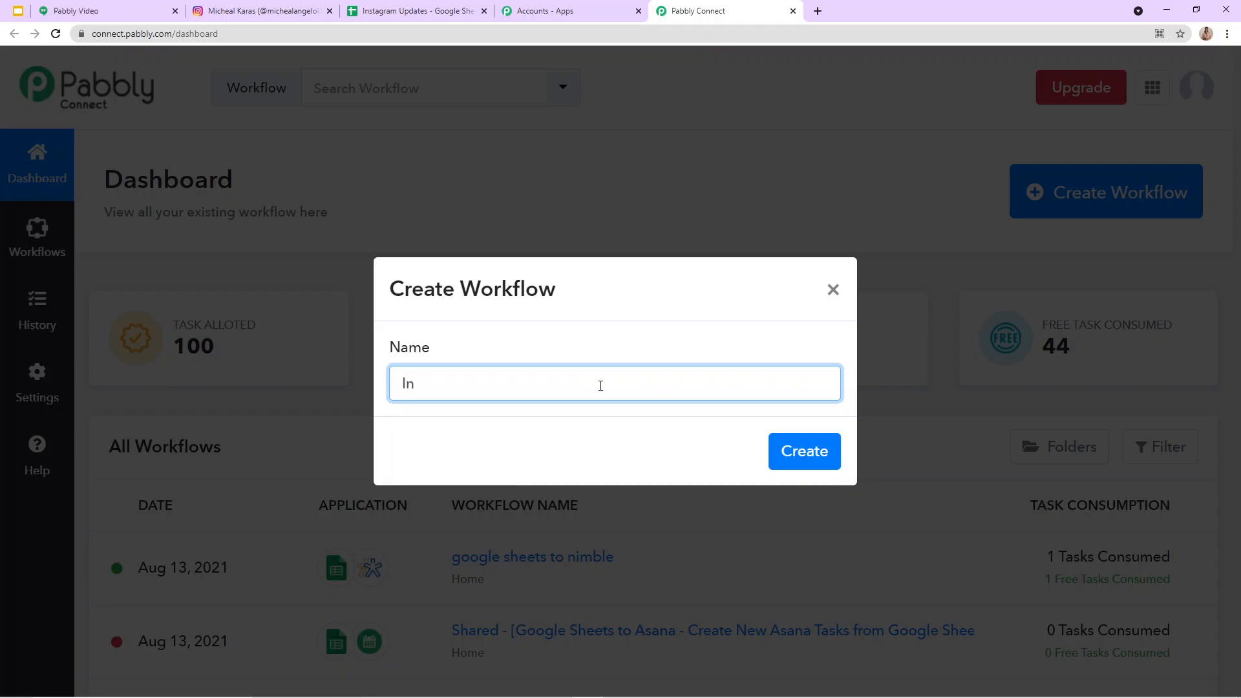
text(stagram To)
key(BackSpace)
text(o Gooogle)
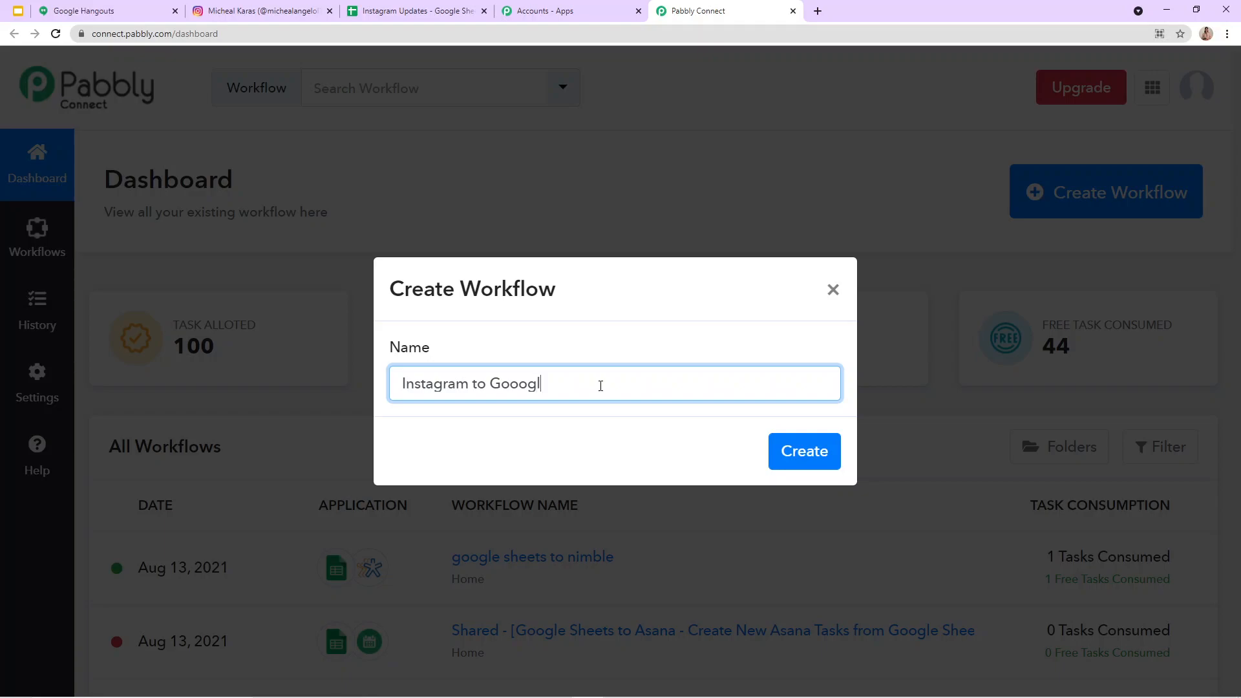
key(BackSpace)
key(BackSpace)
key(BackSpace)
text(g)
key(BackSpace)
text(le Sheets)
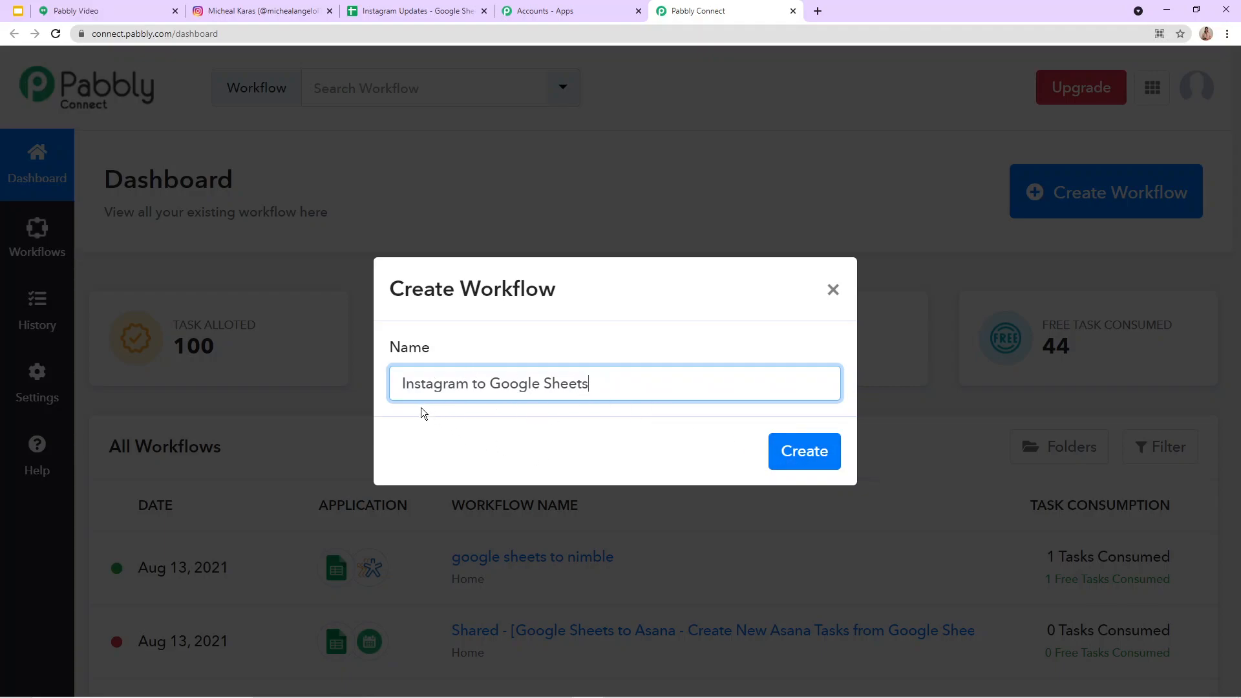
drag(399, 378, 807, 395)
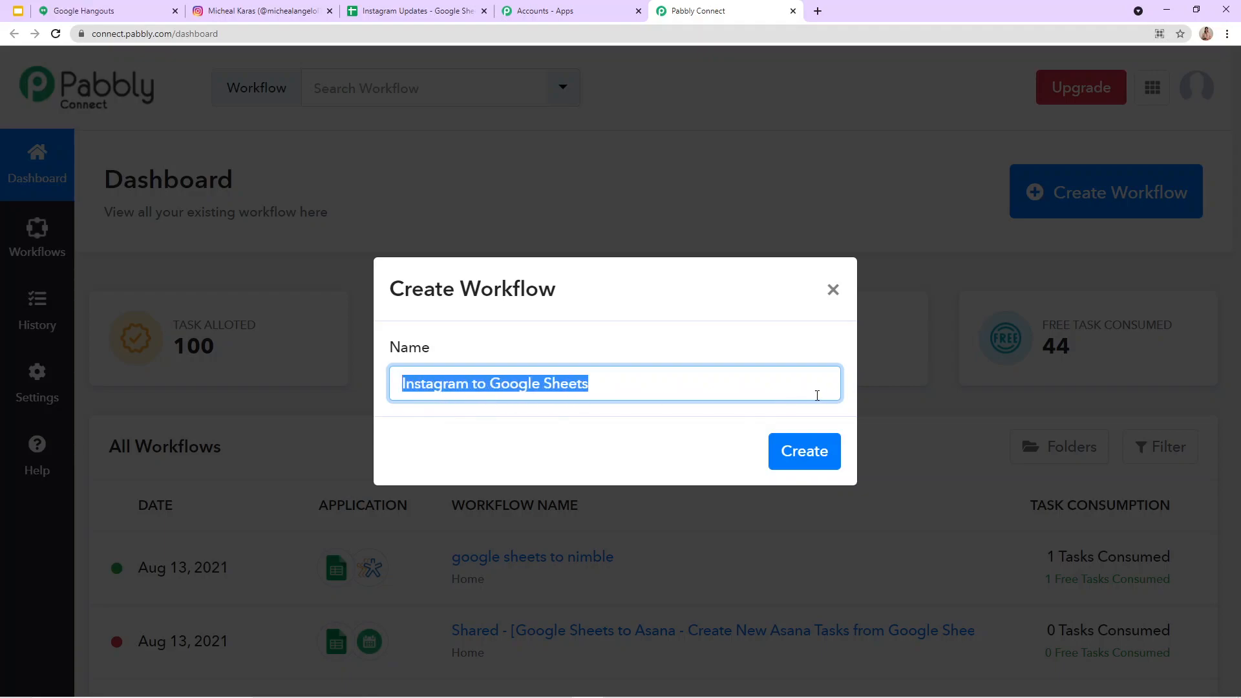
click(780, 464)
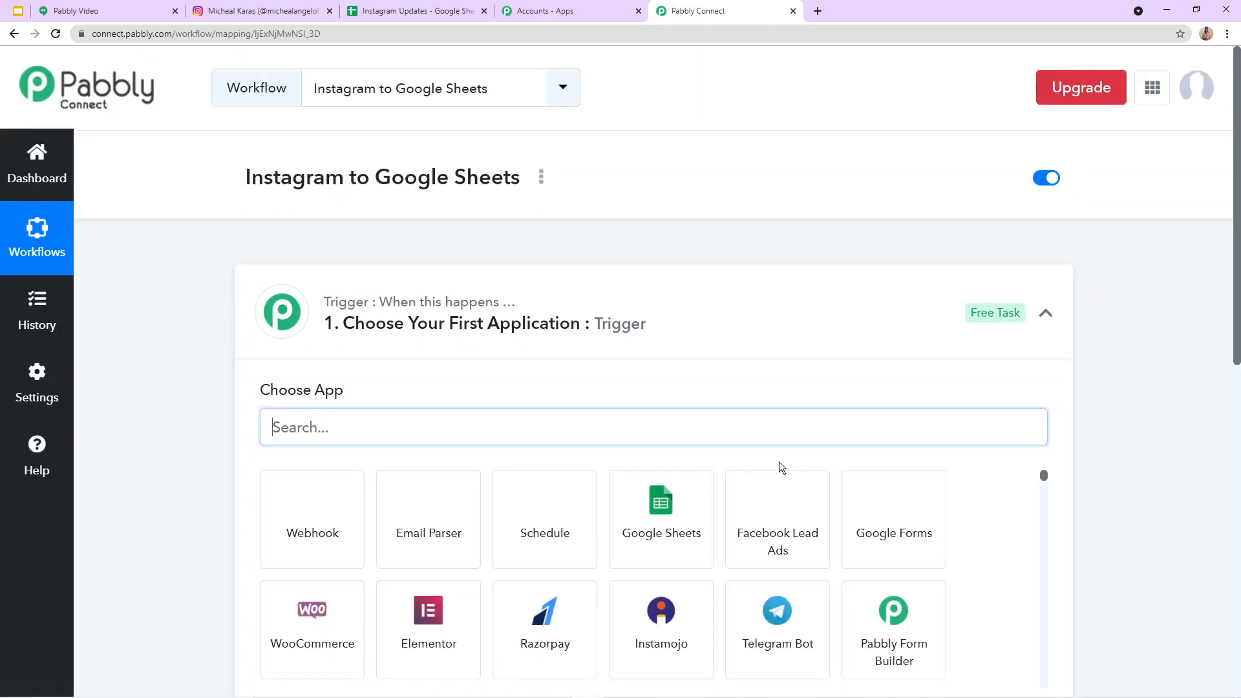
Step: Set the workflow's trigger to Instagram with the event New Media Posted in My Account
click(1042, 315)
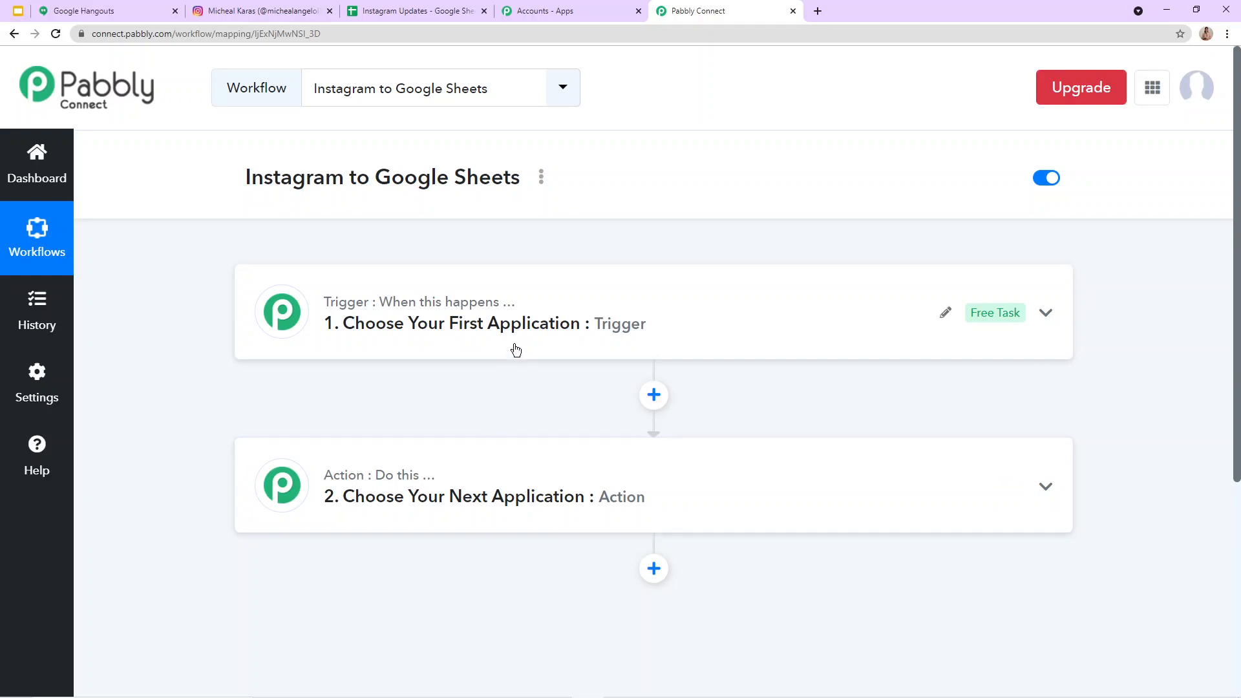
click(606, 323)
scroll(582, 336, down, 2)
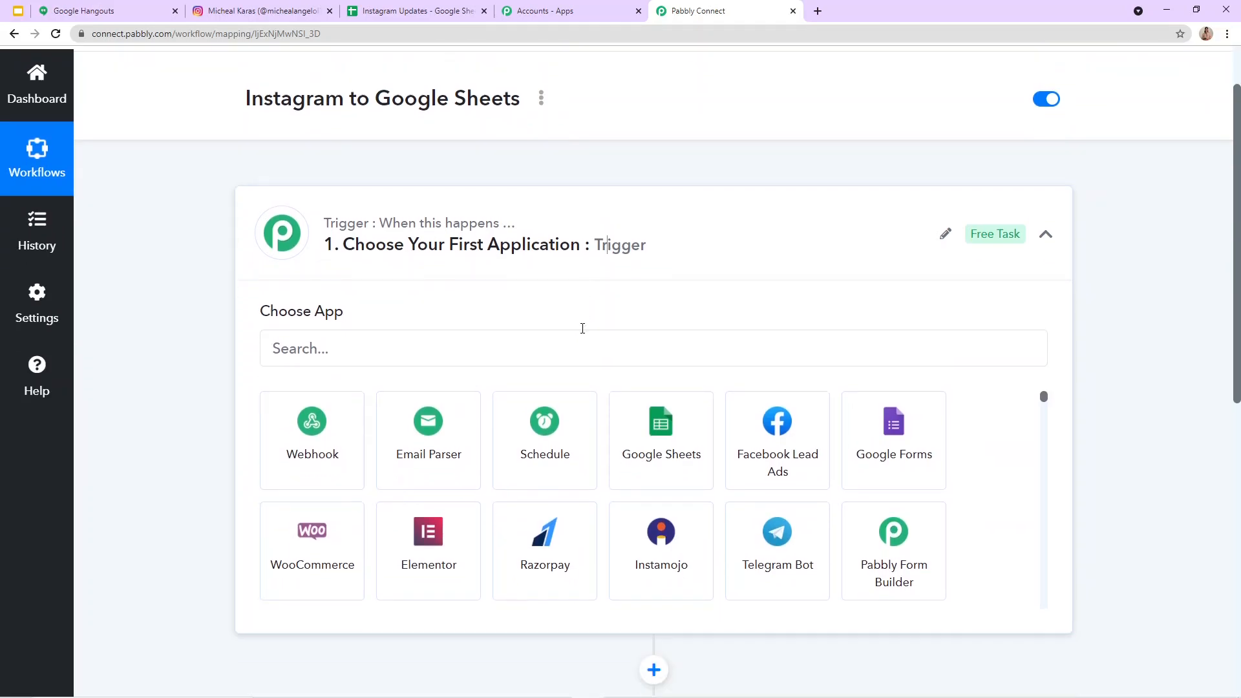
click(325, 301)
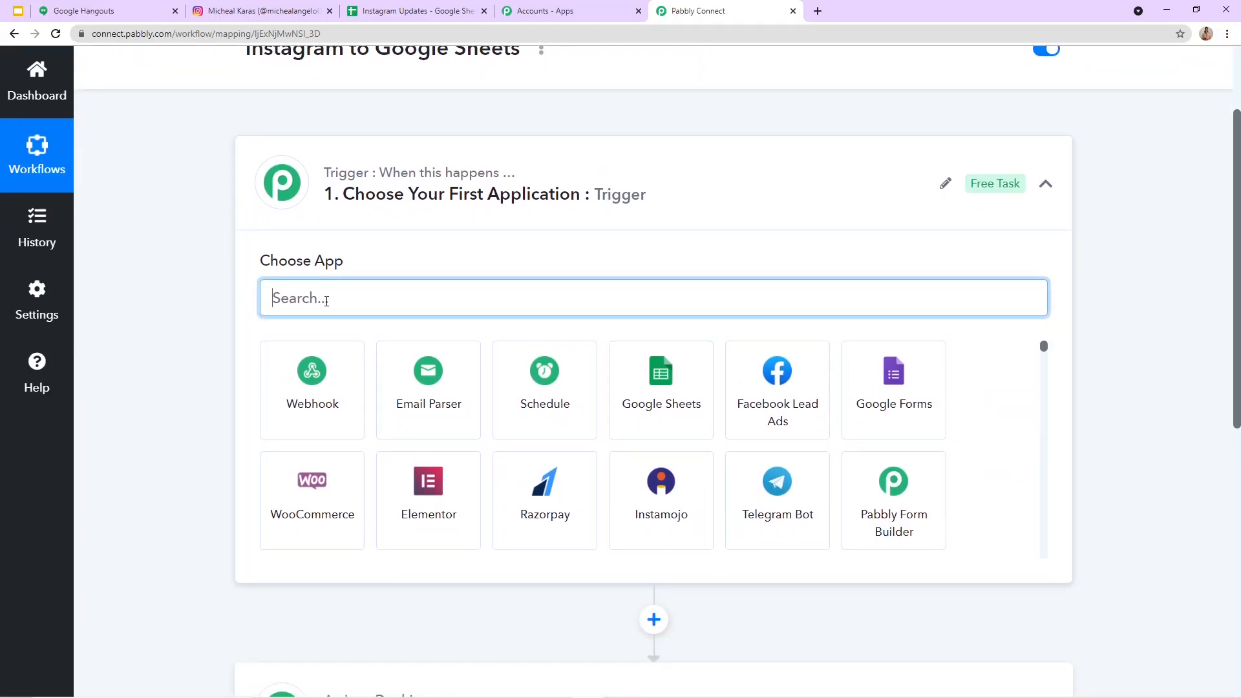
text(in)
click(572, 404)
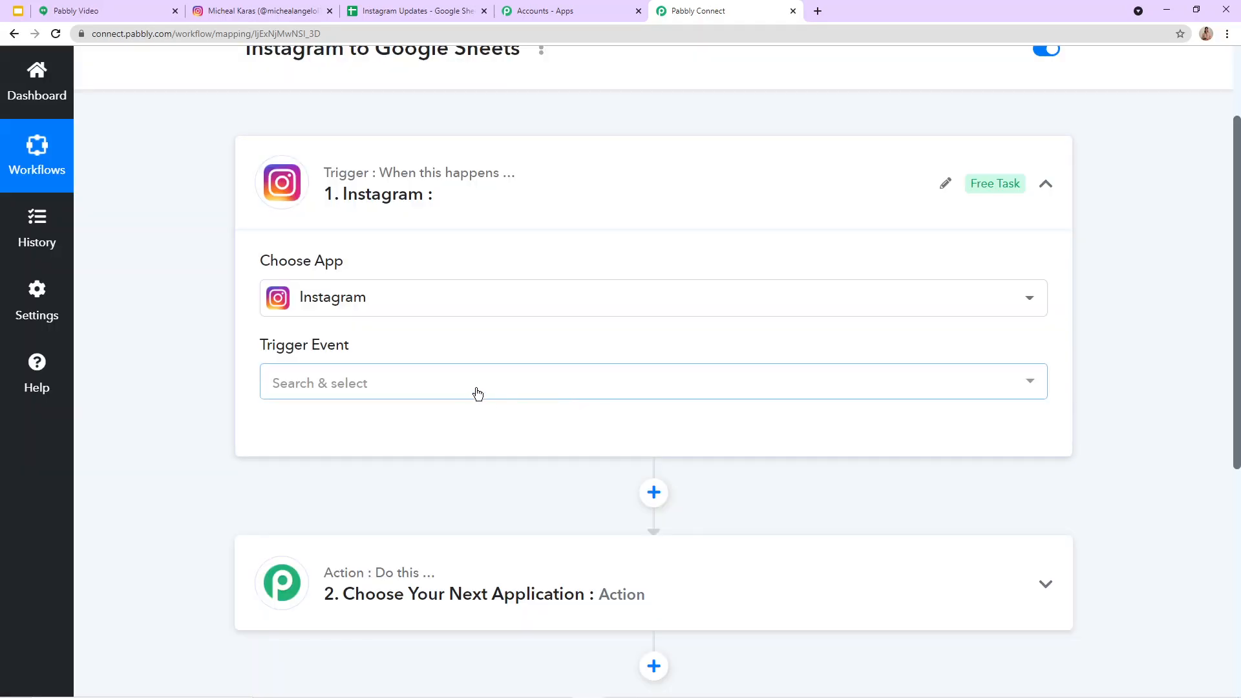
scroll(360, 382, down, 4)
click(366, 124)
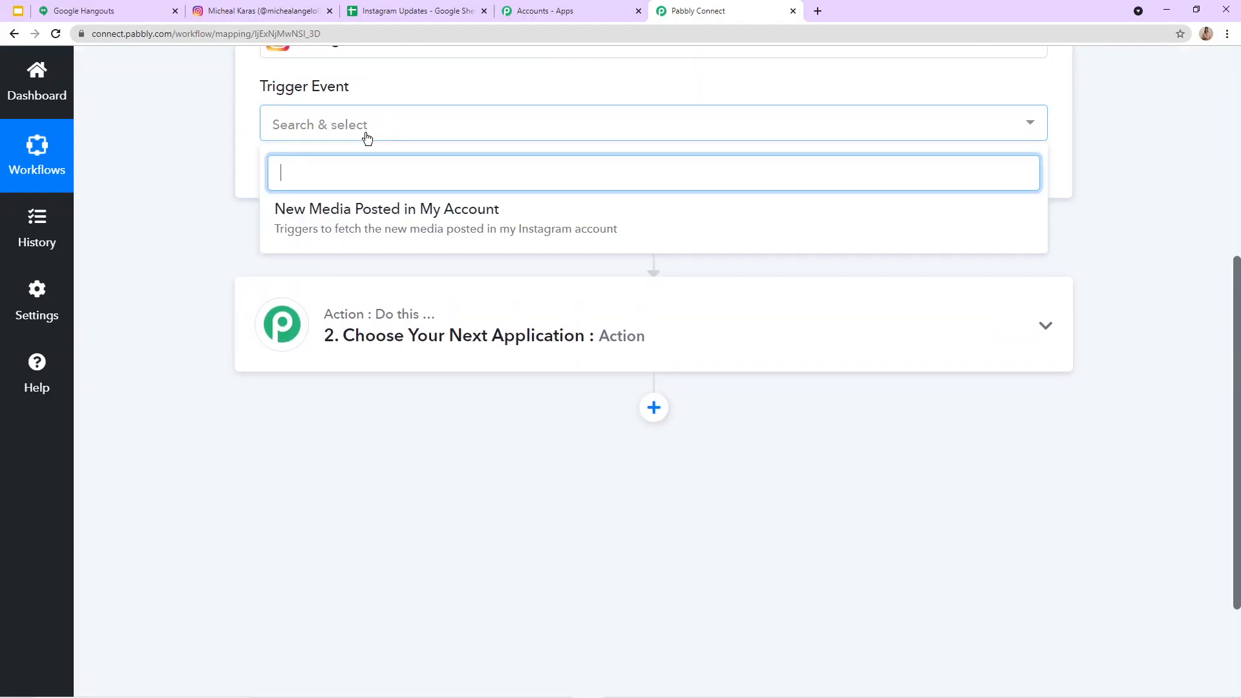
click(406, 220)
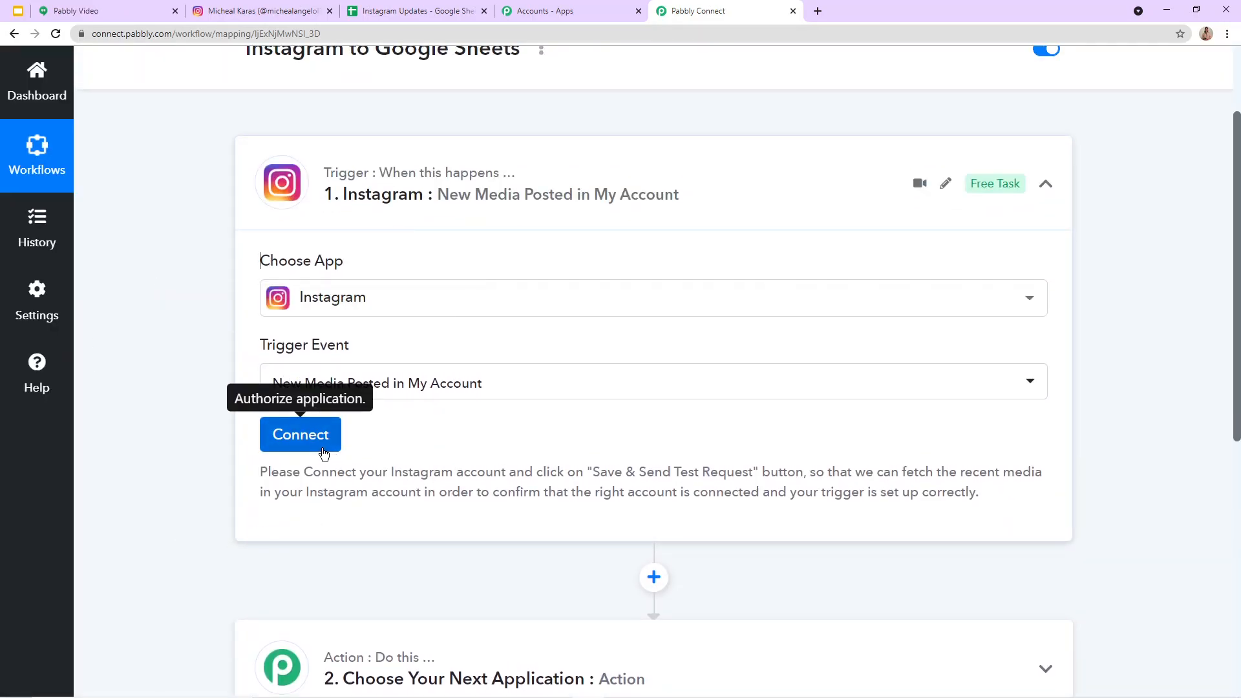
Step: Add a new Instagram connection for the trigger and allow Pabbly Connect to access the Instagram account
click(301, 434)
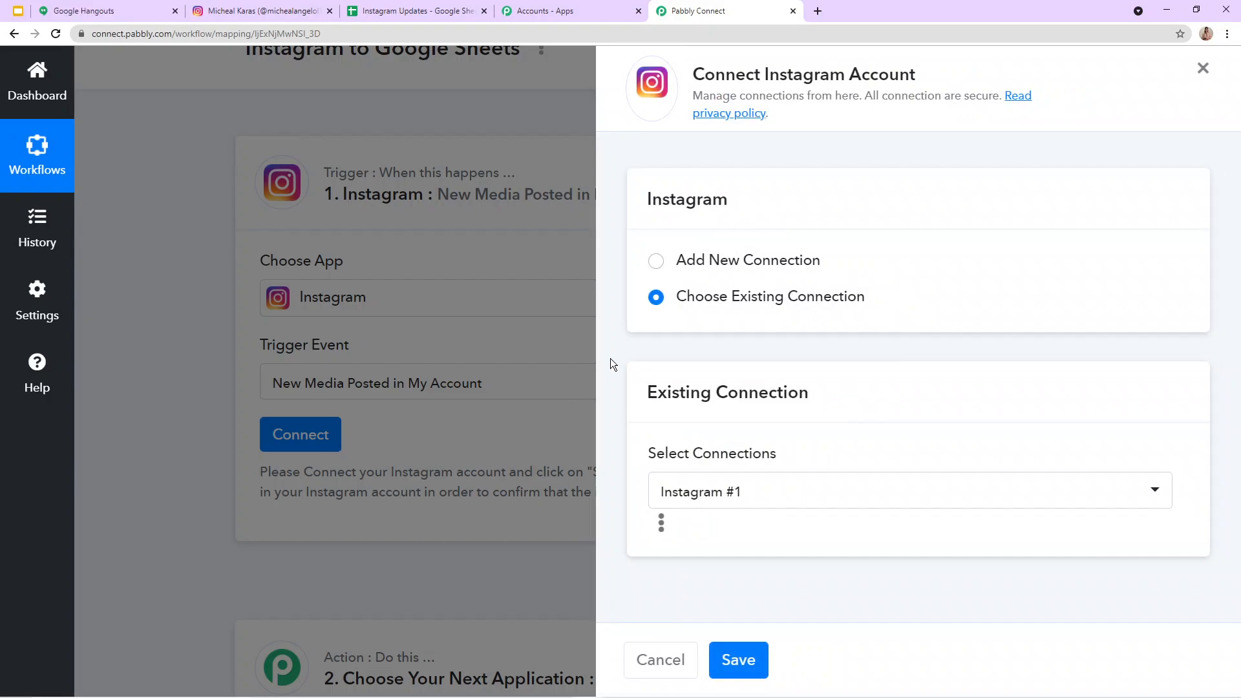
click(655, 265)
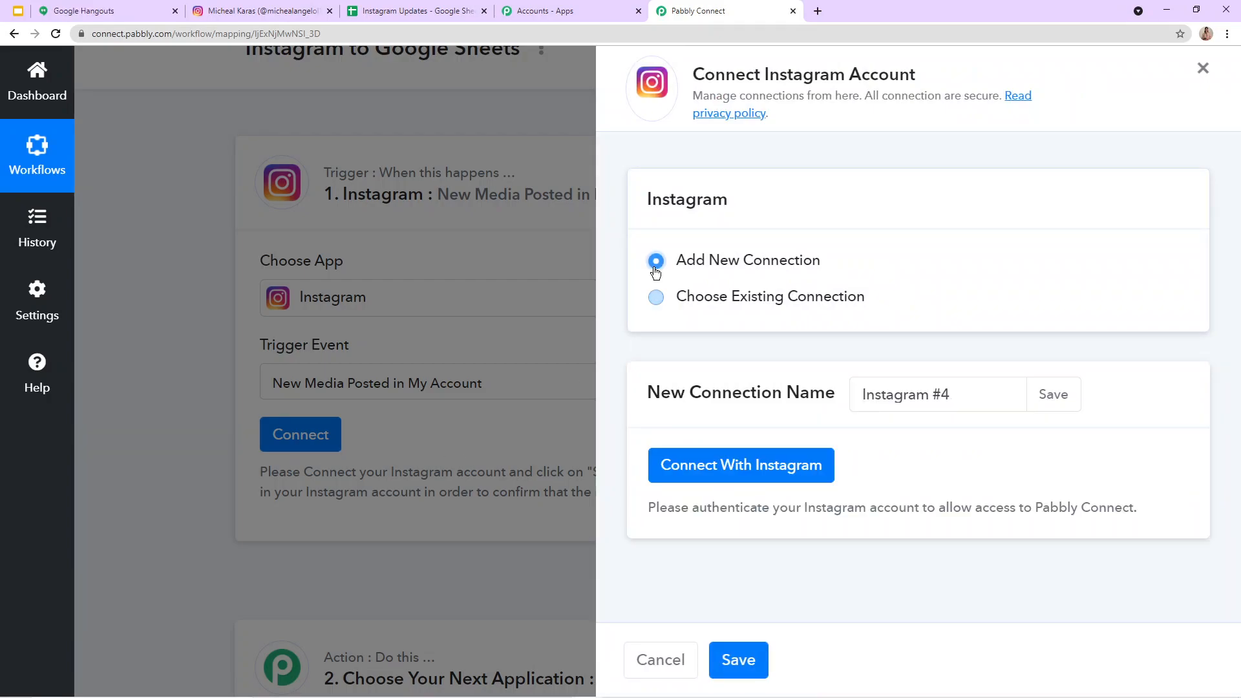
click(673, 467)
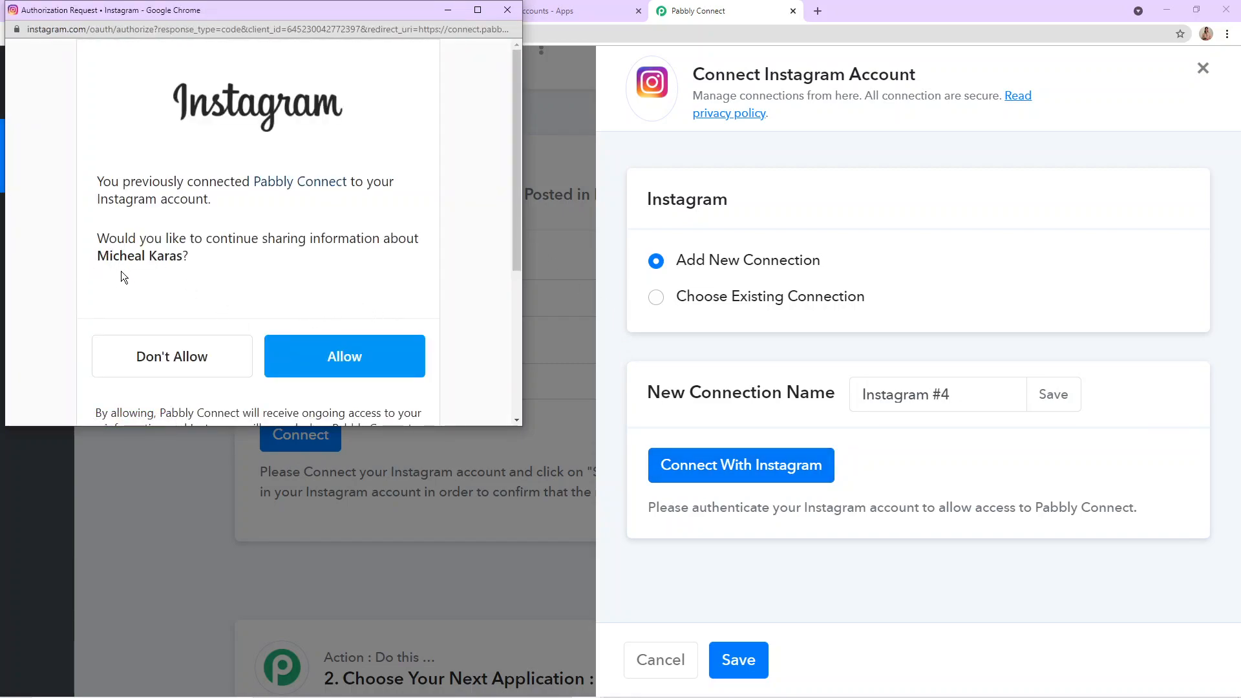
click(294, 376)
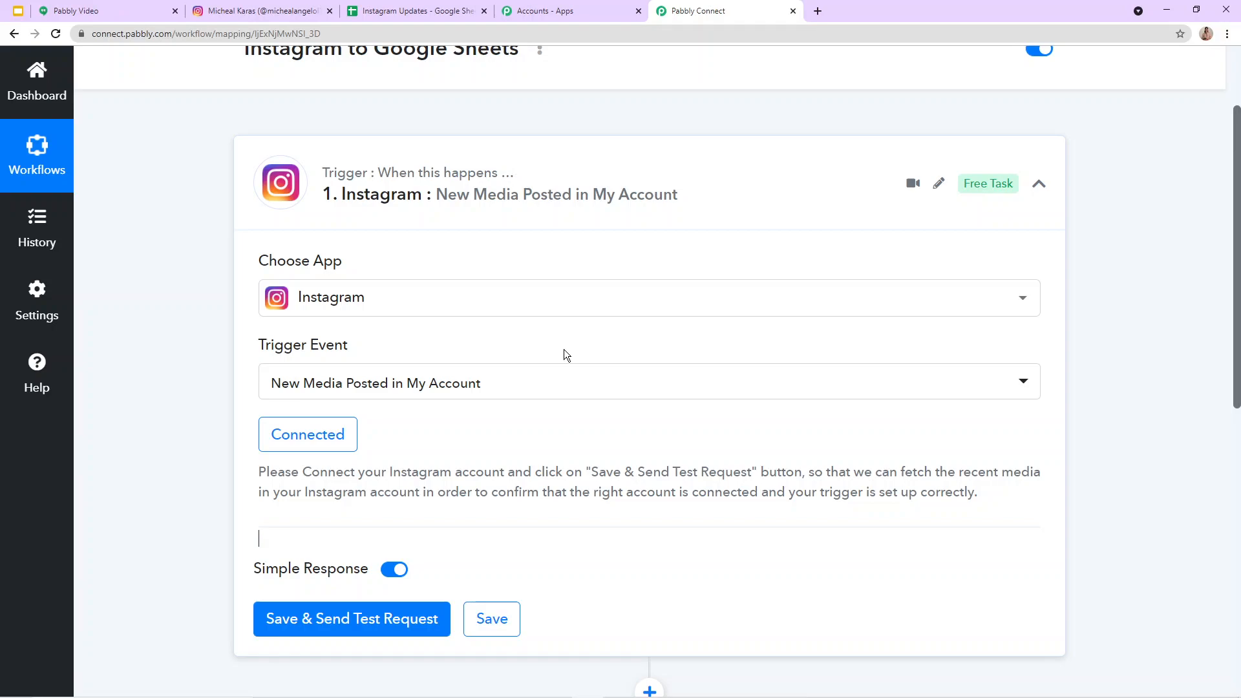
Step: Save the Instagram trigger and send a test request to fetch the most recent post
scroll(570, 353, down, 4)
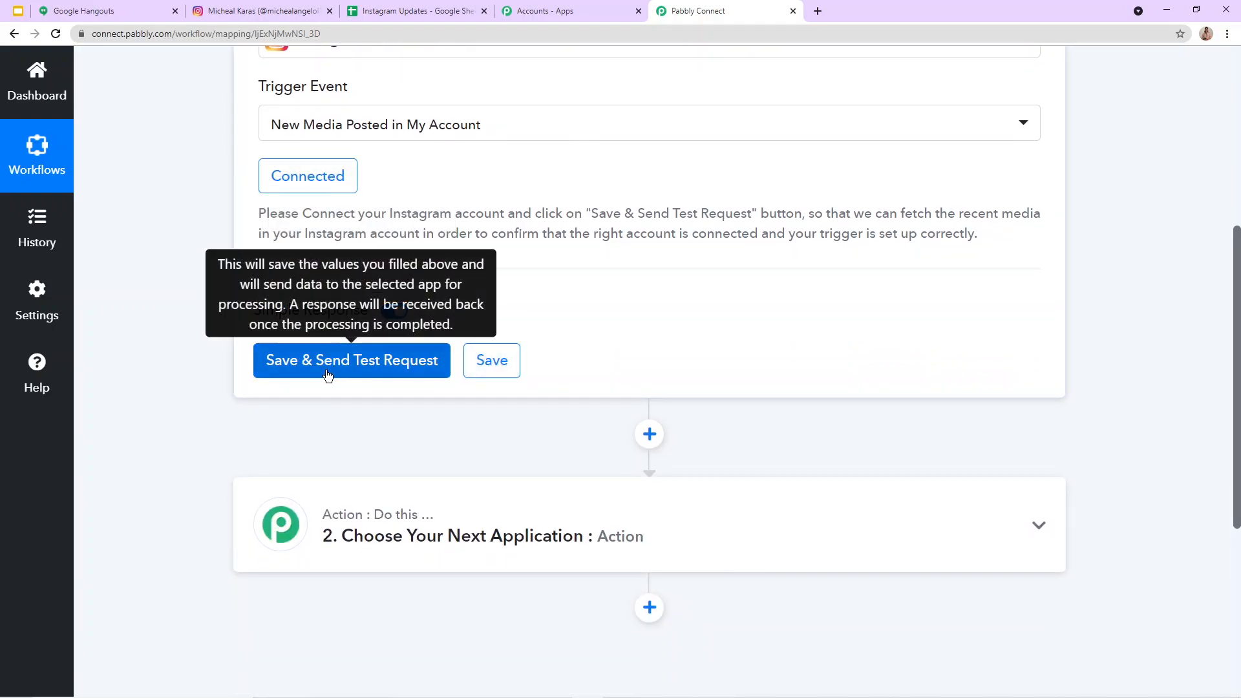
click(307, 375)
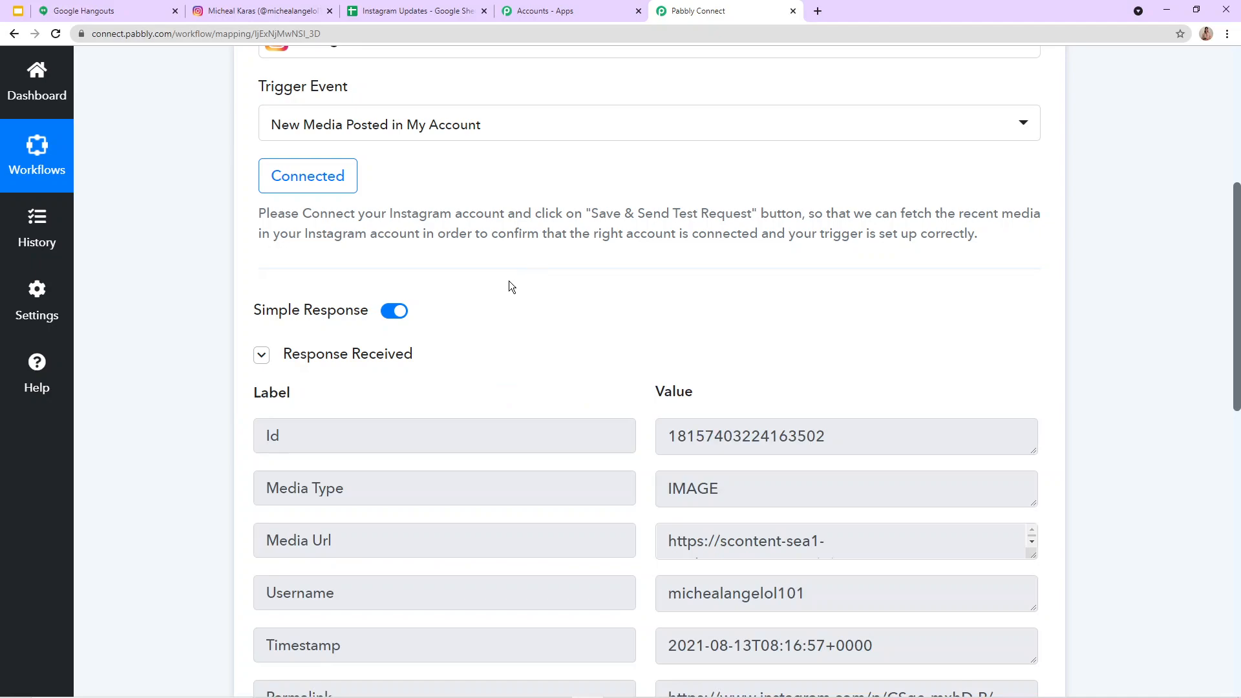
scroll(495, 474, down, 4)
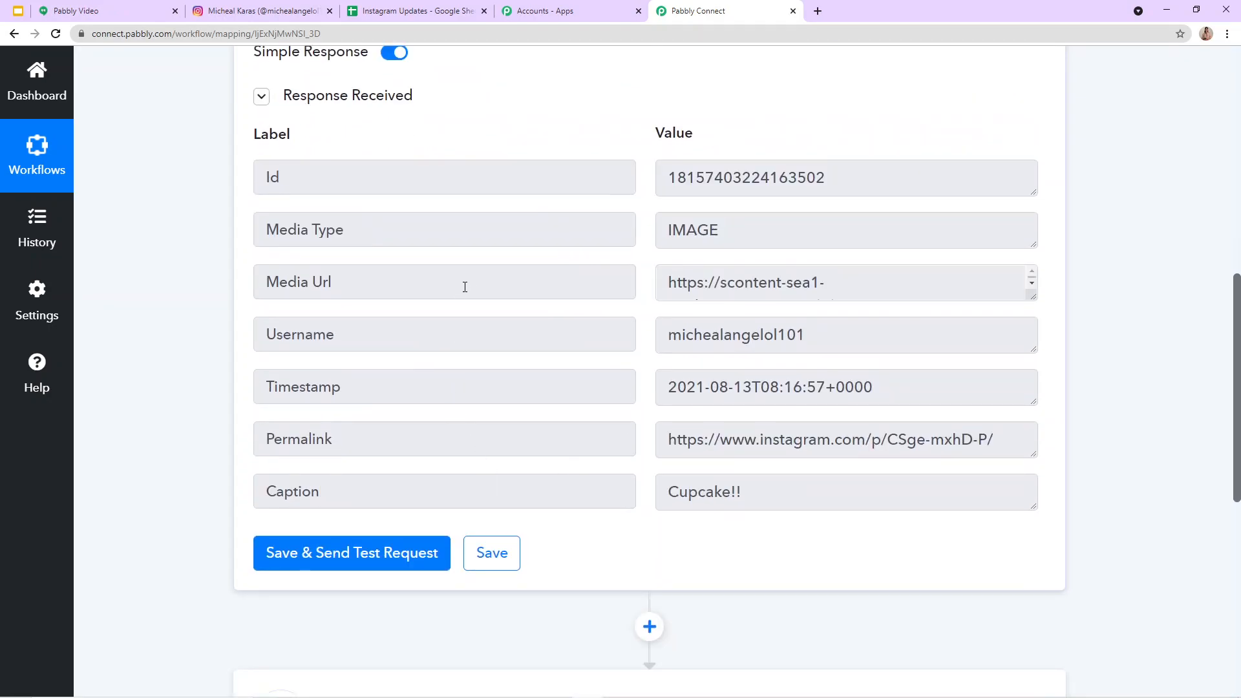
Step: Compare the cupcake post on Instagram with the media type, permalink and caption in the trigger's received response
click(243, 10)
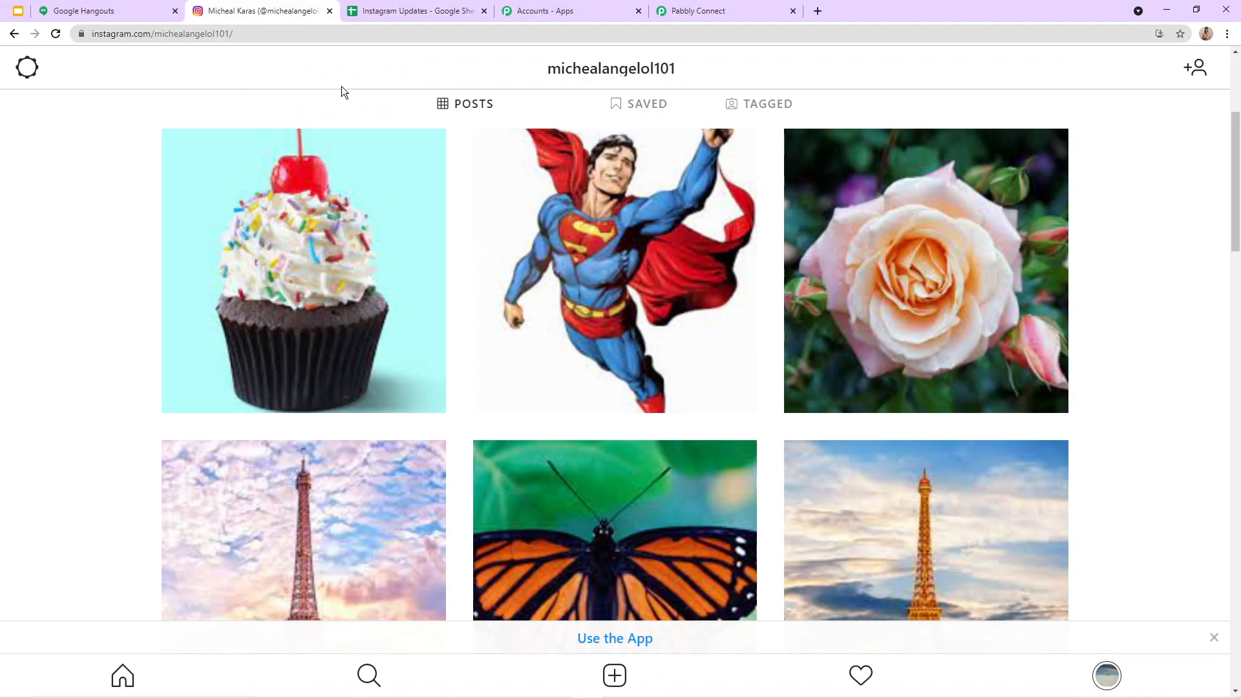
click(239, 258)
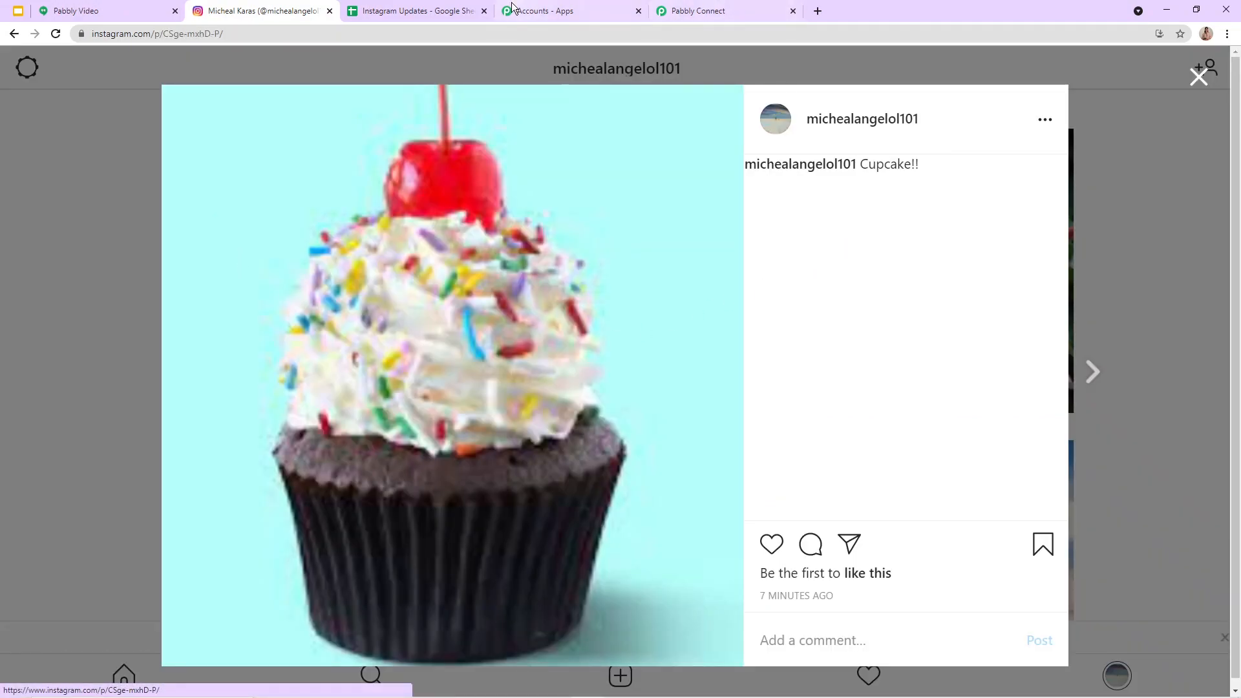
click(697, 10)
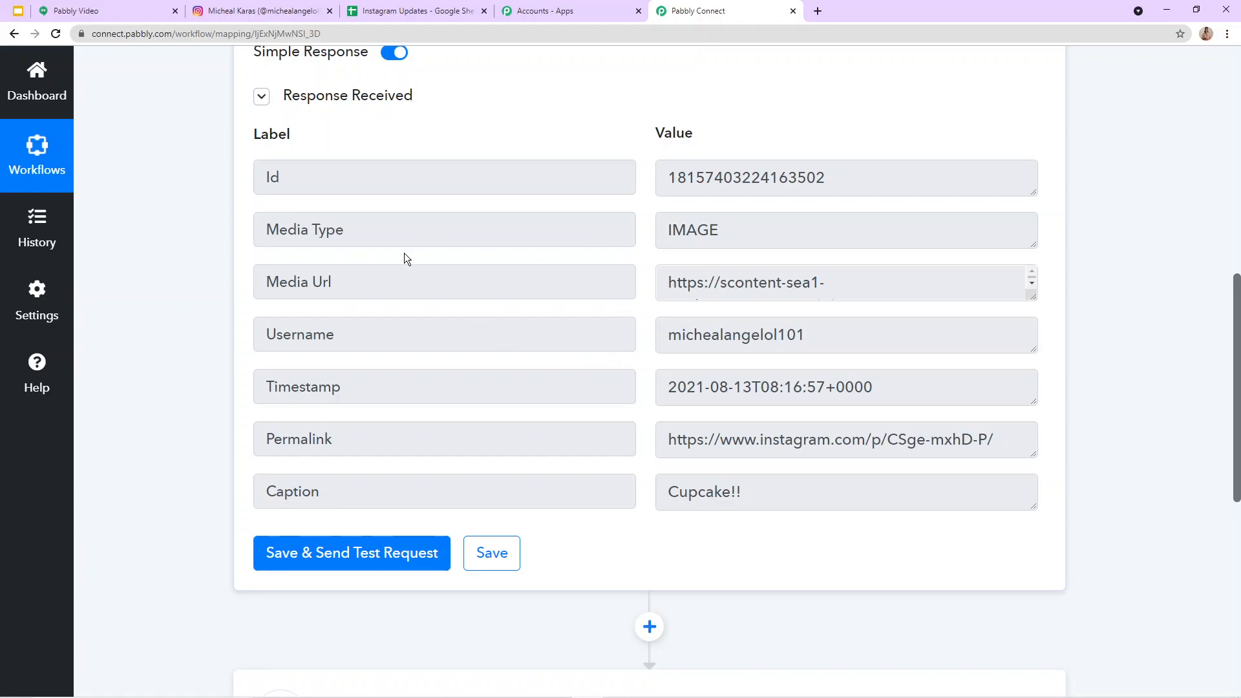
scroll(399, 253, down, 4)
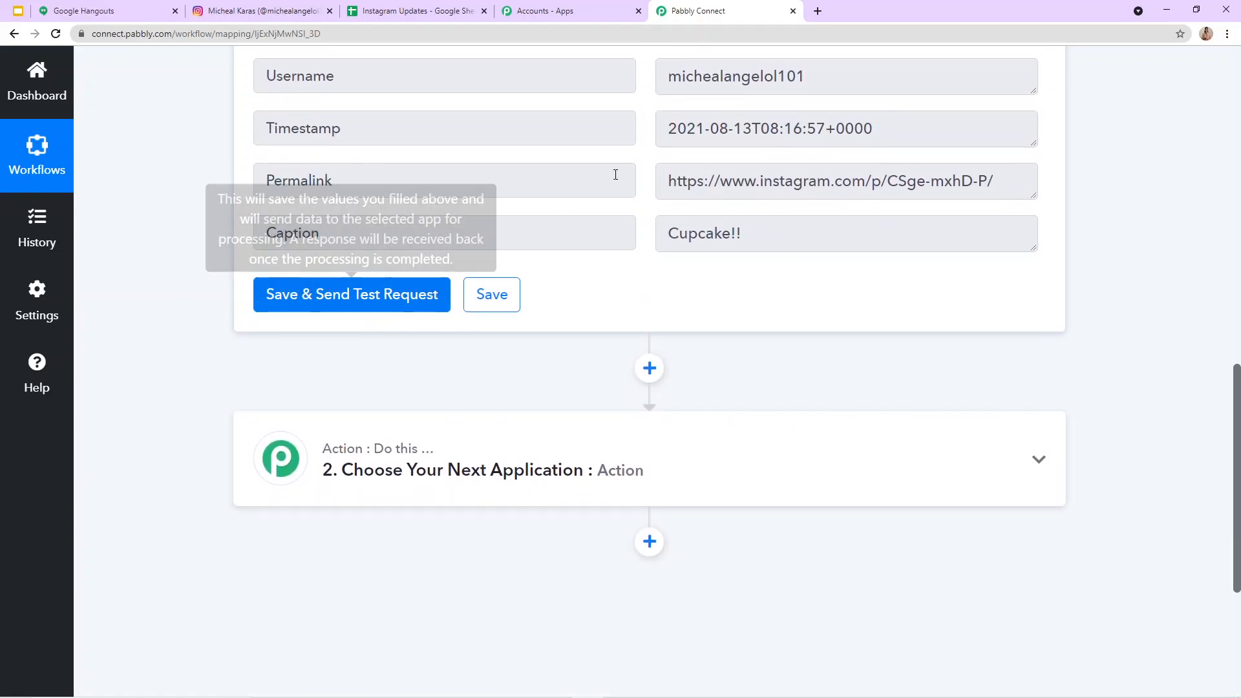
scroll(694, 202, up, 4)
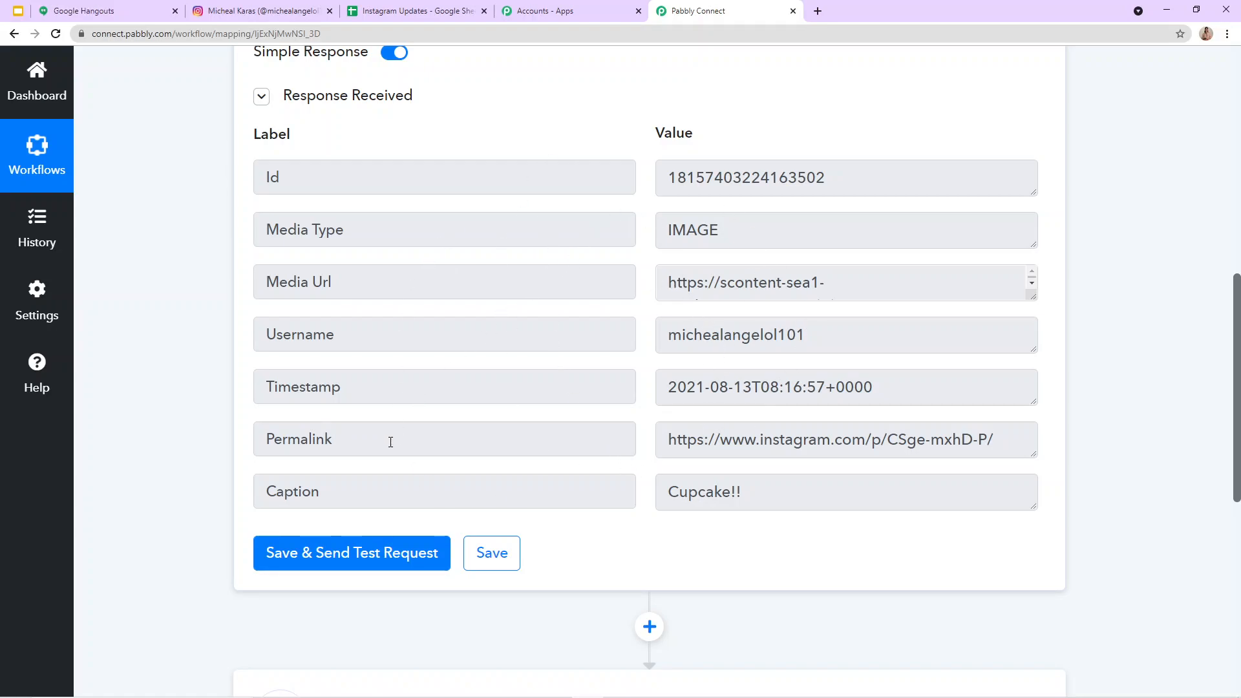
scroll(456, 543, down, 4)
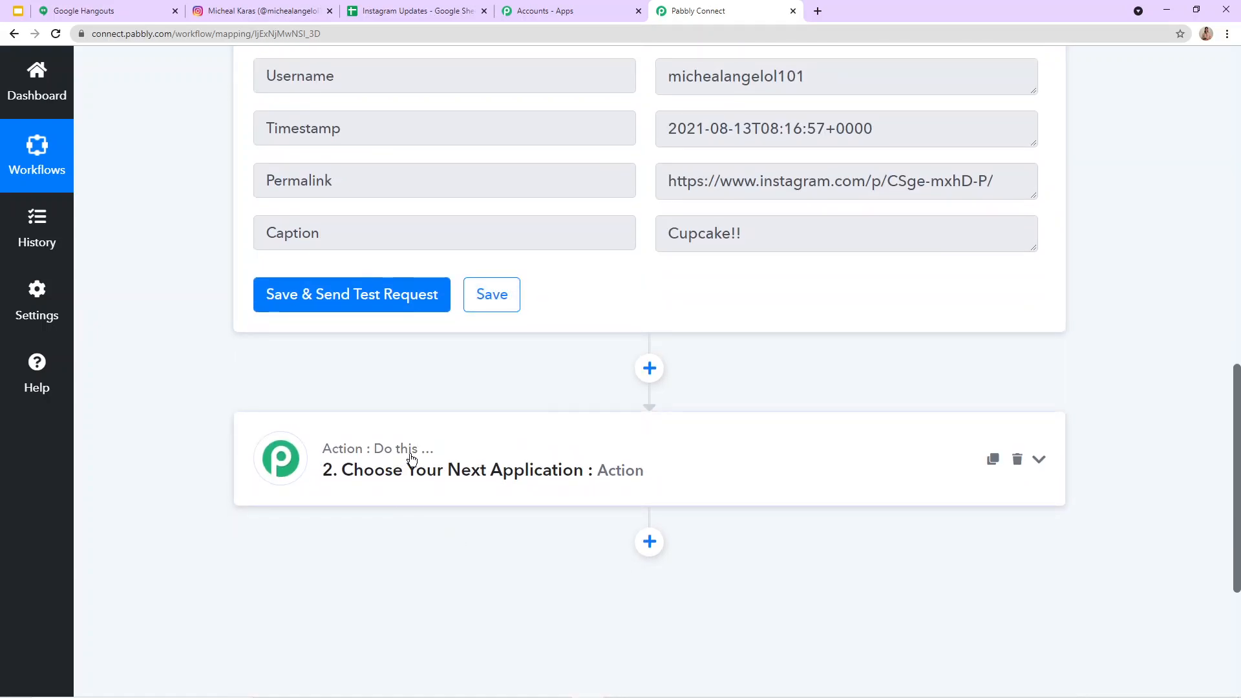
Step: Insert a Date/Time Formatter by Pabbly action between the Instagram trigger and the following action
scroll(617, 191, up, 2)
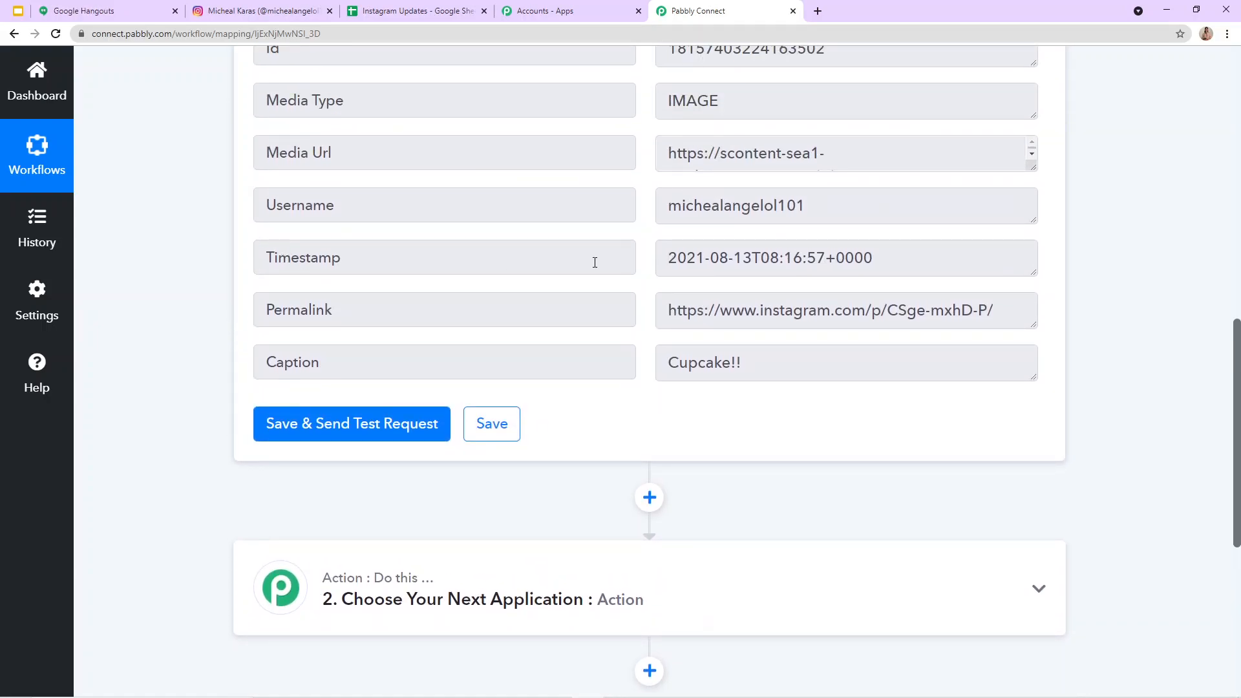
drag(676, 260, 925, 263)
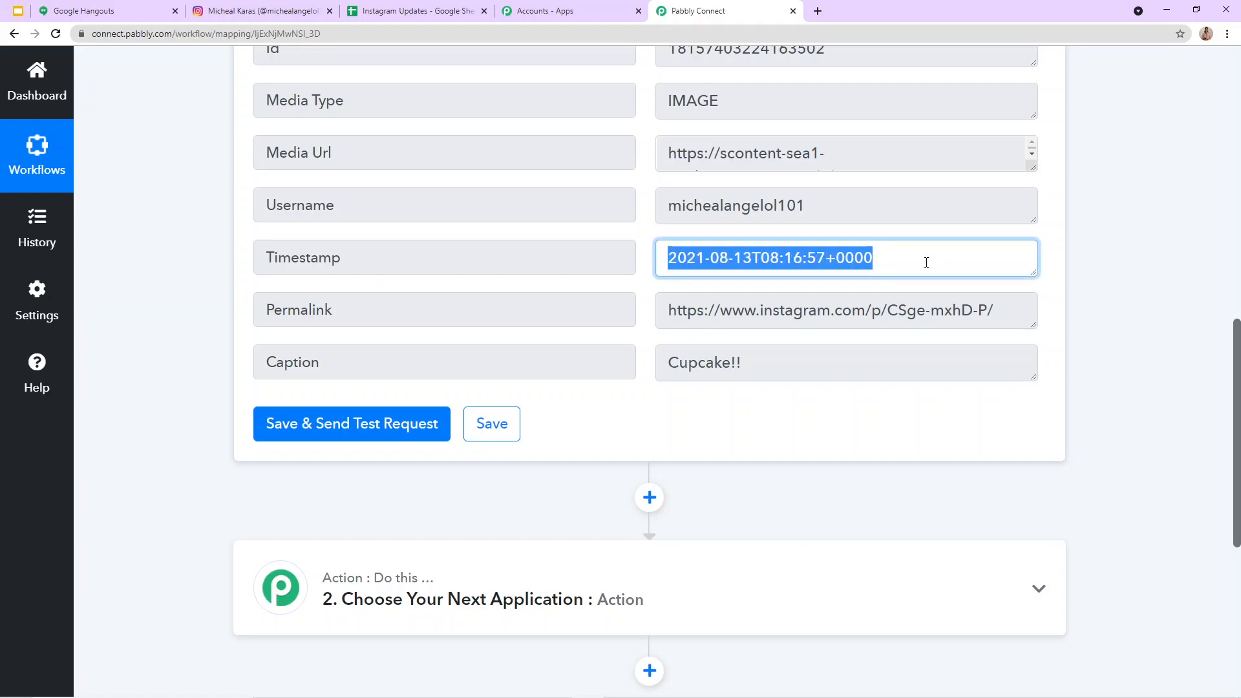
click(991, 231)
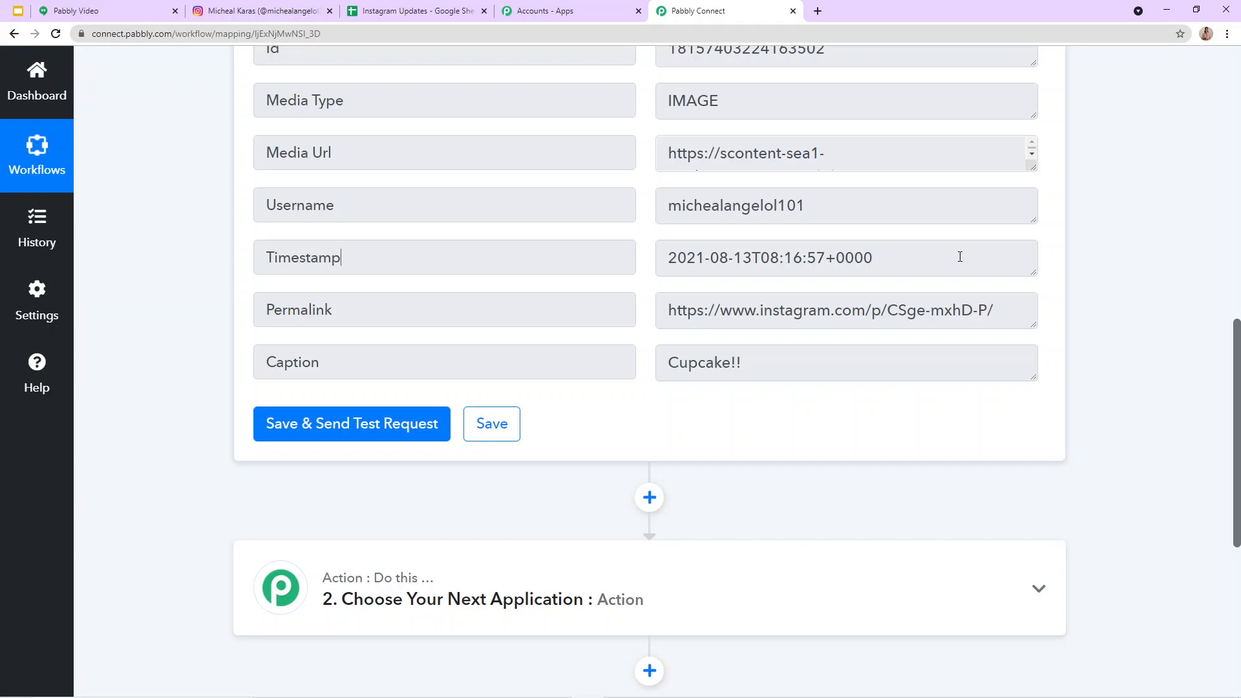
scroll(869, 317, down, 2)
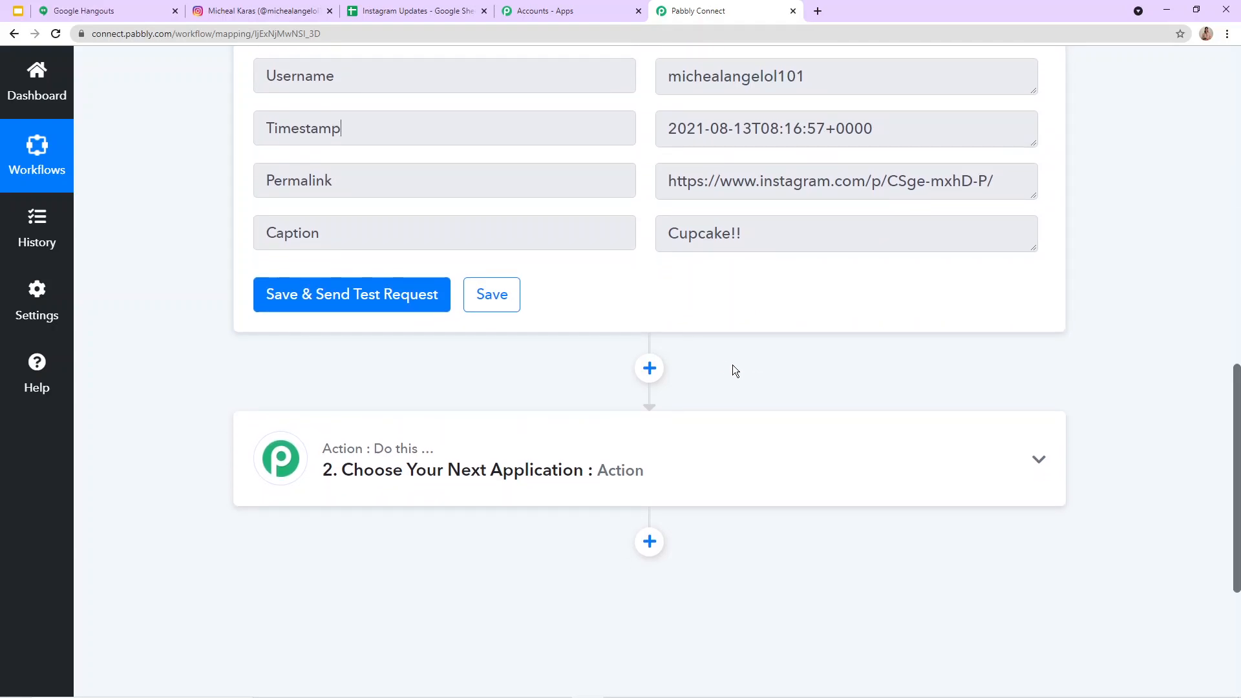
click(649, 370)
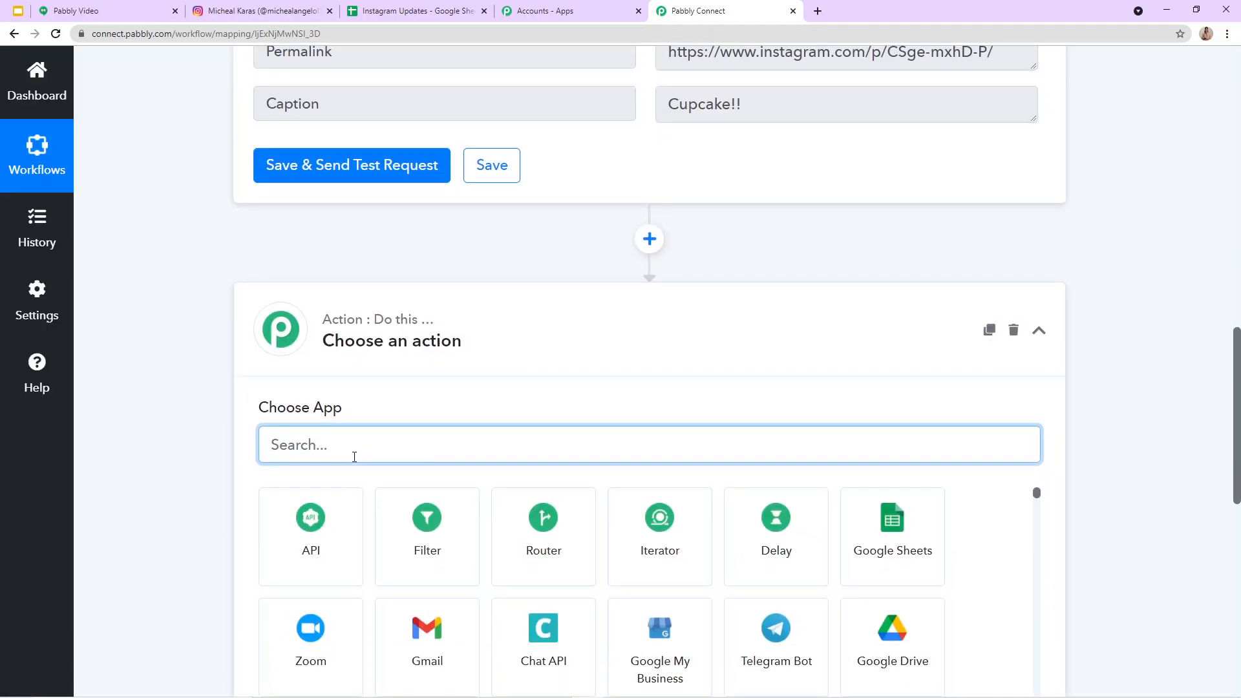
text(Day)
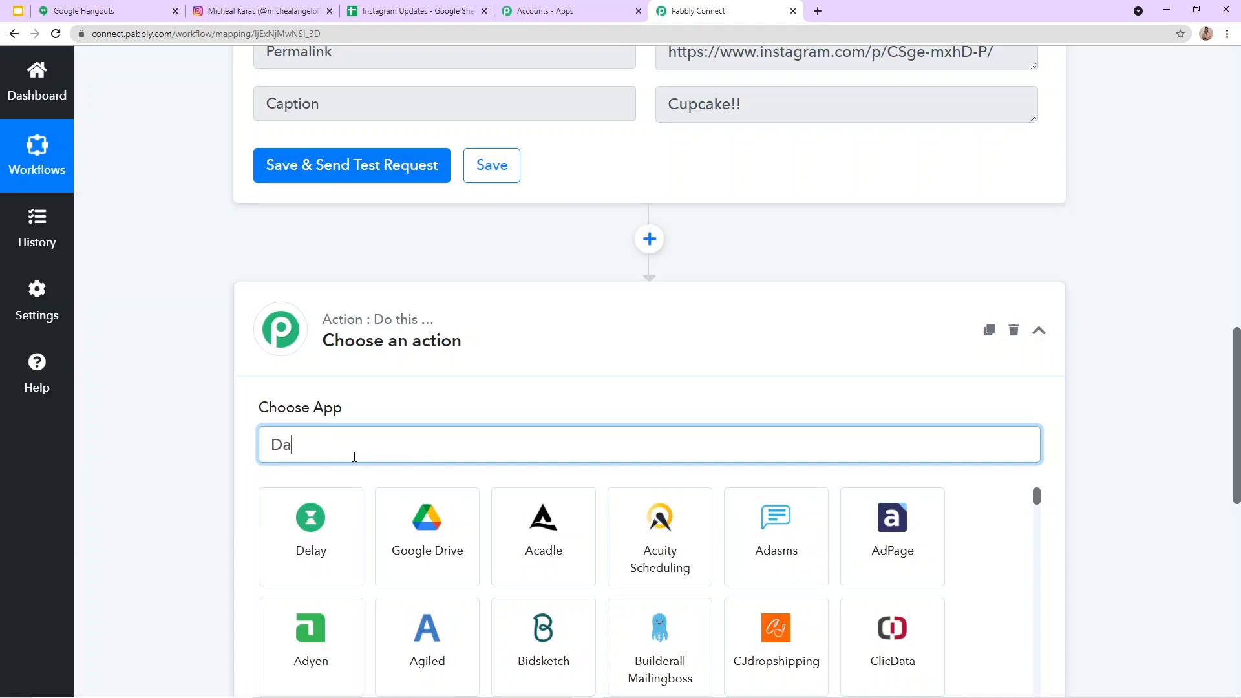
key(BackSpace)
text(te)
click(307, 565)
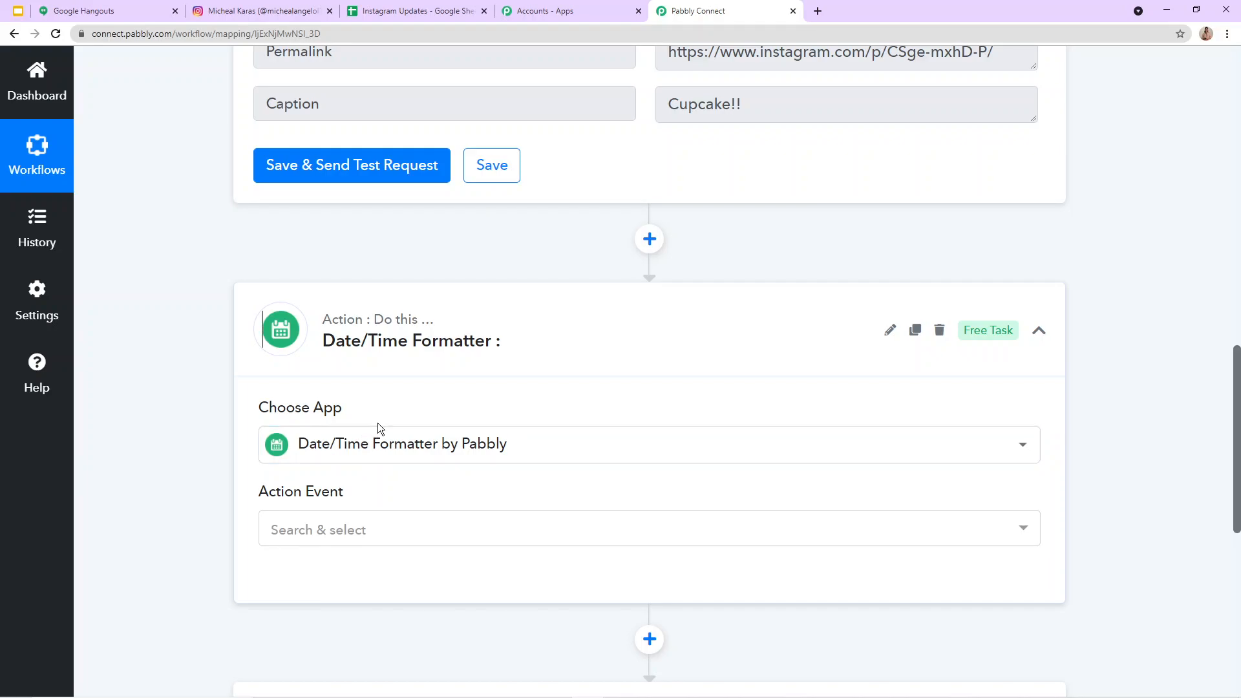
Step: Set the date formatter's action event to Format Date Only and connect it
scroll(377, 429, up, 5)
drag(672, 385, 938, 368)
click(932, 350)
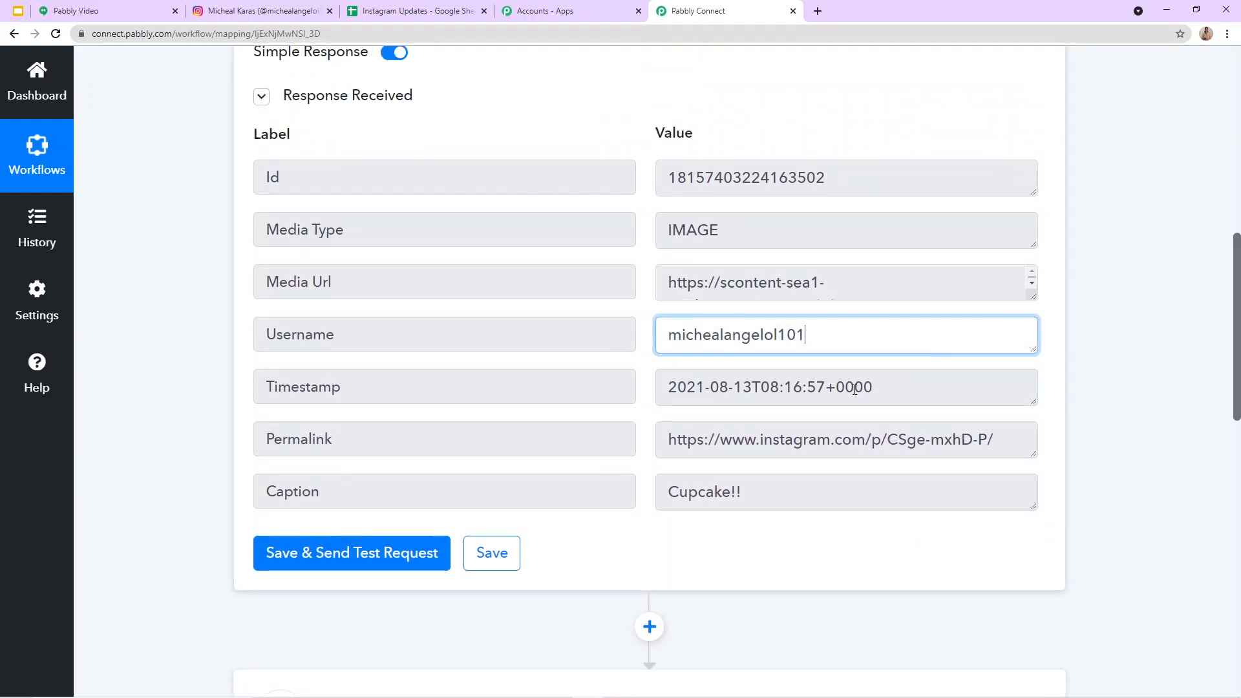
scroll(505, 462, down, 7)
click(305, 404)
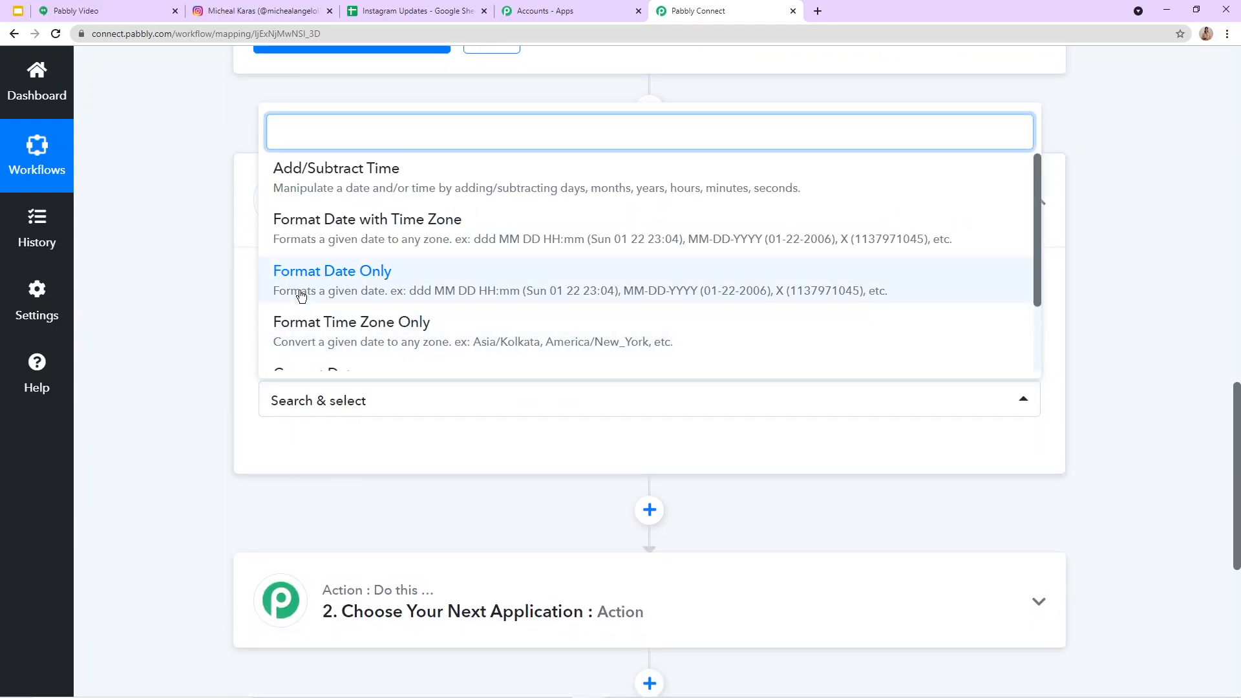
click(323, 288)
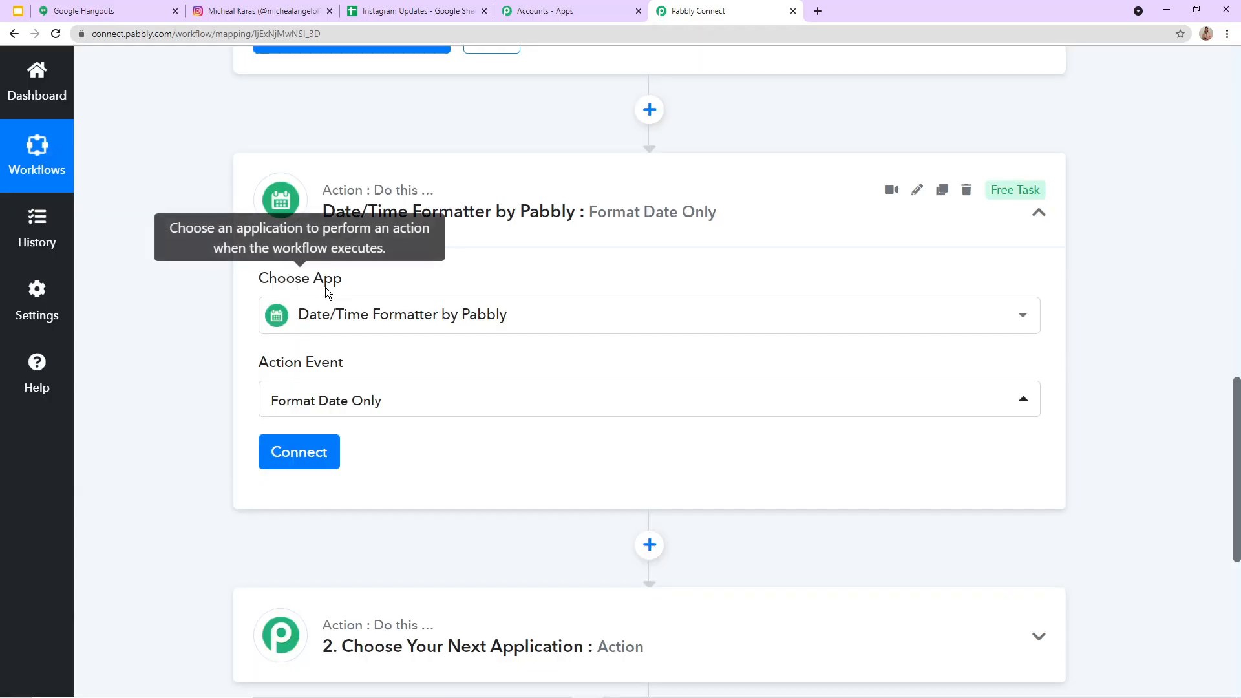
click(326, 460)
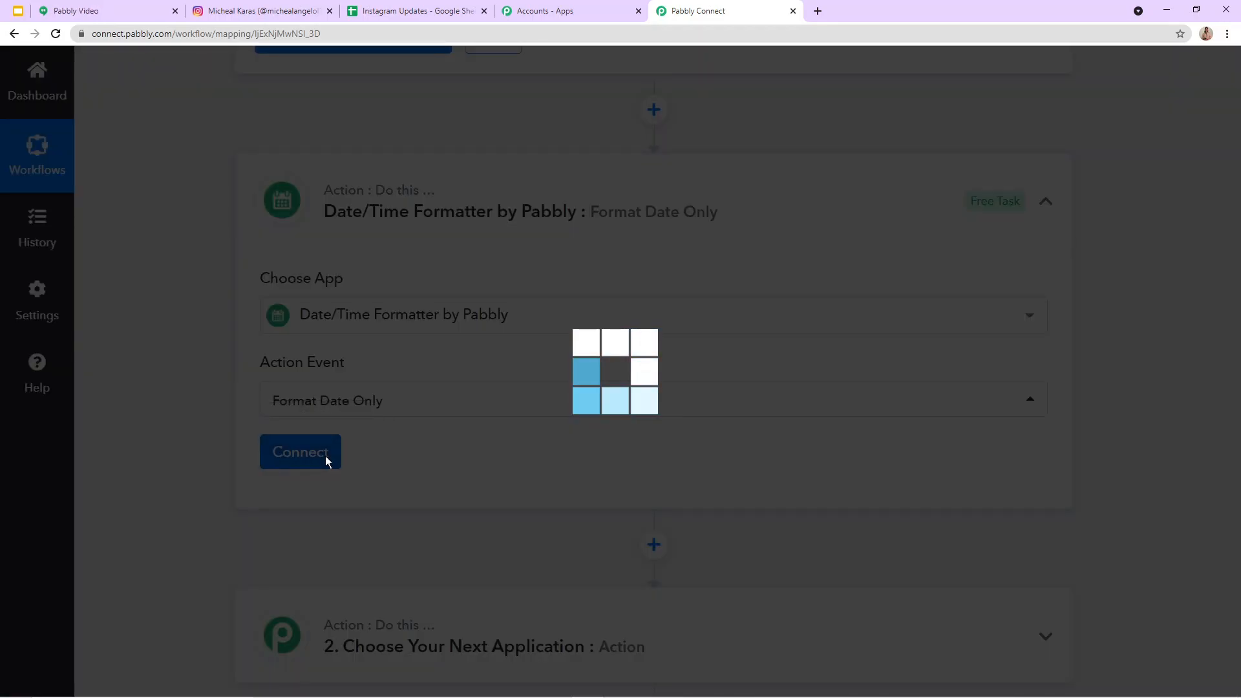
Step: Map the Timestamp from the Instagram trigger into the formatter's required Date field
scroll(325, 455, down, 2)
scroll(321, 445, down, 2)
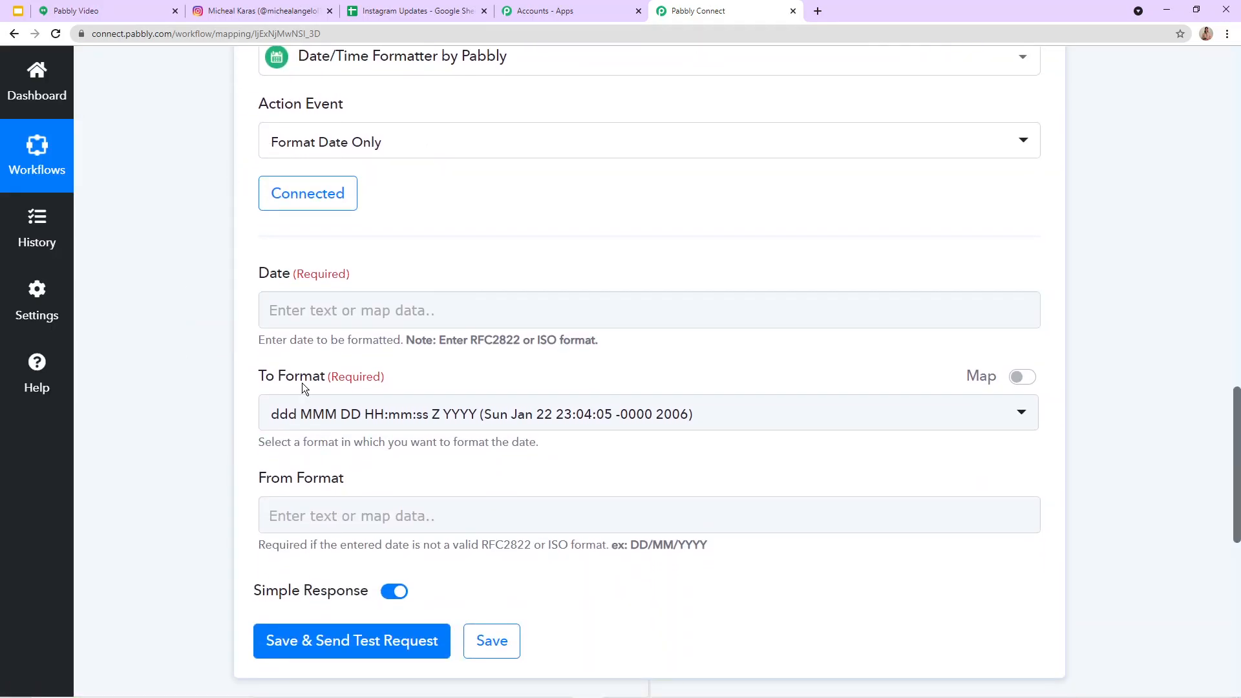
click(285, 311)
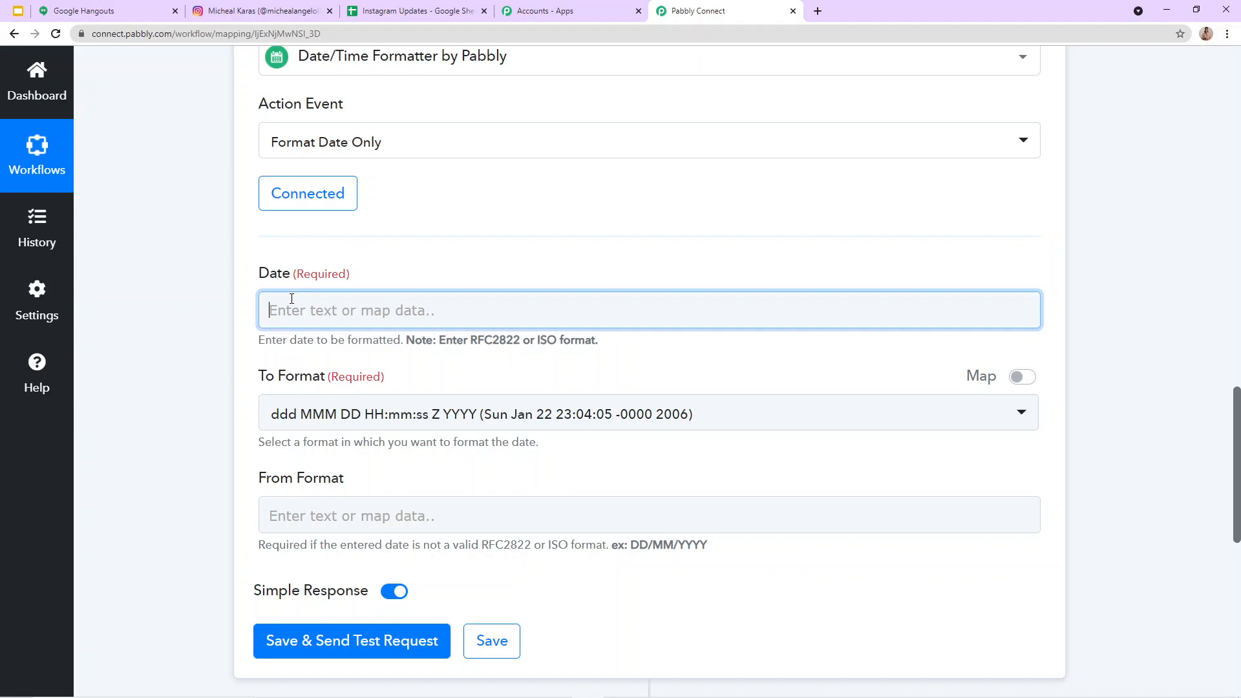
click(372, 452)
scroll(424, 491, down, 1)
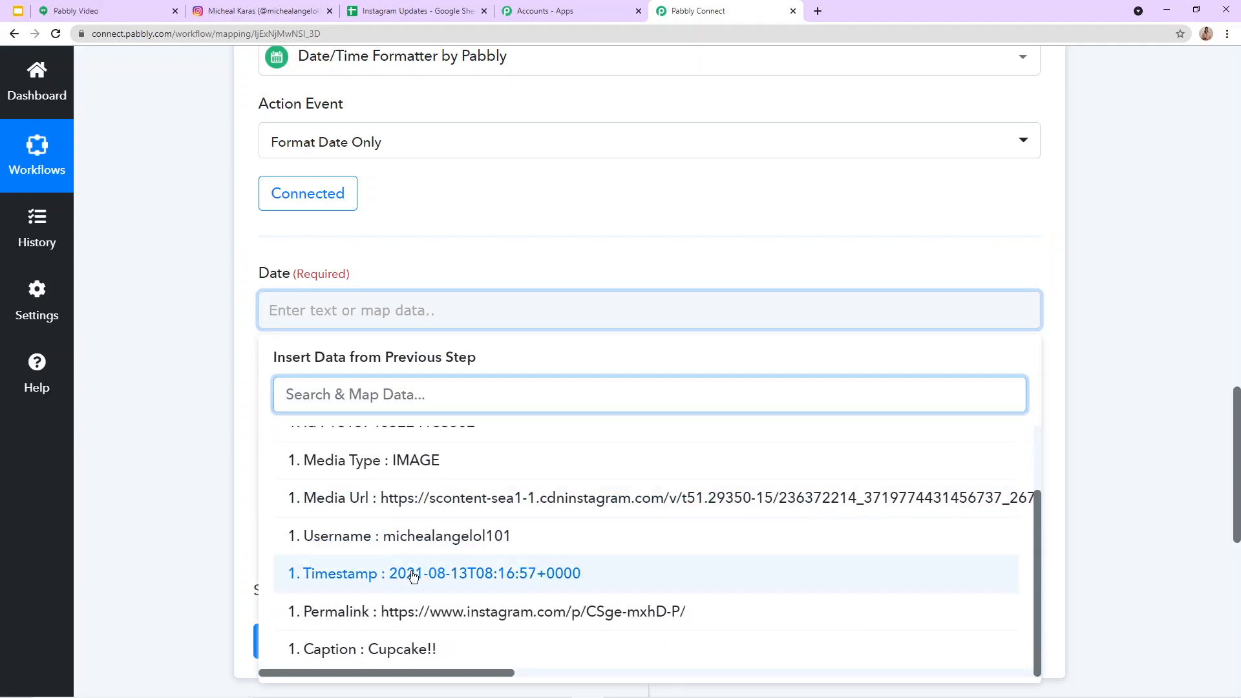
click(470, 574)
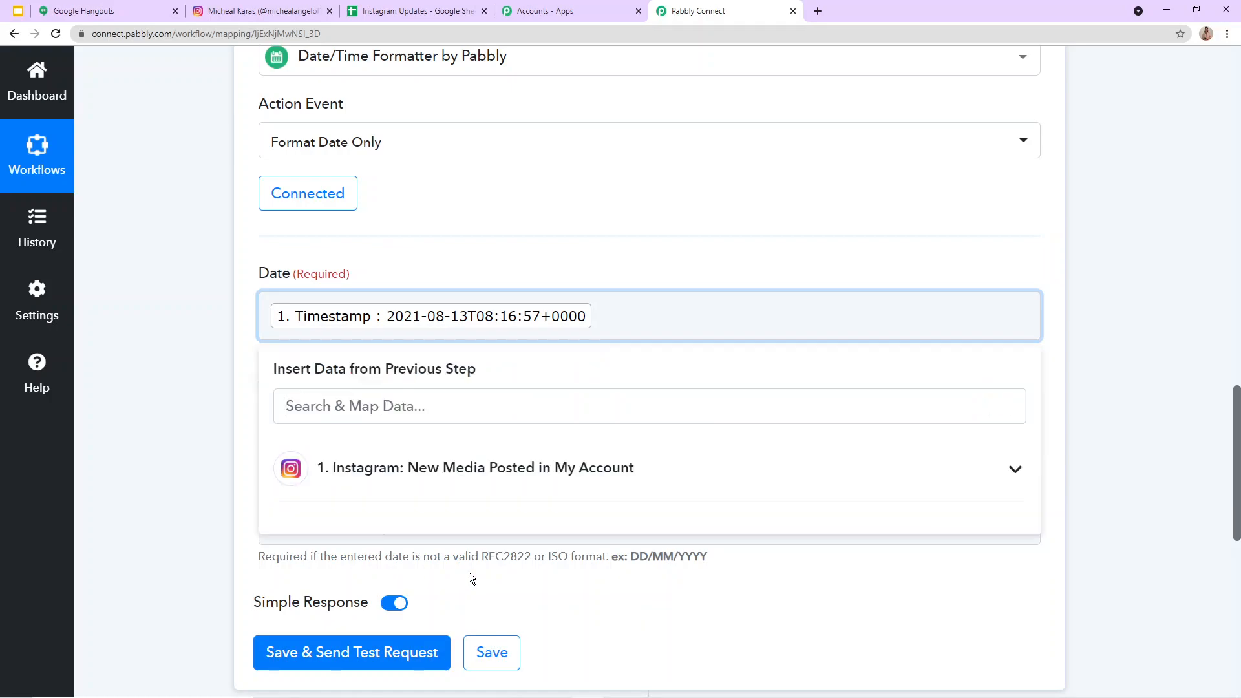
click(530, 252)
scroll(411, 344, down, 2)
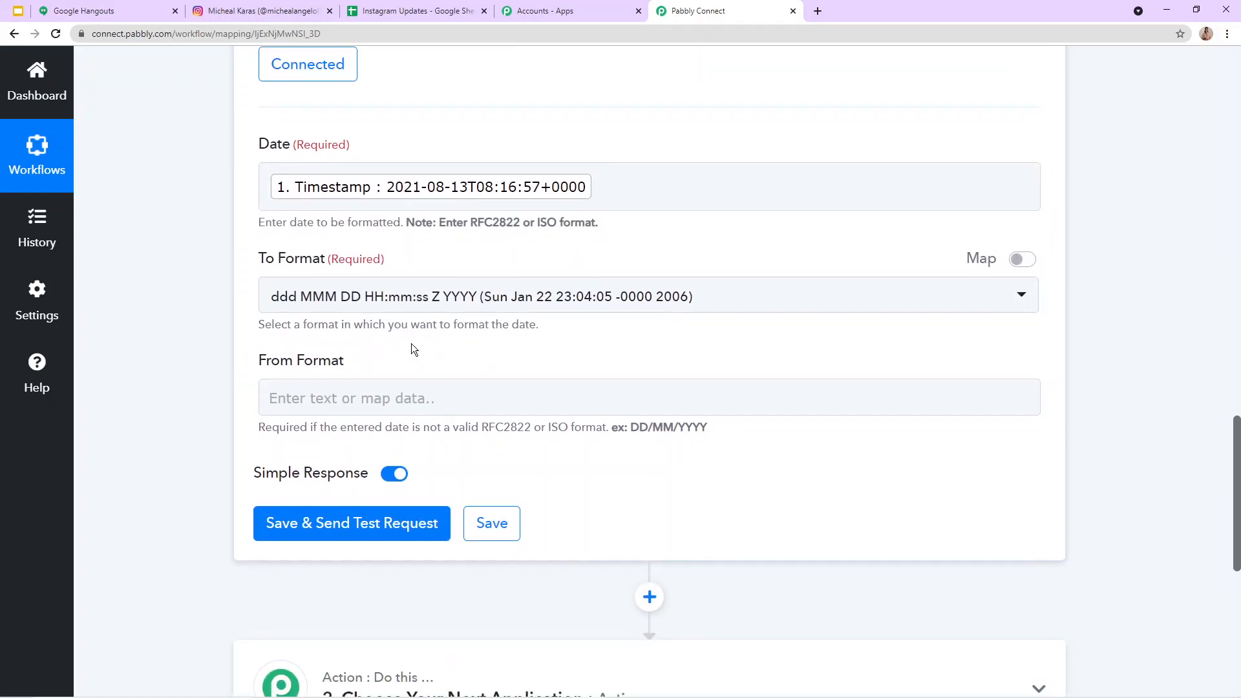
Step: Set the date formatter's To Format to DD MMM YYYY (27 Oct 2020)
click(382, 304)
scroll(384, 414, down, 10)
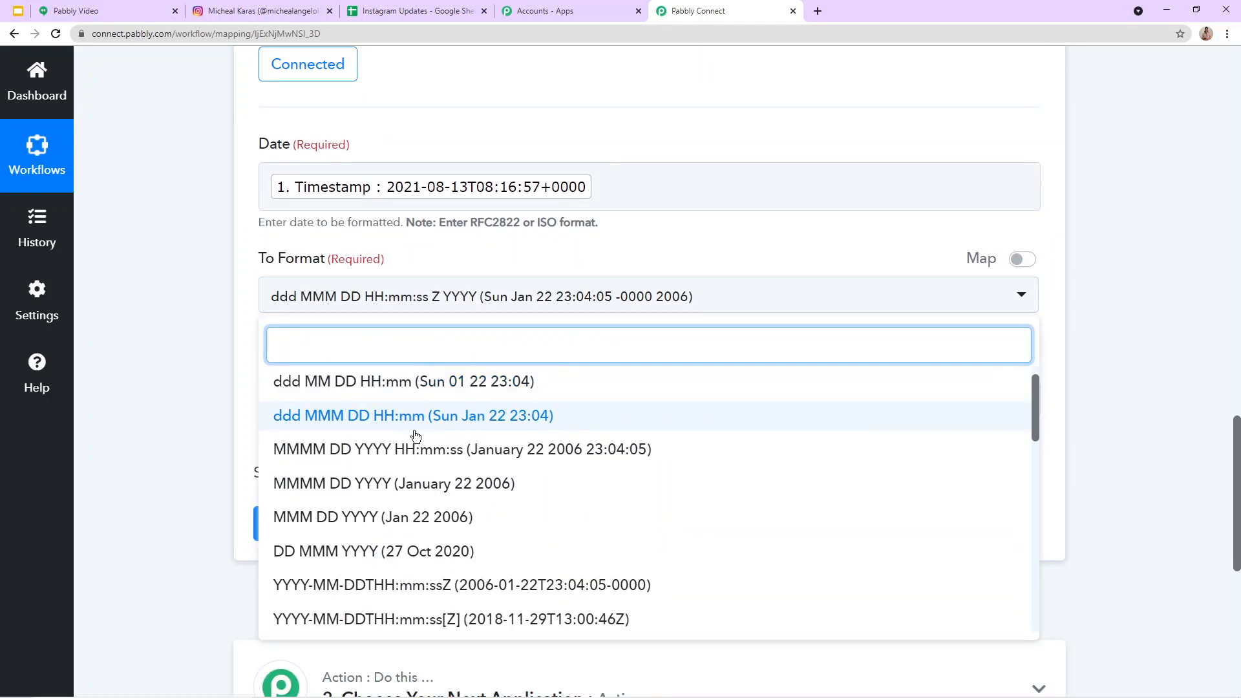
scroll(358, 536, up, 10)
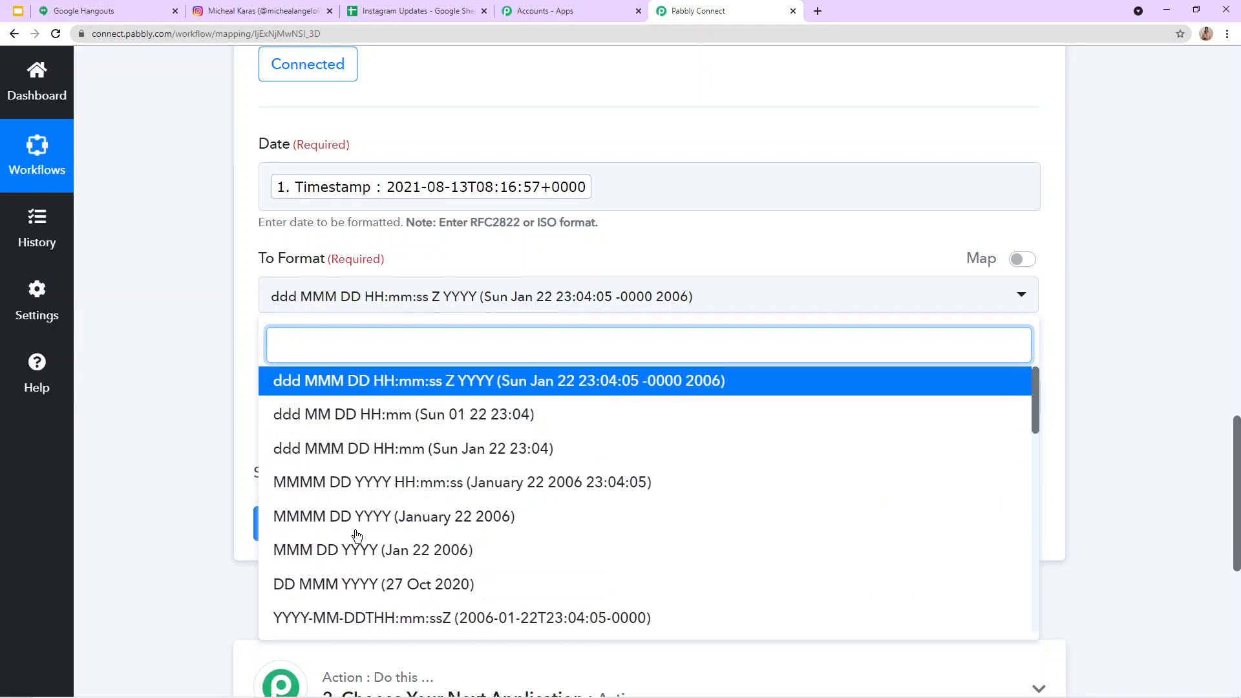
scroll(357, 535, down, 2)
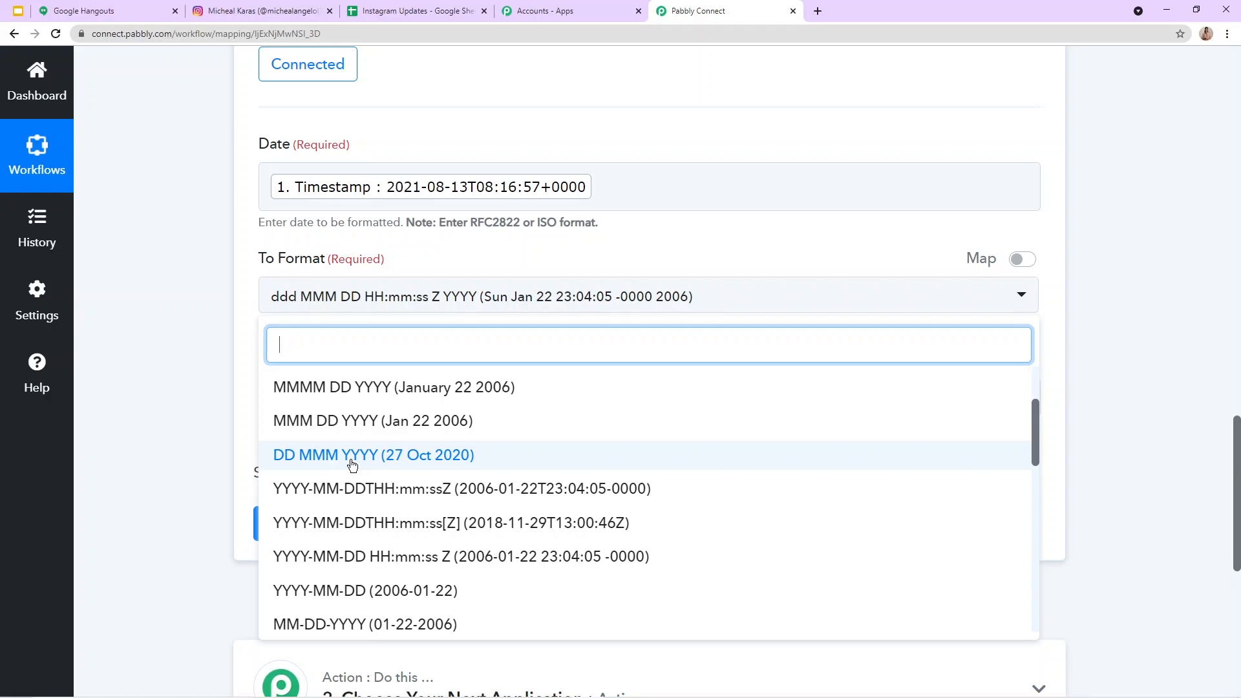
click(352, 456)
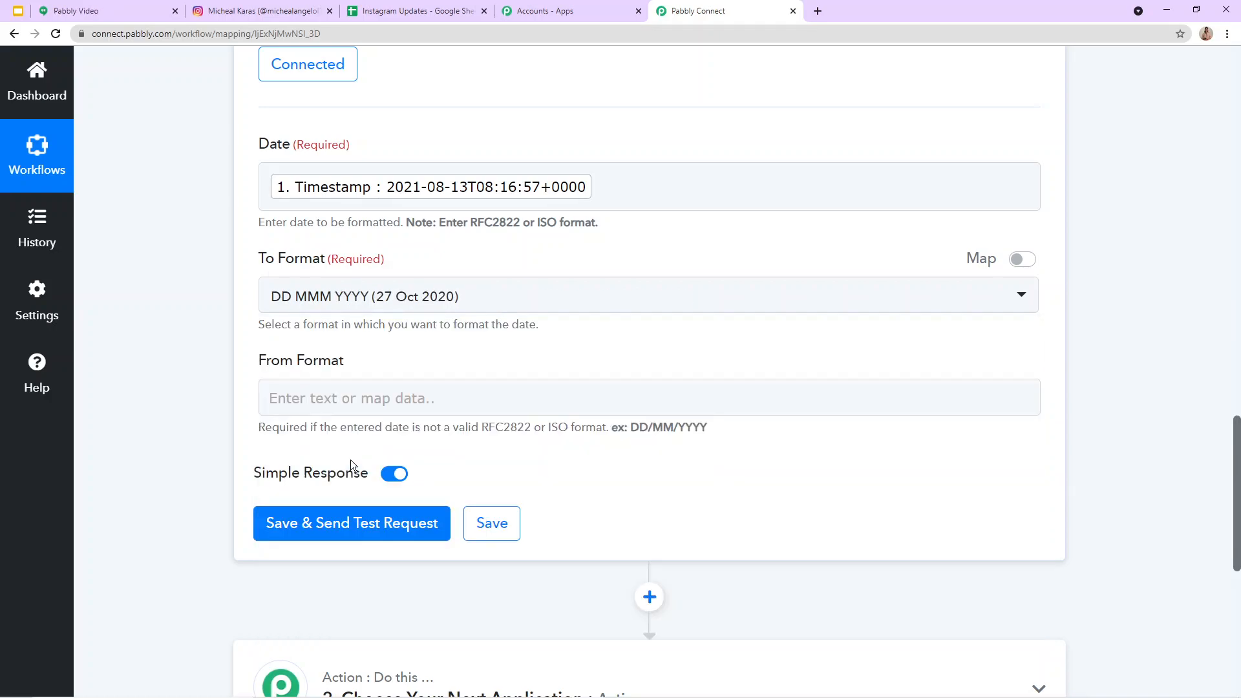
Step: Map the Instagram trigger's Timestamp into the formatter's From Format field
click(337, 406)
scroll(332, 421, down, 2)
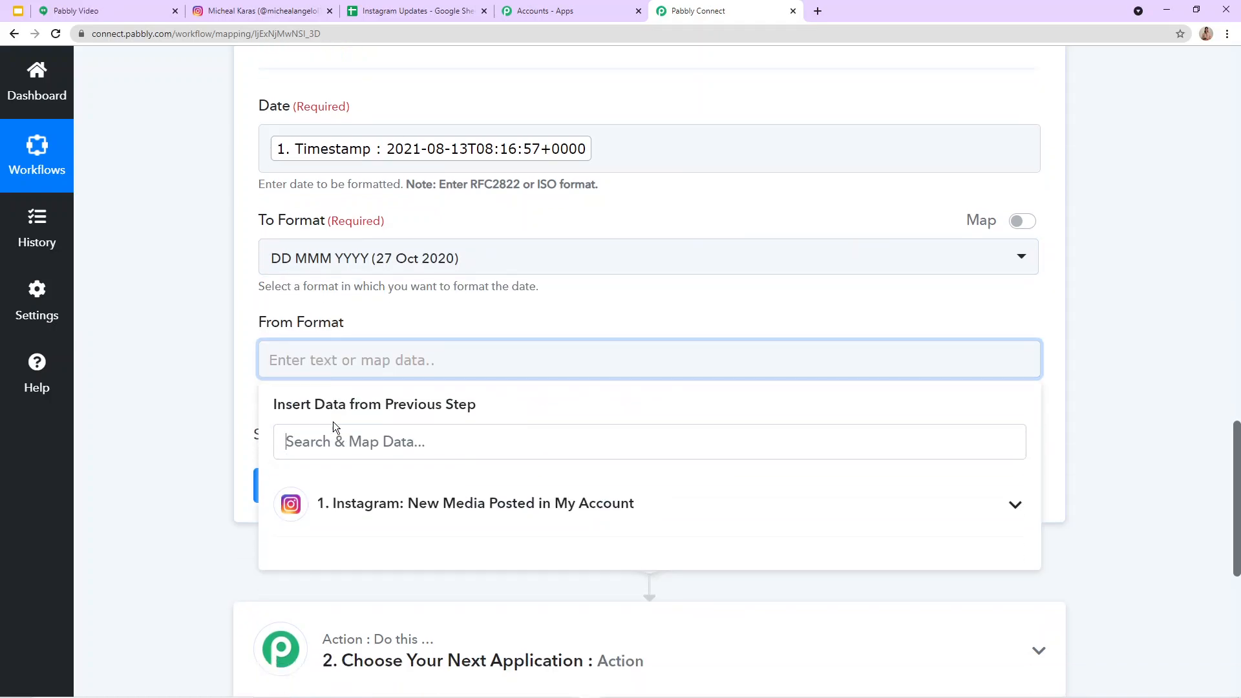
click(327, 430)
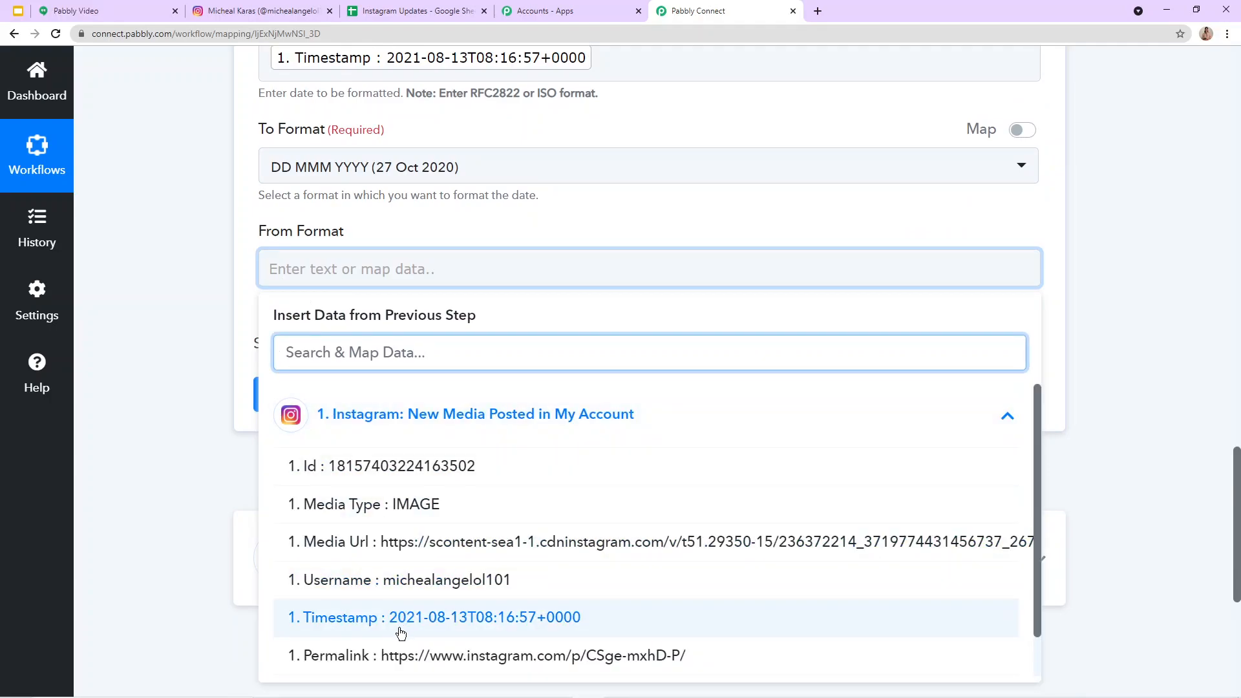
click(426, 619)
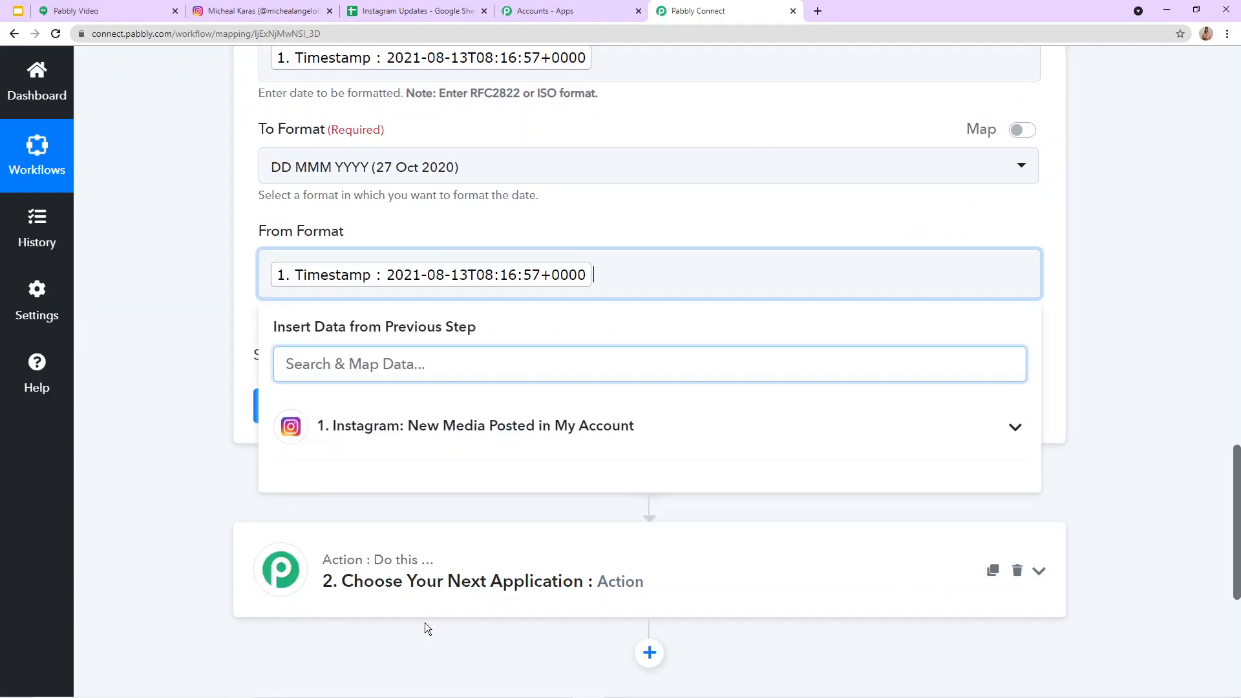
click(625, 187)
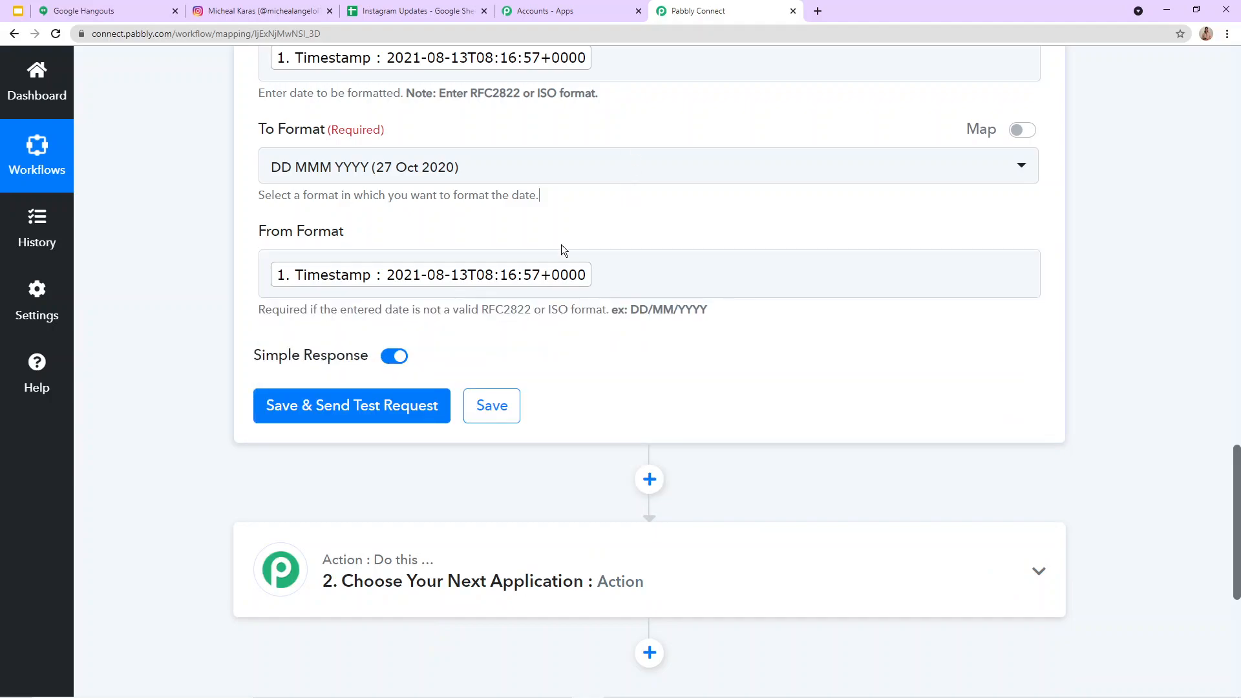
Step: Save the date formatter action and send a test request to check the formatted date
click(290, 413)
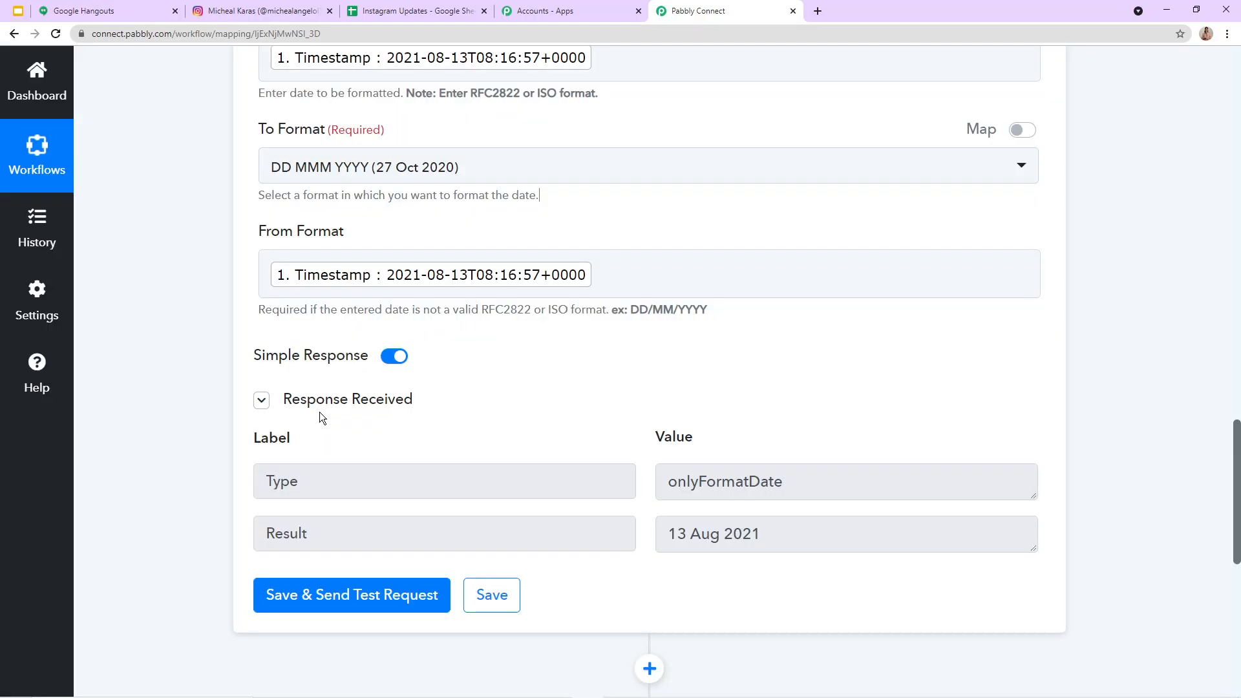
drag(669, 535, 987, 463)
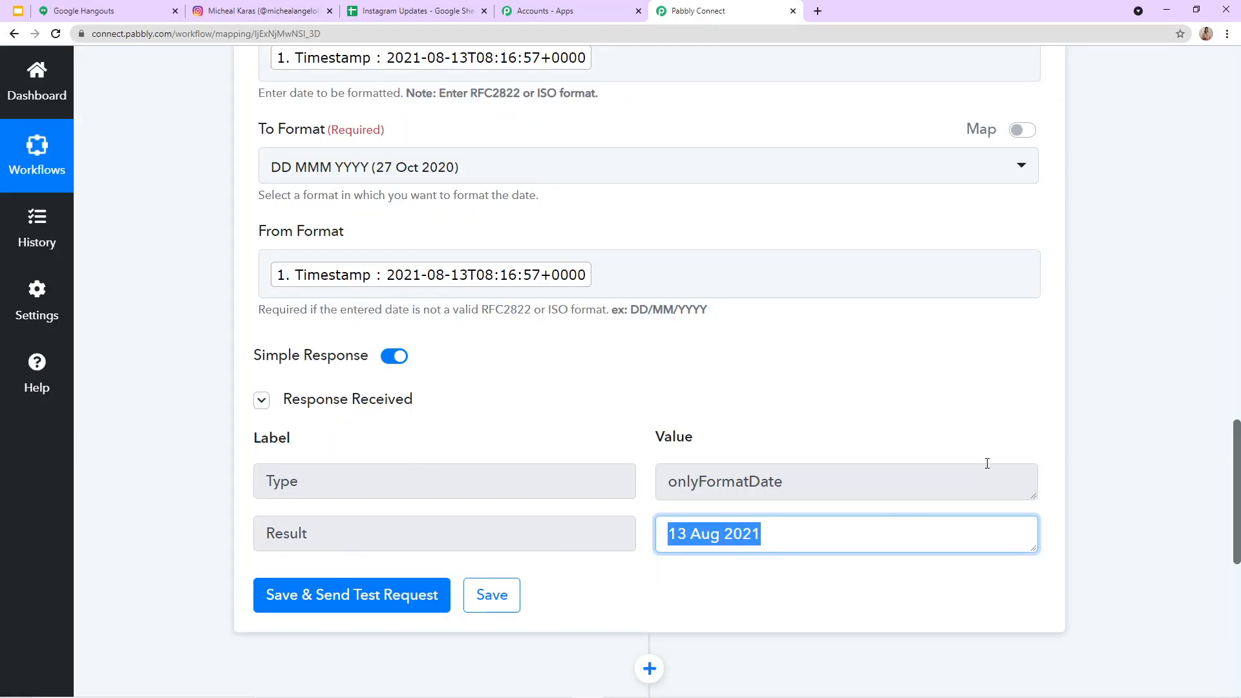
click(794, 420)
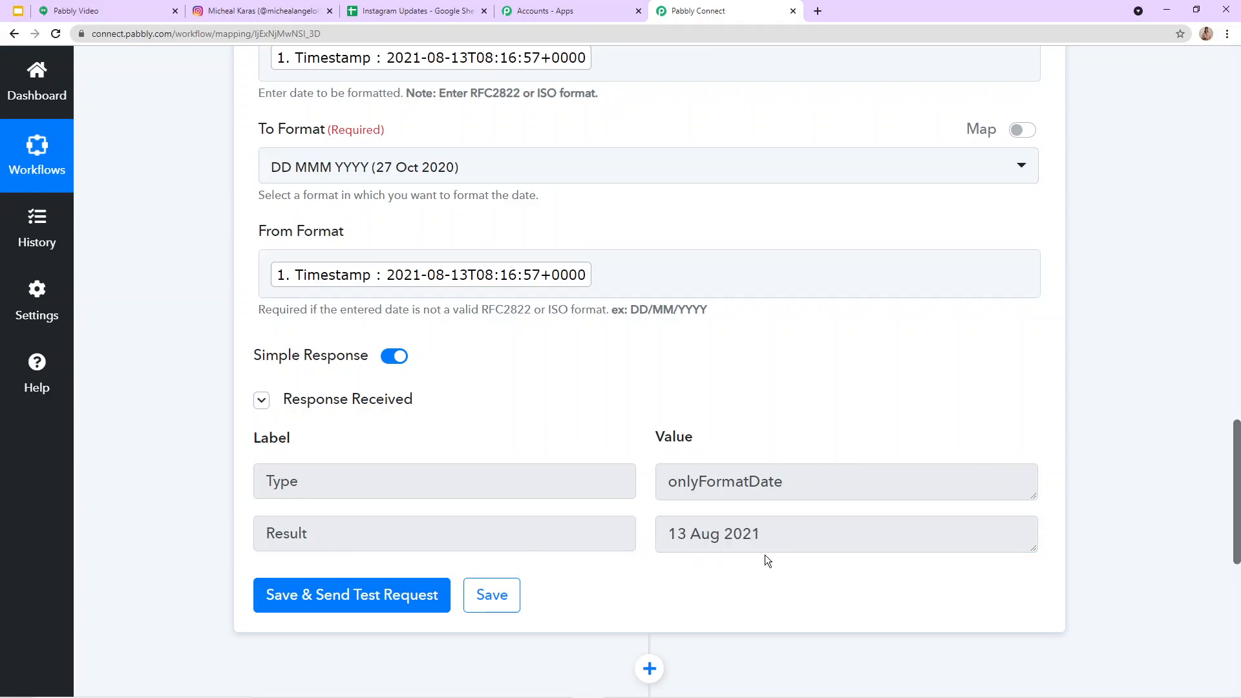
Step: Choose Google Sheets as the app for the action after the date formatter
scroll(672, 568, down, 4)
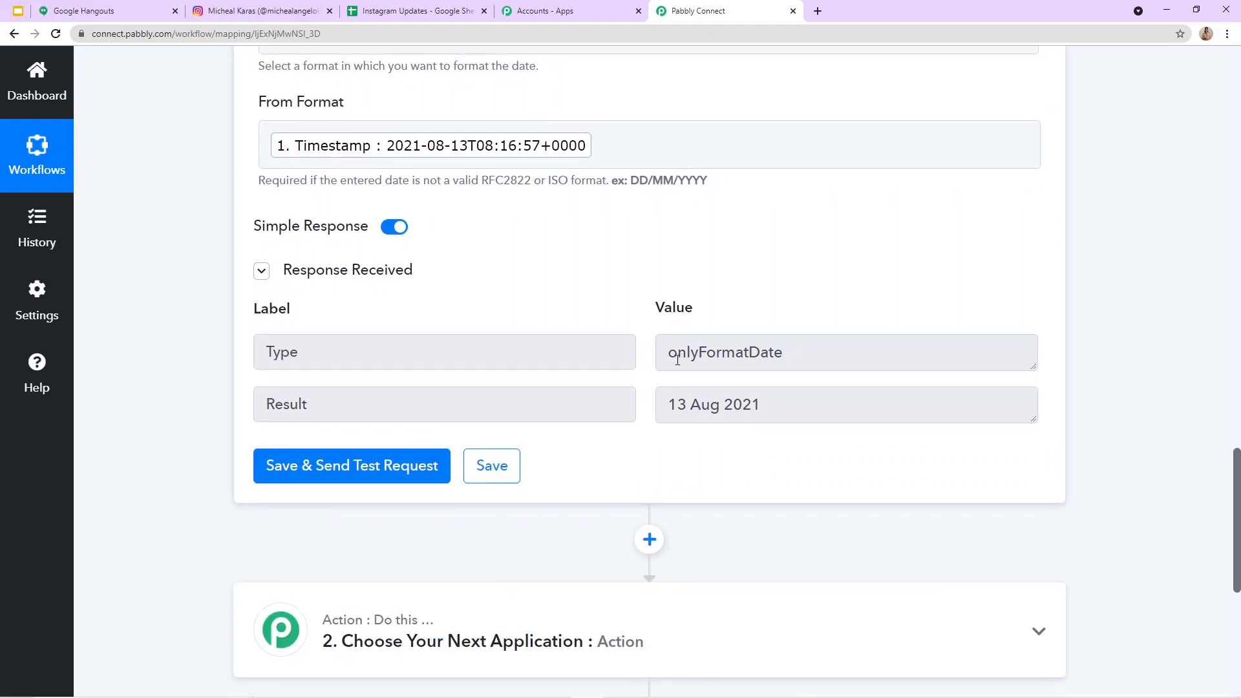
scroll(549, 397, down, 2)
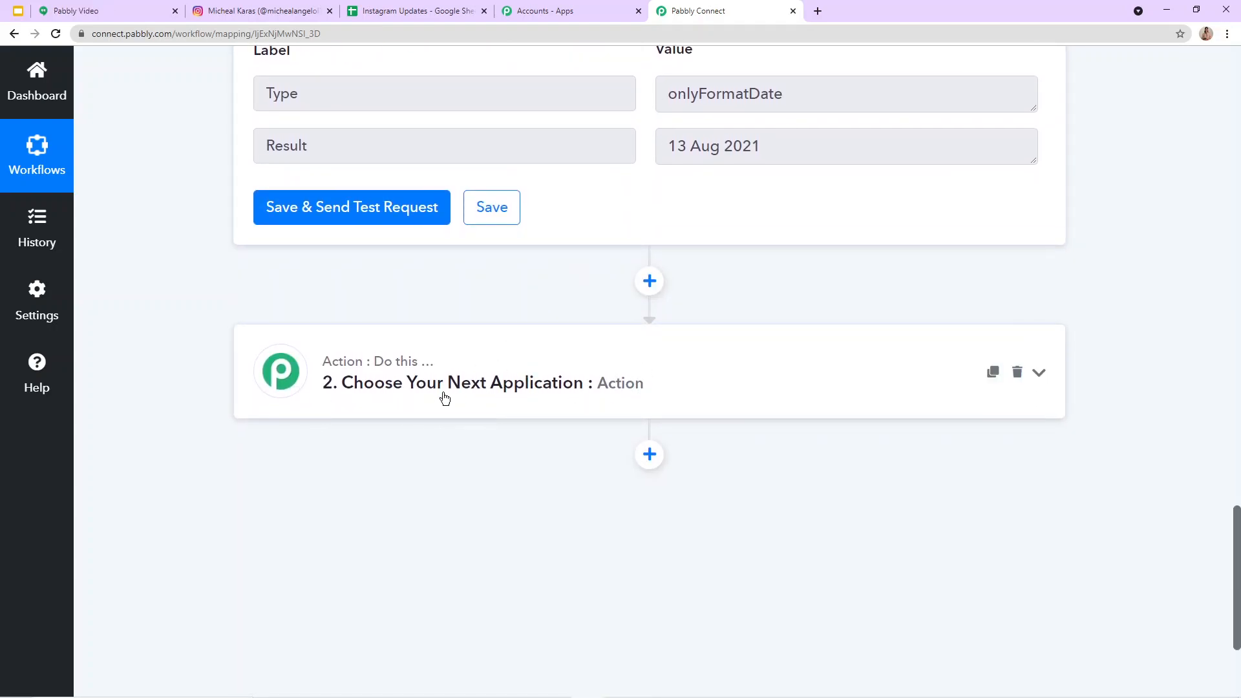
click(382, 384)
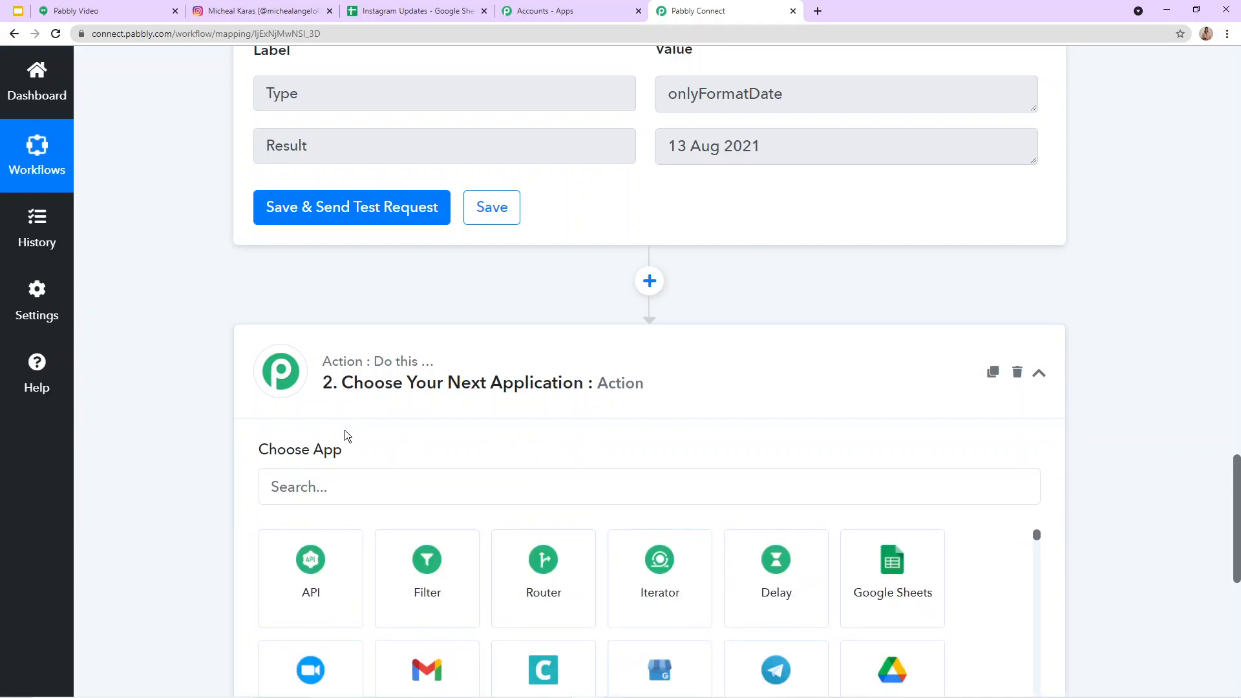
scroll(860, 555, down, 2)
scroll(884, 554, up, 2)
click(883, 552)
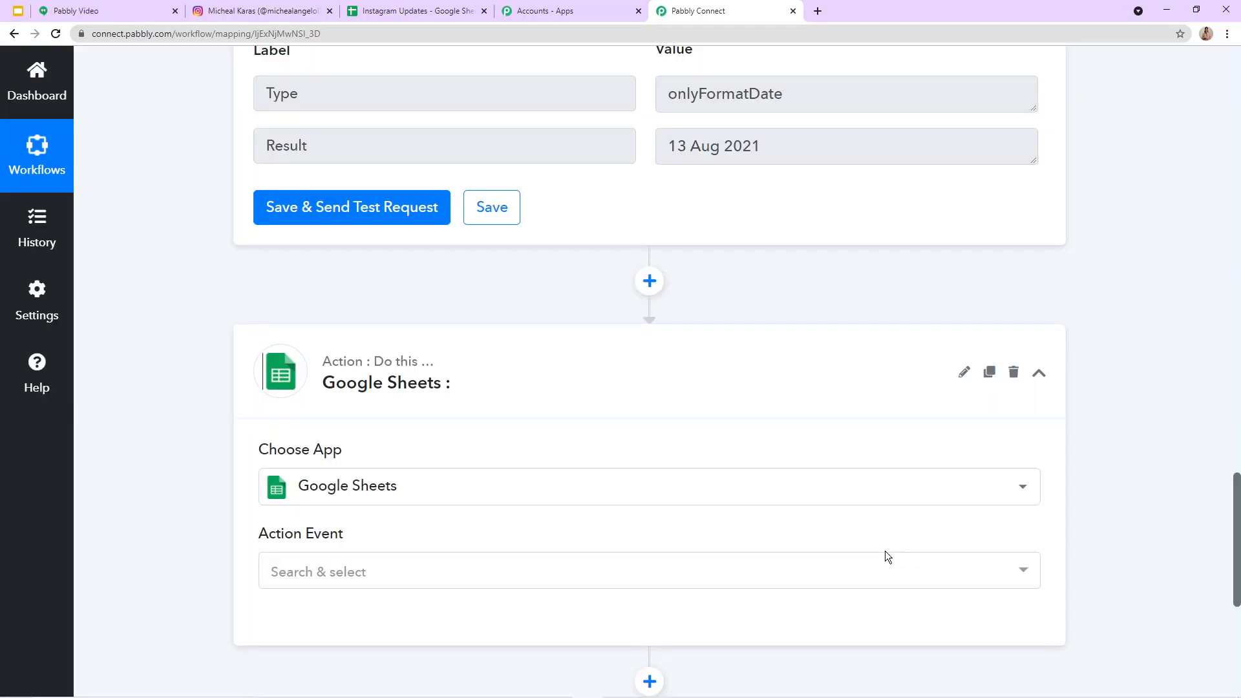
Step: Set the Google Sheets action event to Add New Row
scroll(385, 491, down, 4)
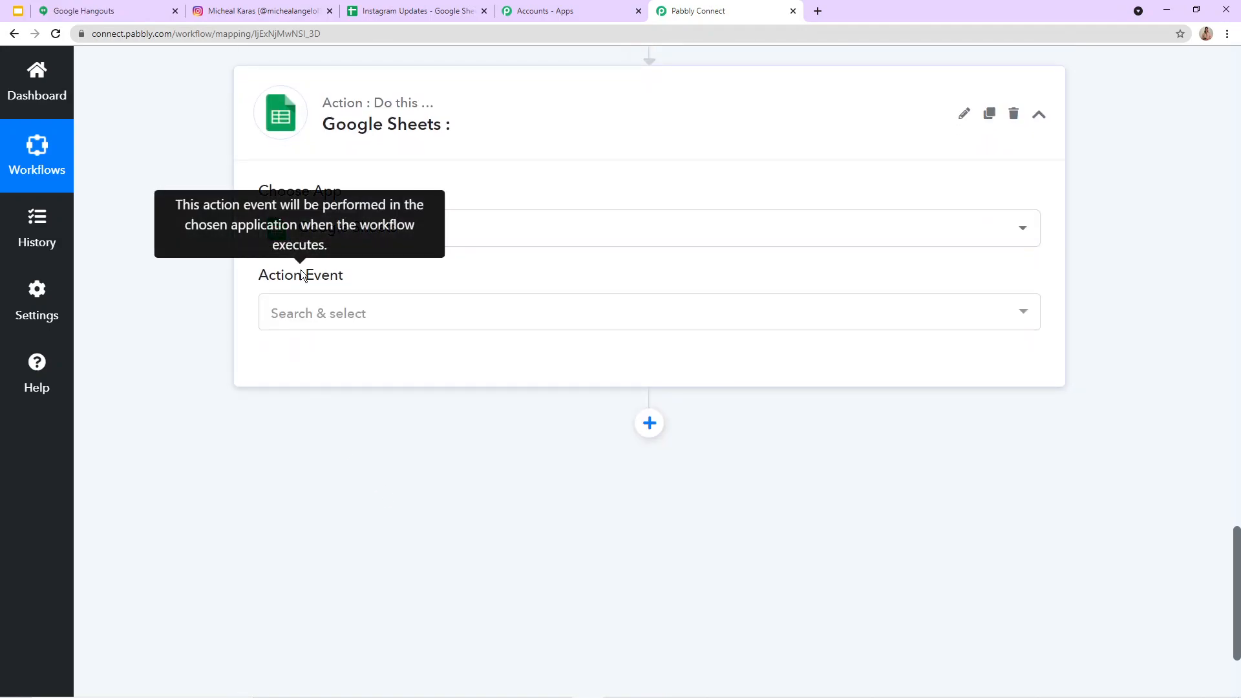
click(302, 307)
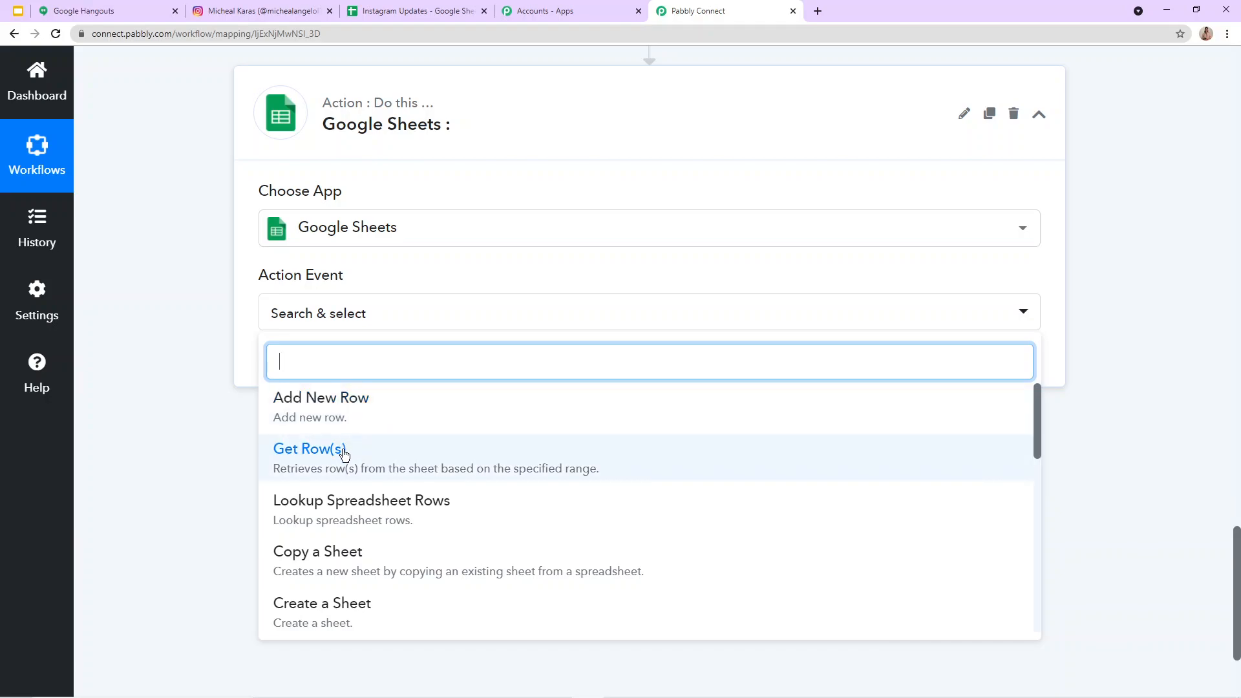
scroll(340, 549, down, 5)
scroll(347, 559, up, 5)
scroll(348, 559, up, 3)
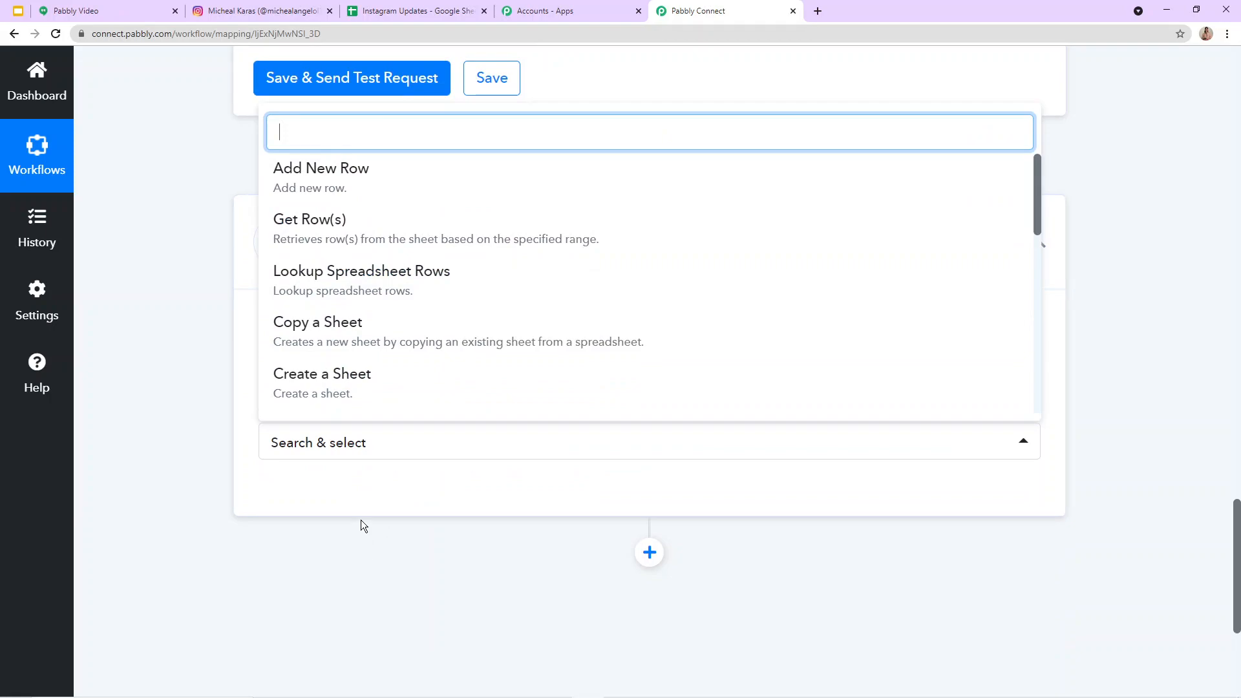
click(310, 189)
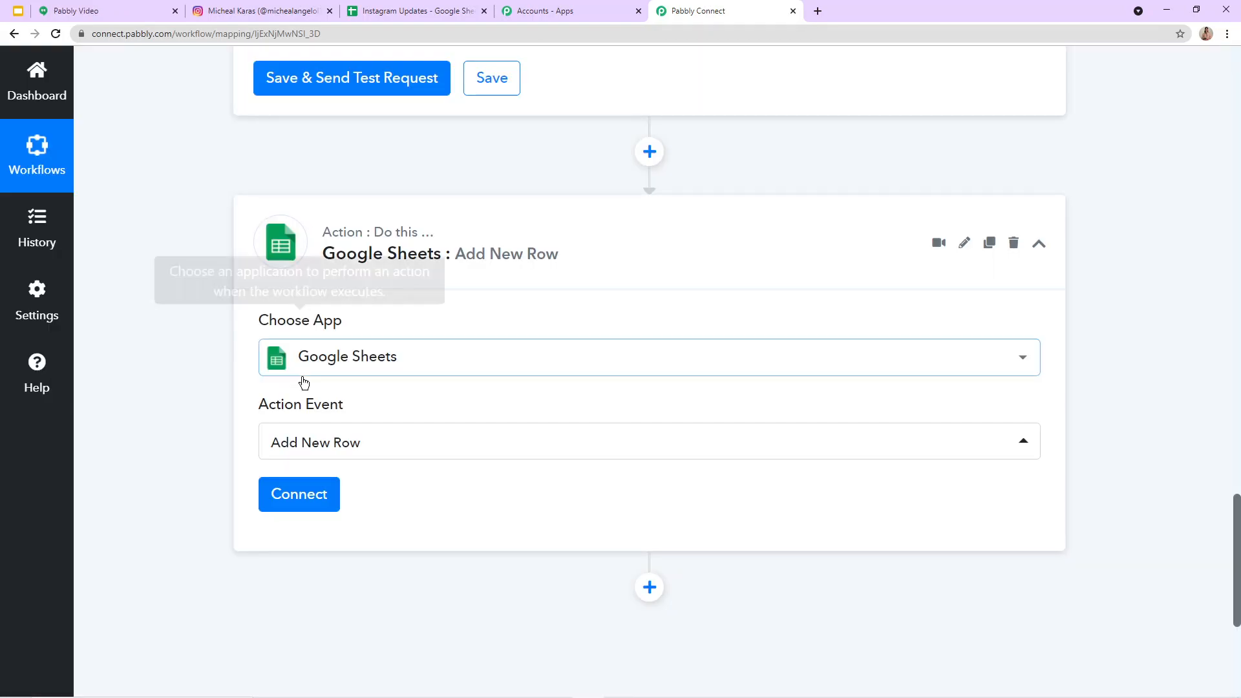
Step: Add a new Google Sheets connection to the Add New Row action and authorize it with the first listed Google account
click(299, 498)
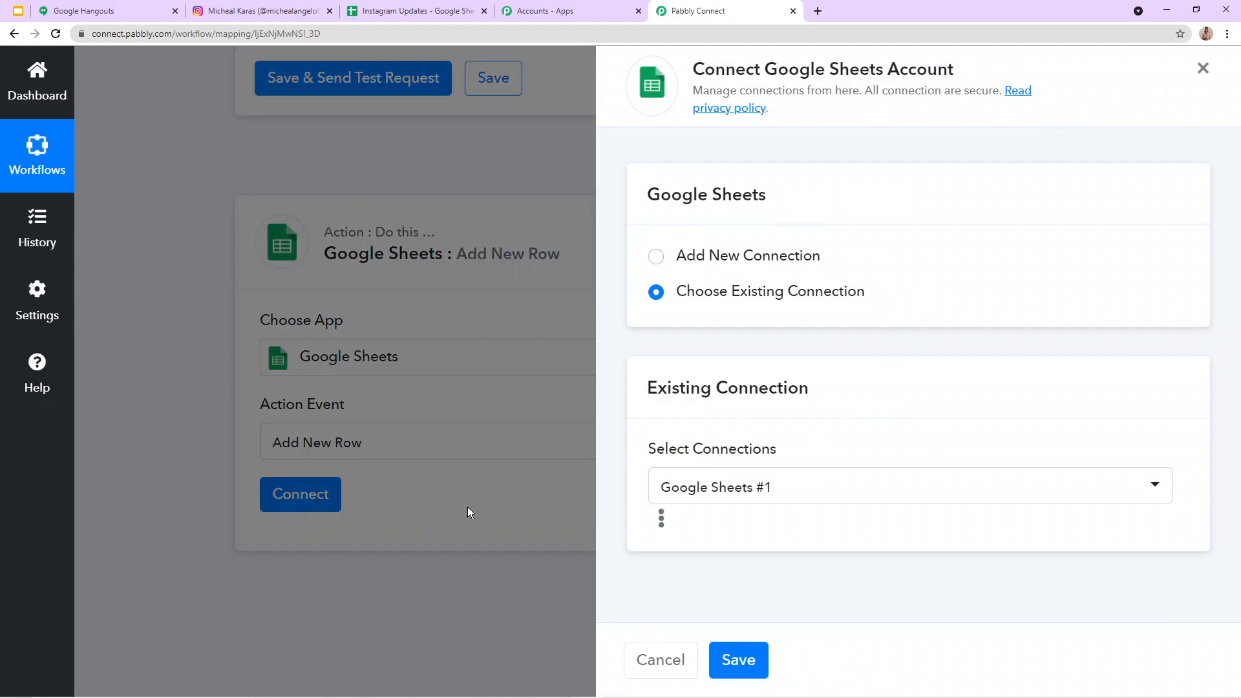
click(654, 265)
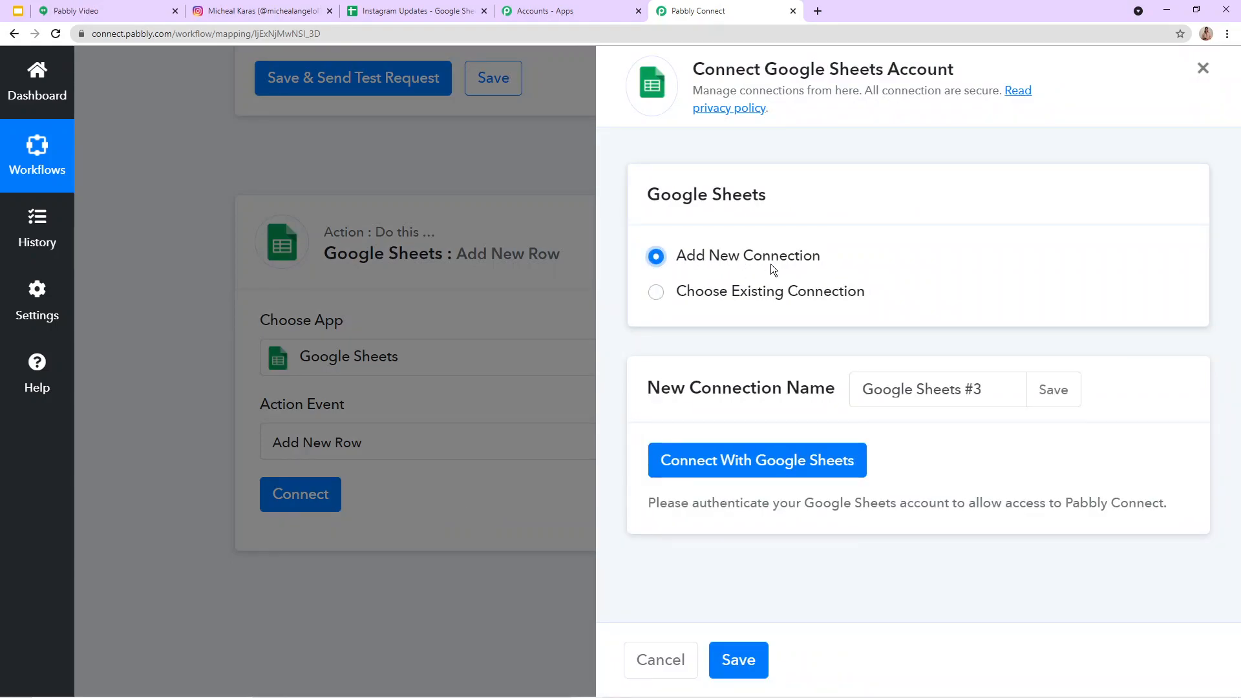
click(742, 460)
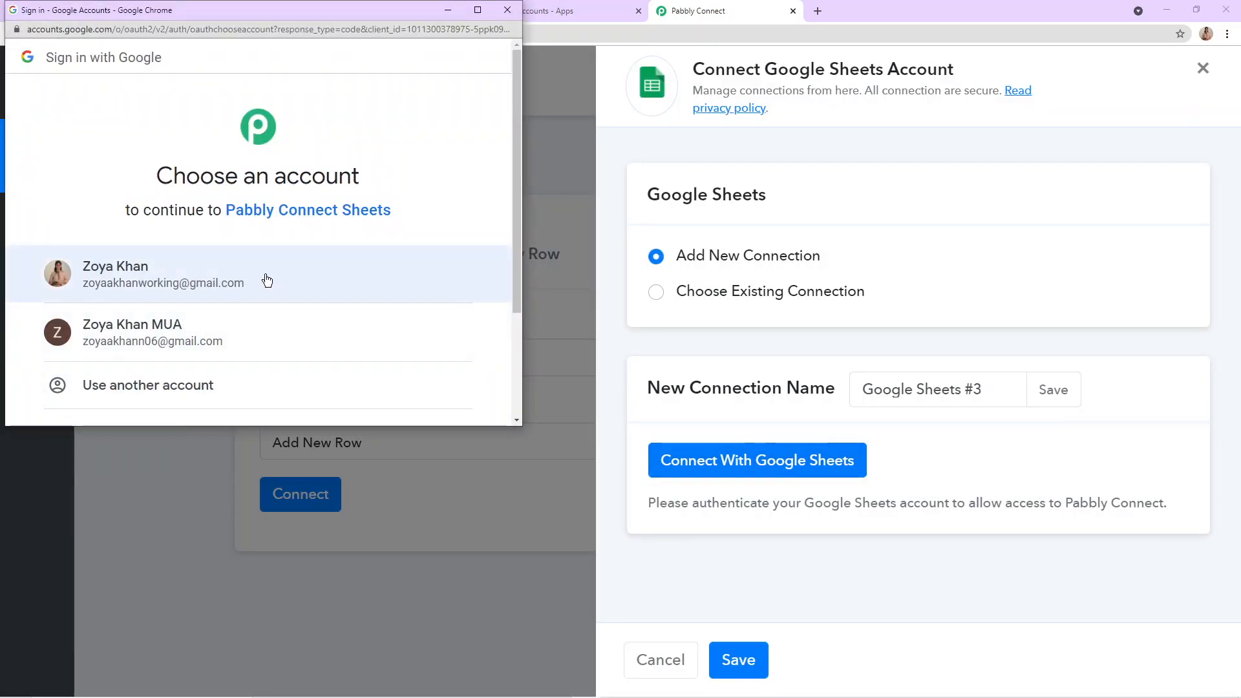
click(251, 280)
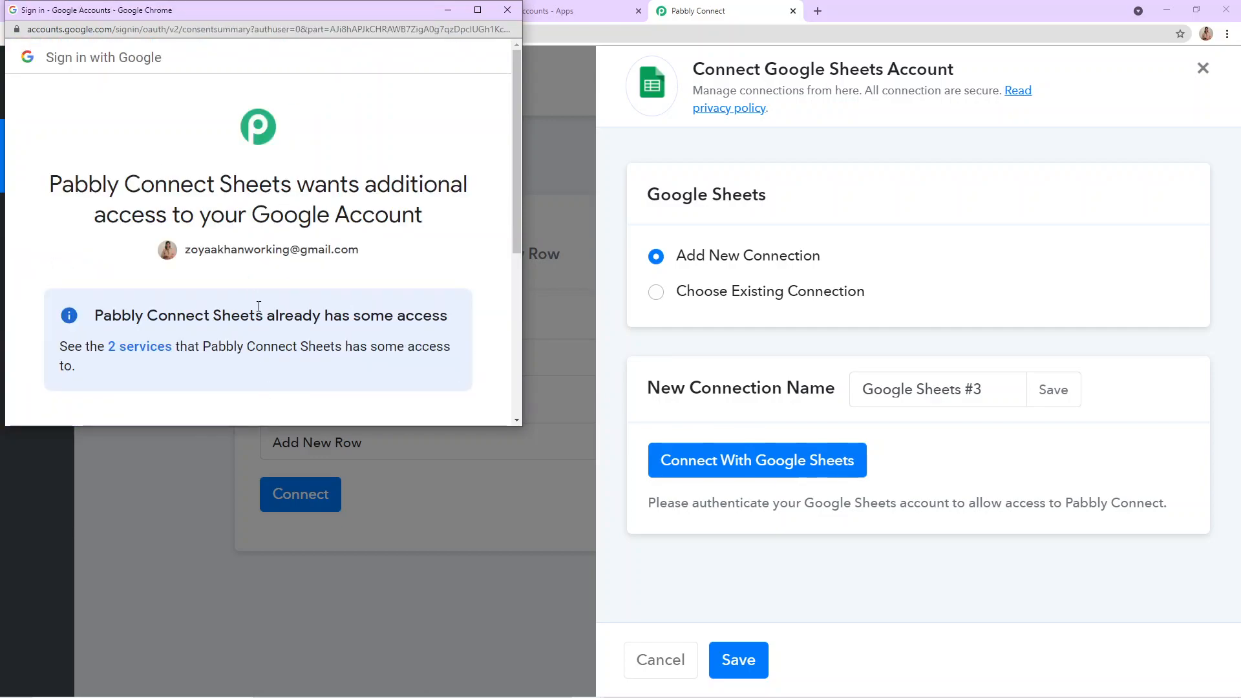
scroll(349, 317, down, 5)
click(356, 301)
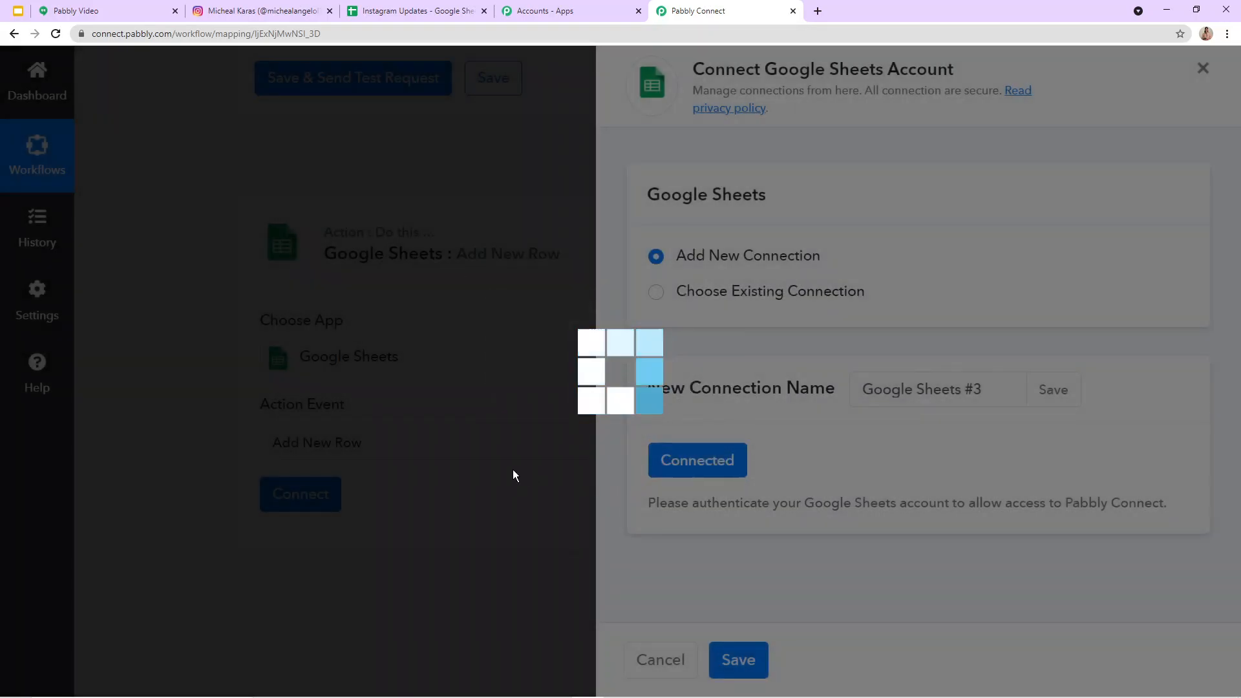
Step: Open the list of available spreadsheets in the Google Sheets action and look through its entries
scroll(510, 472, down, 2)
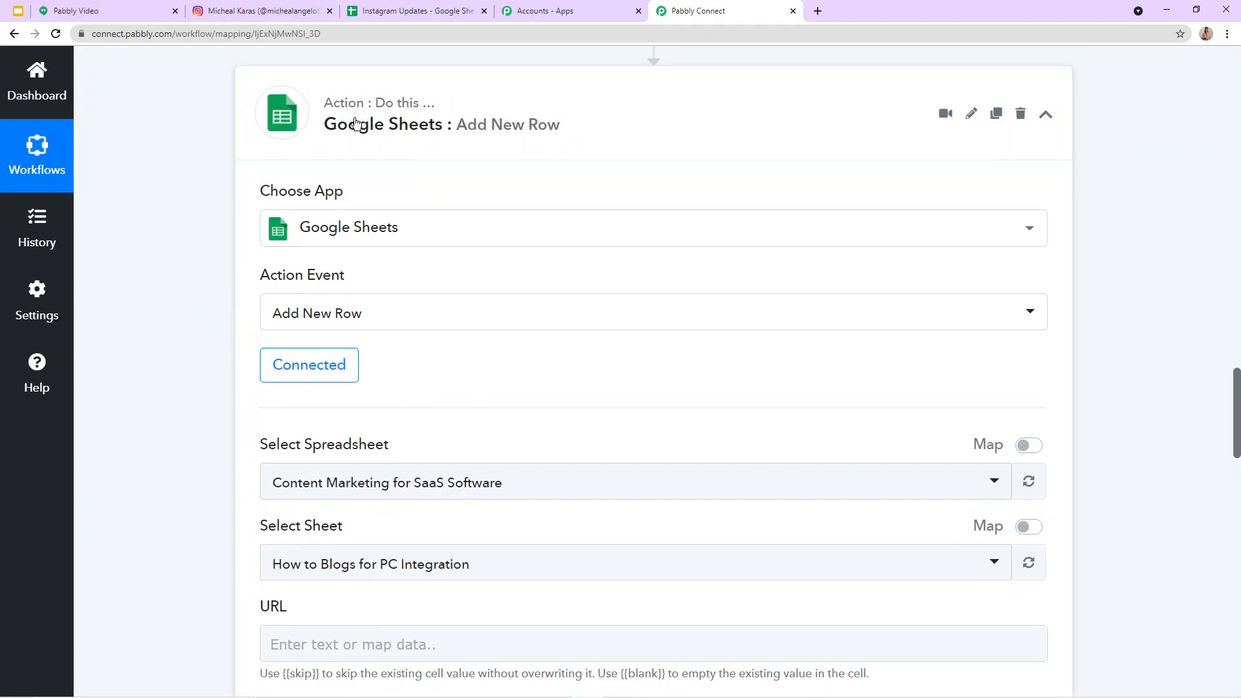
key(ctrl+l)
scroll(327, 172, down, 4)
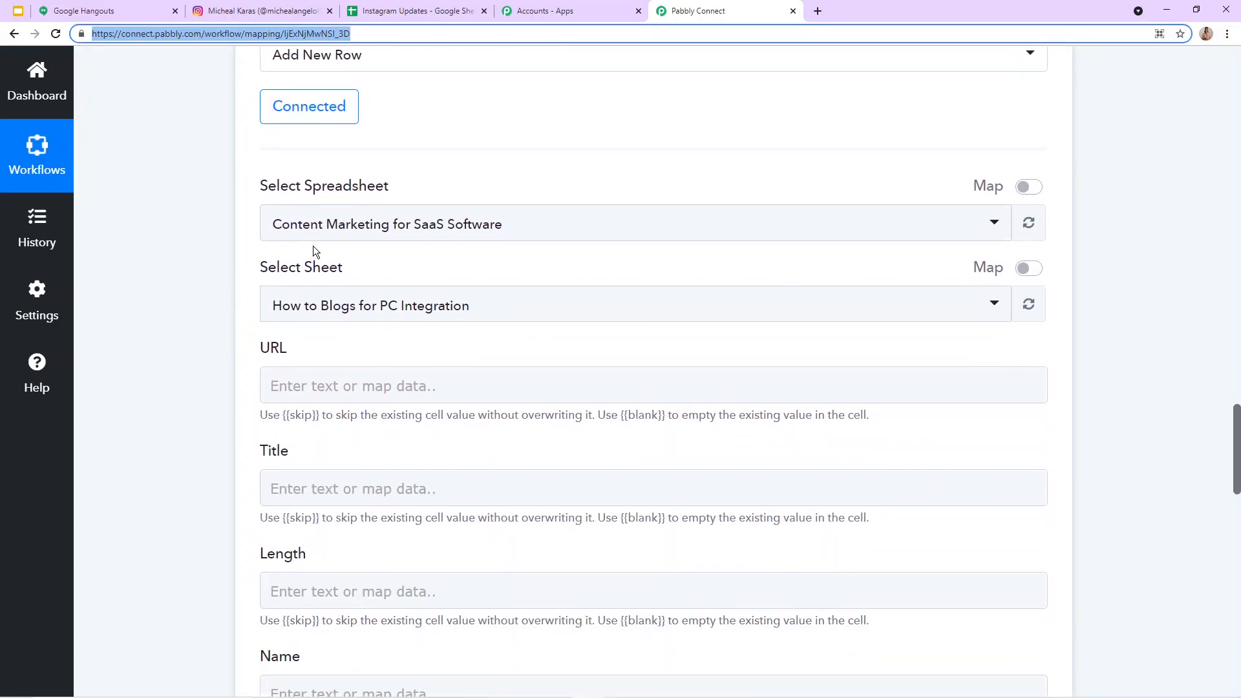
click(316, 221)
scroll(338, 478, down, 3)
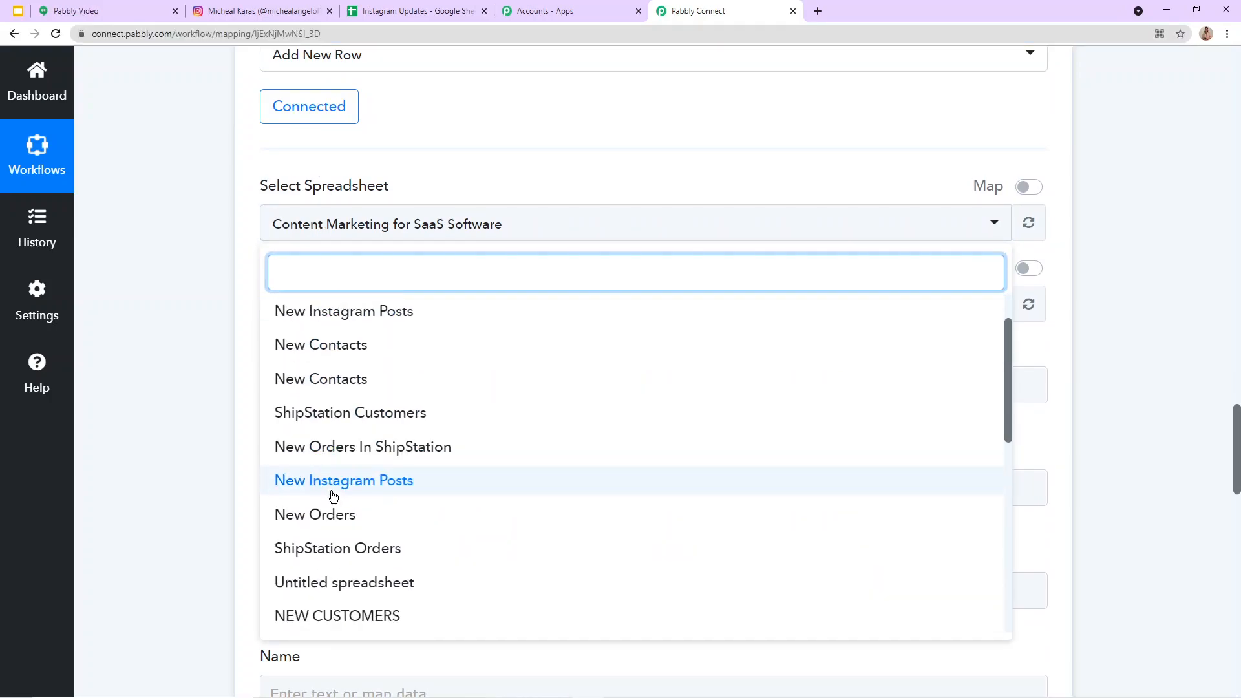
scroll(406, 514, up, 3)
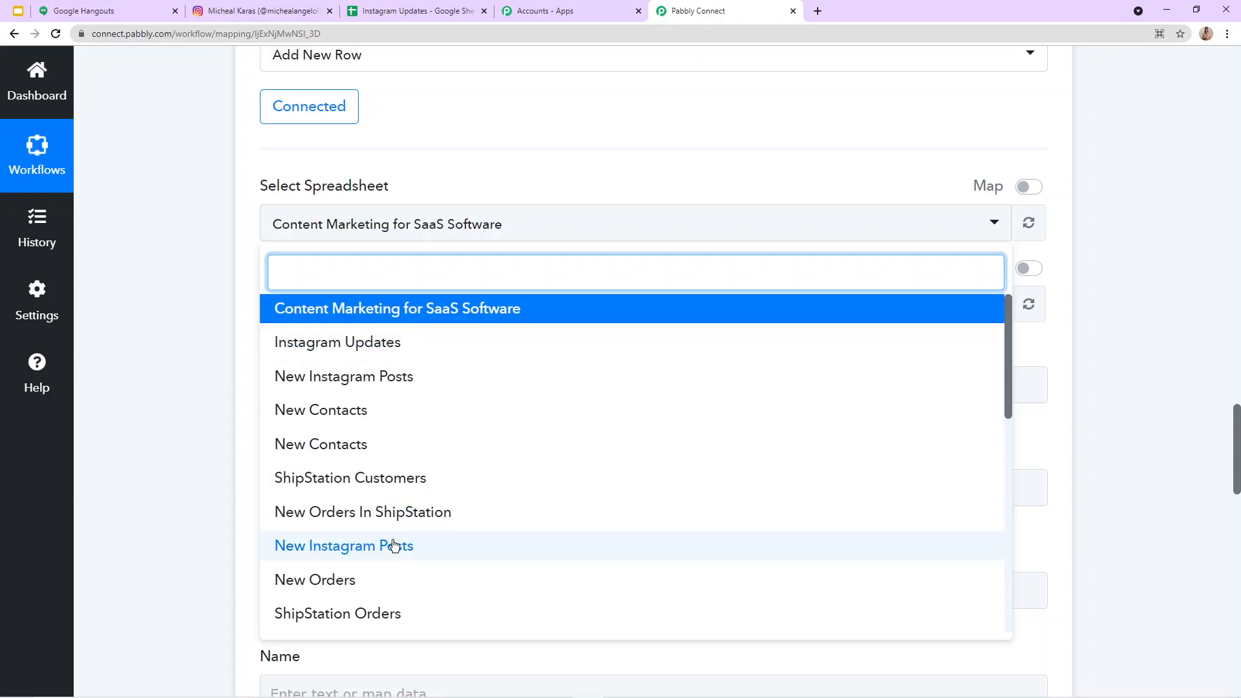
Step: Switch to the Google Sheets tab, return to the spreadsheet overview and open the New Instagram Posts spreadsheet
click(415, 10)
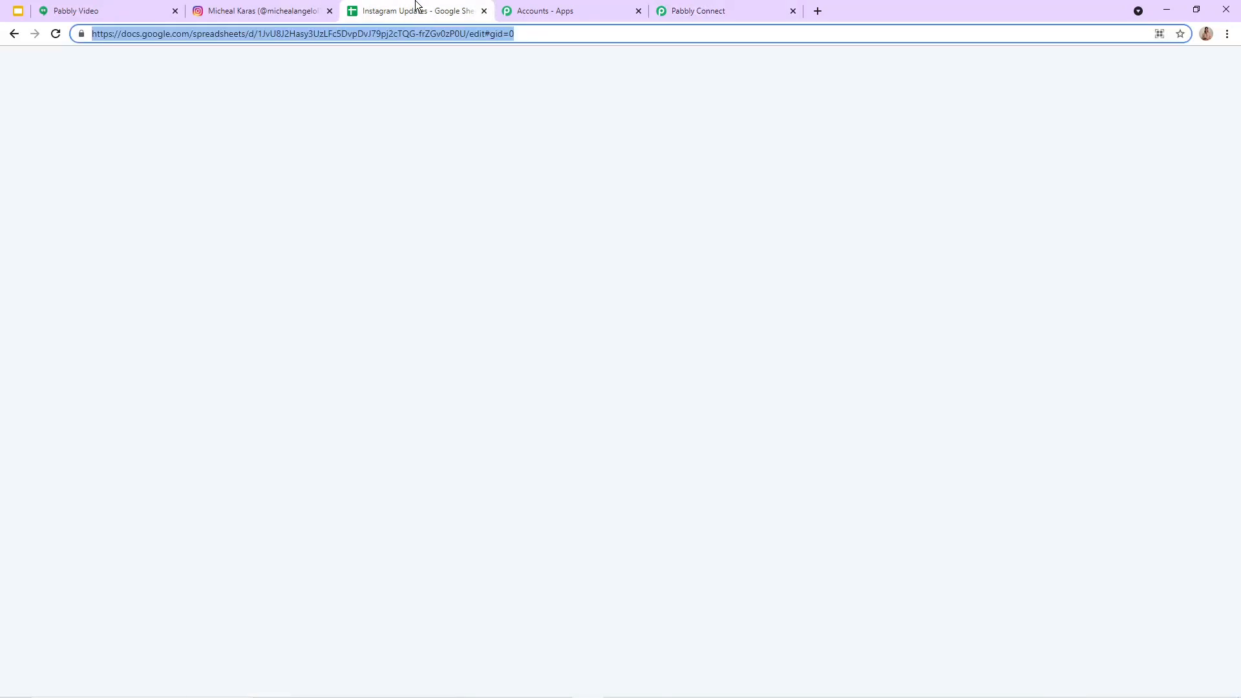
click(14, 33)
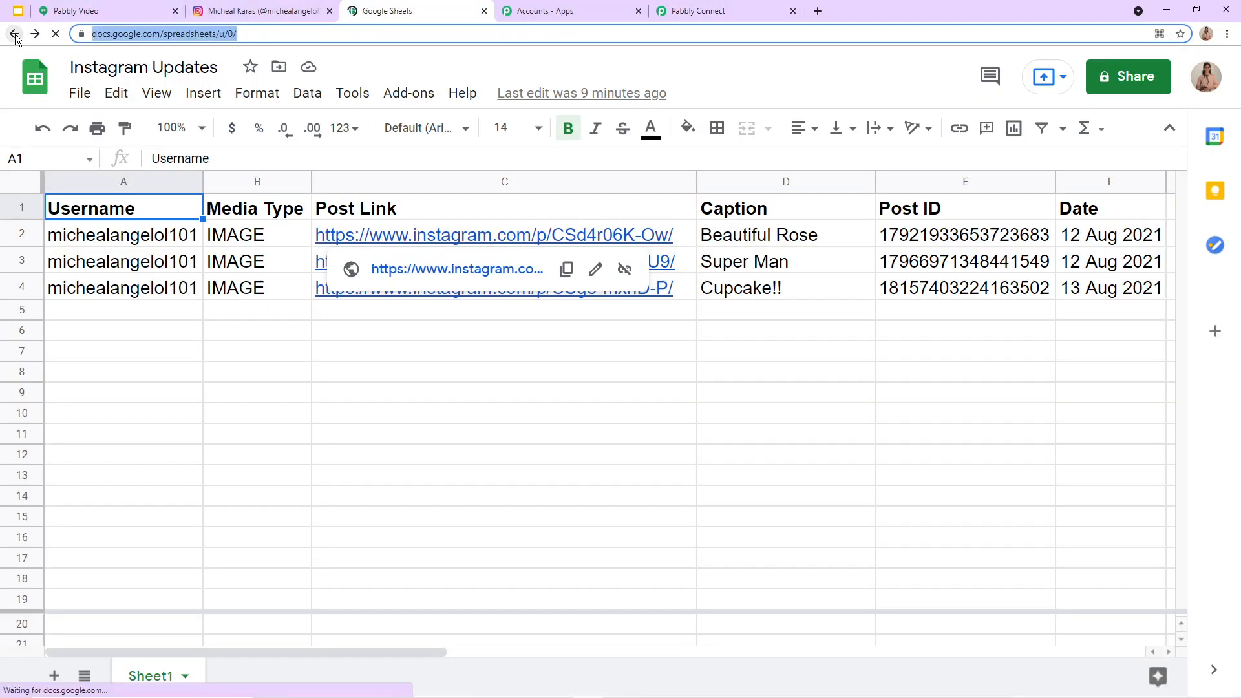
scroll(188, 221, down, 2)
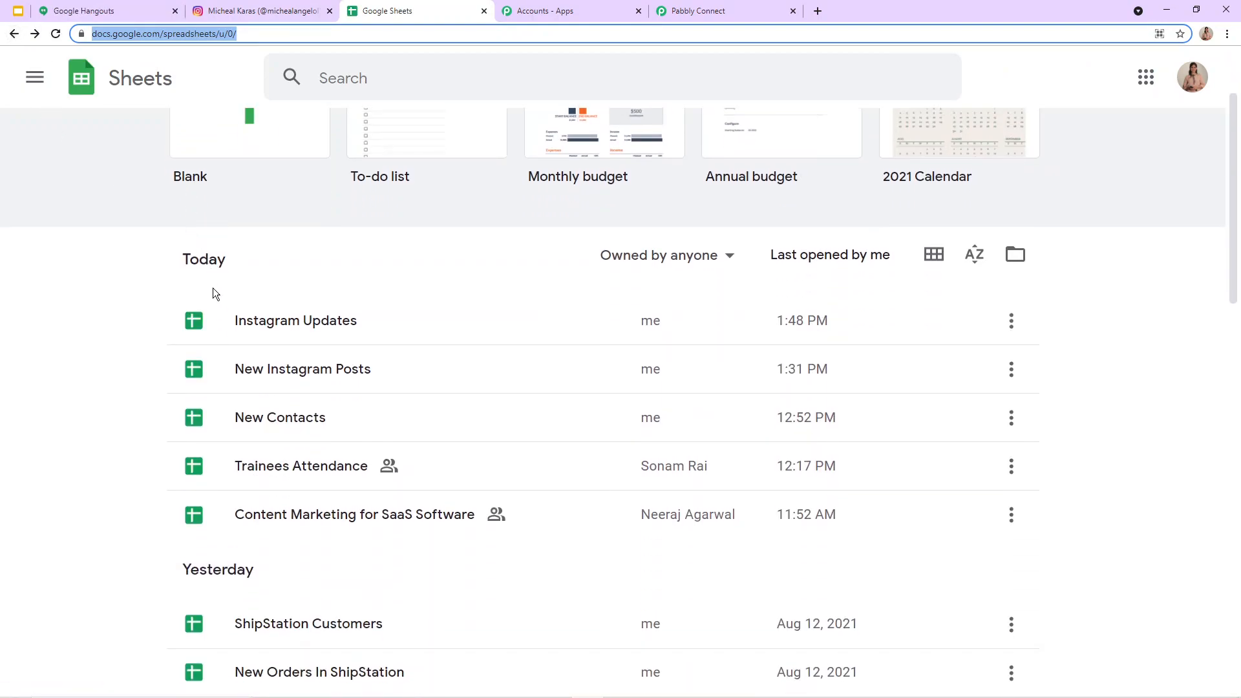
click(360, 370)
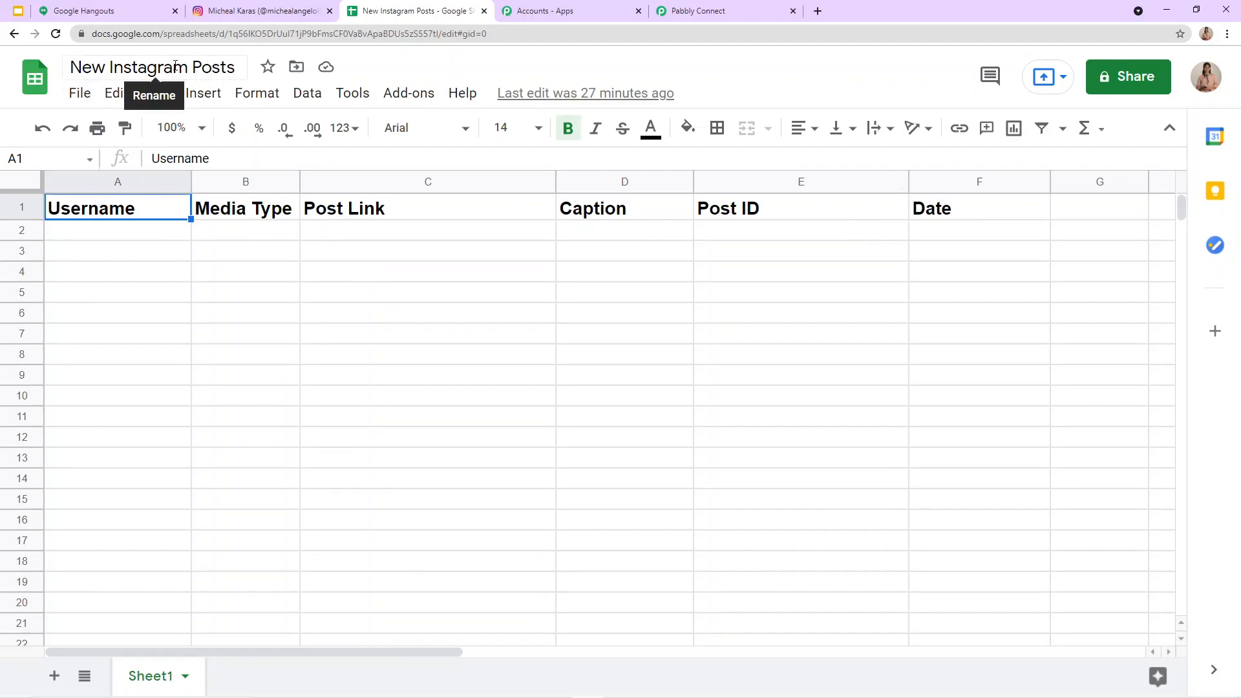
Step: Back in the Pabbly Connect workflow, choose New Instagram Posts as the spreadsheet for the Add New Row action
click(690, 11)
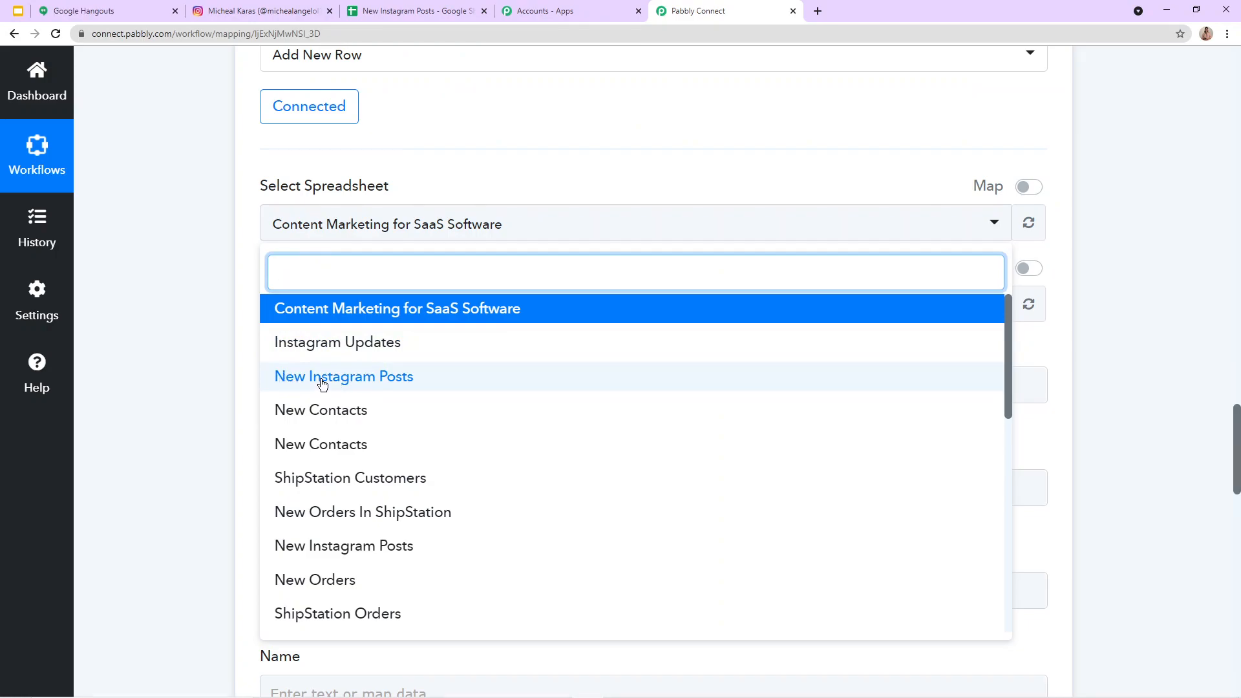
click(322, 382)
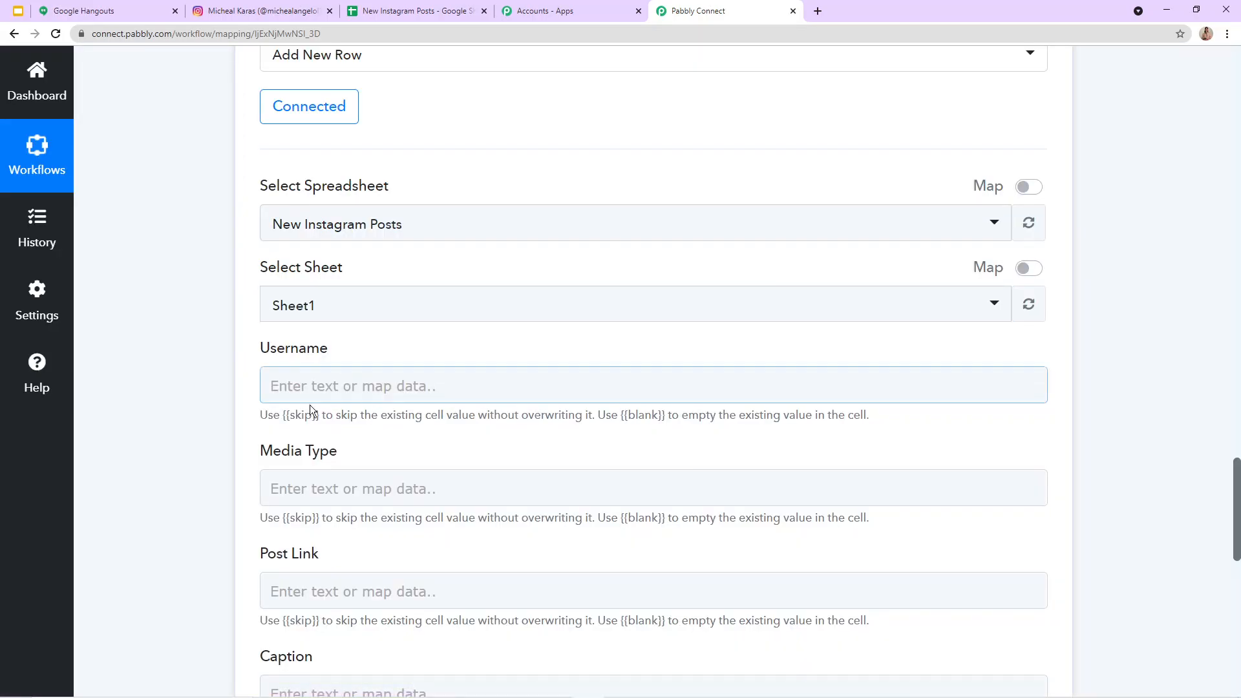
scroll(320, 479, down, 10)
scroll(315, 469, up, 4)
scroll(320, 268, up, 4)
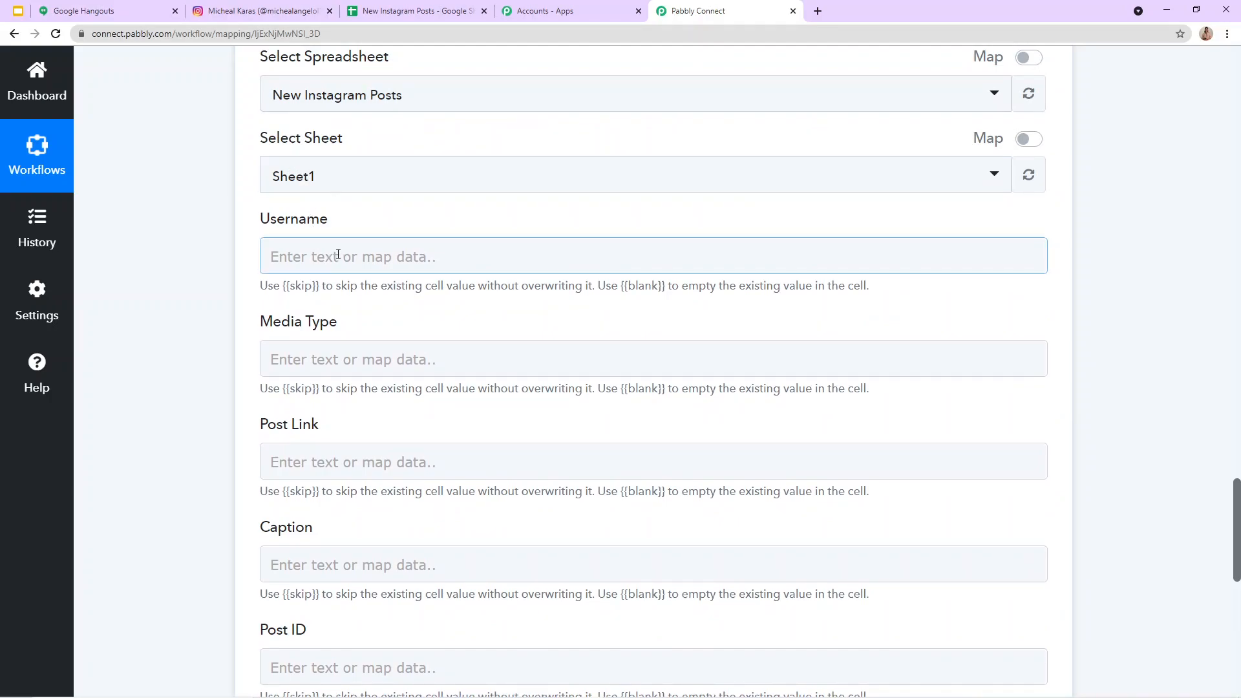
Step: Collapse the Date/Time Formatter action and review the Instagram trigger's received response fields
click(323, 261)
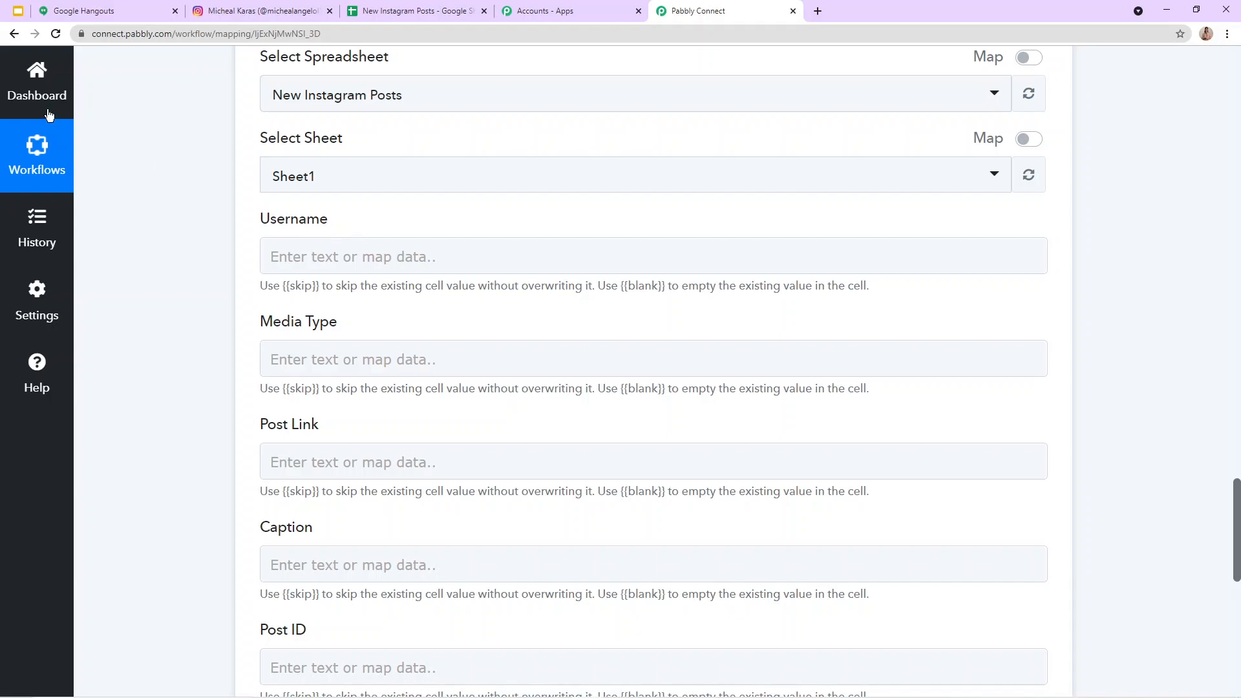
scroll(708, 202, up, 15)
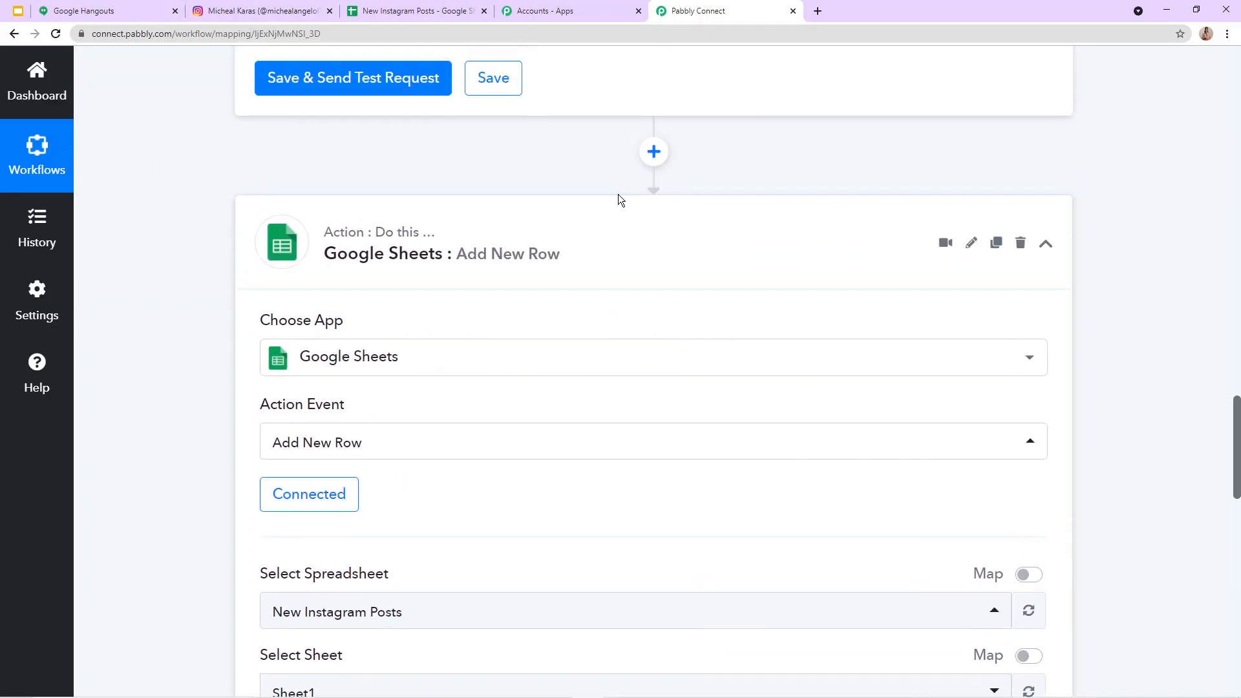
scroll(1050, 211, up, 8)
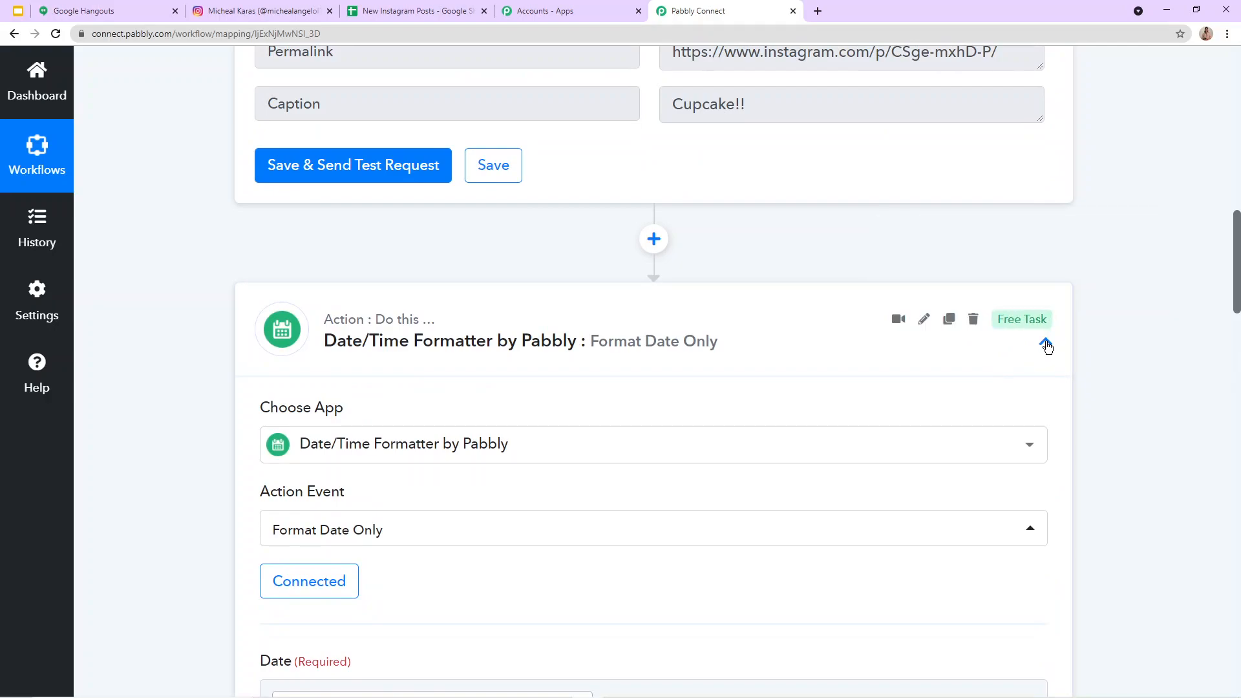
click(1046, 344)
scroll(743, 161, up, 4)
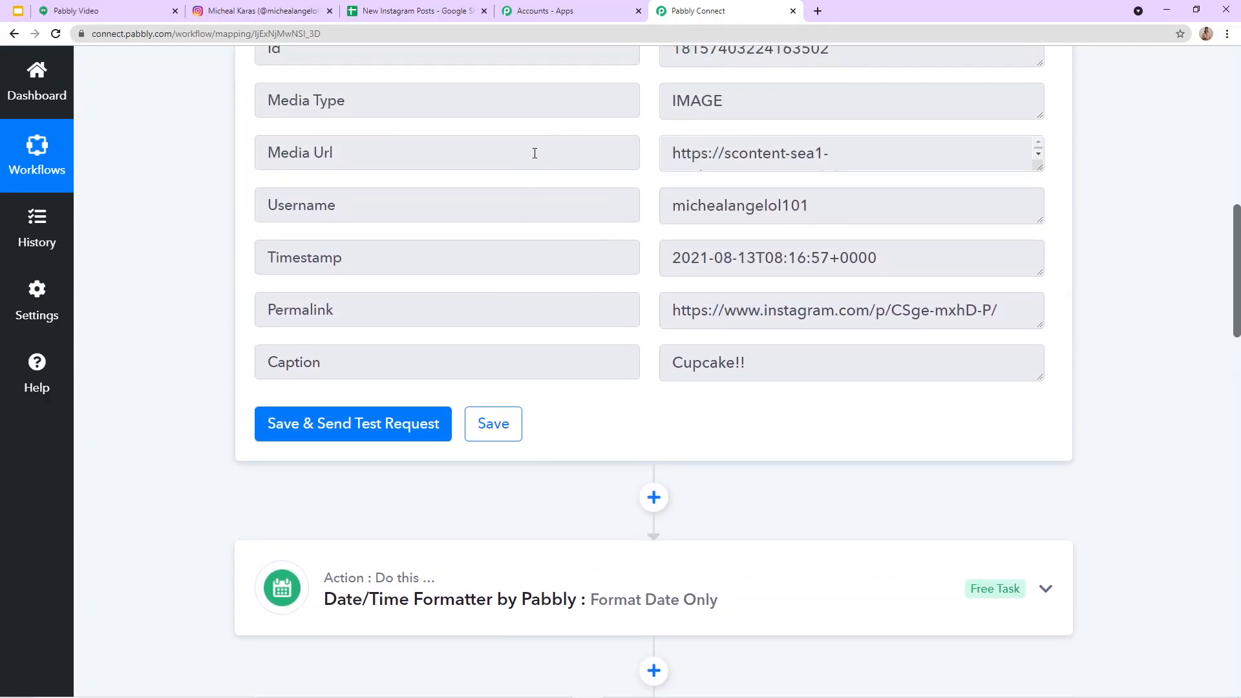
scroll(530, 158, down, 15)
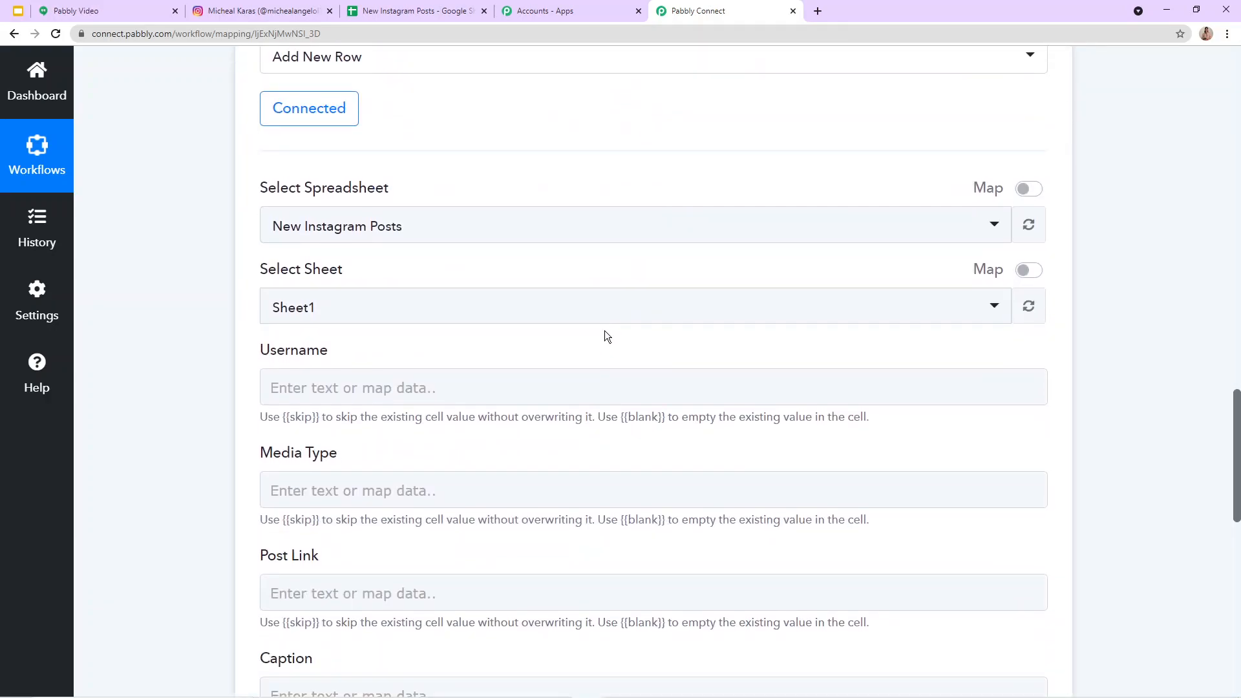
Step: Map the Instagram trigger's Username into the Username column field, checking it against the trigger response
scroll(607, 336, down, 2)
click(348, 262)
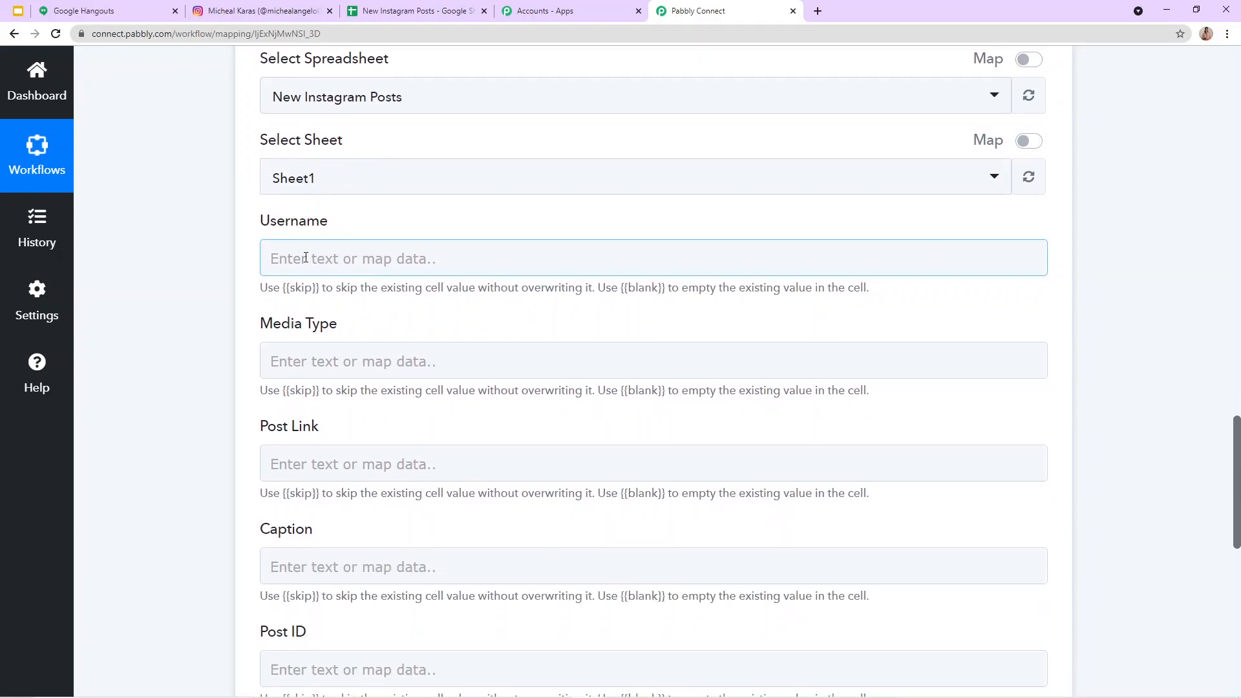
click(301, 258)
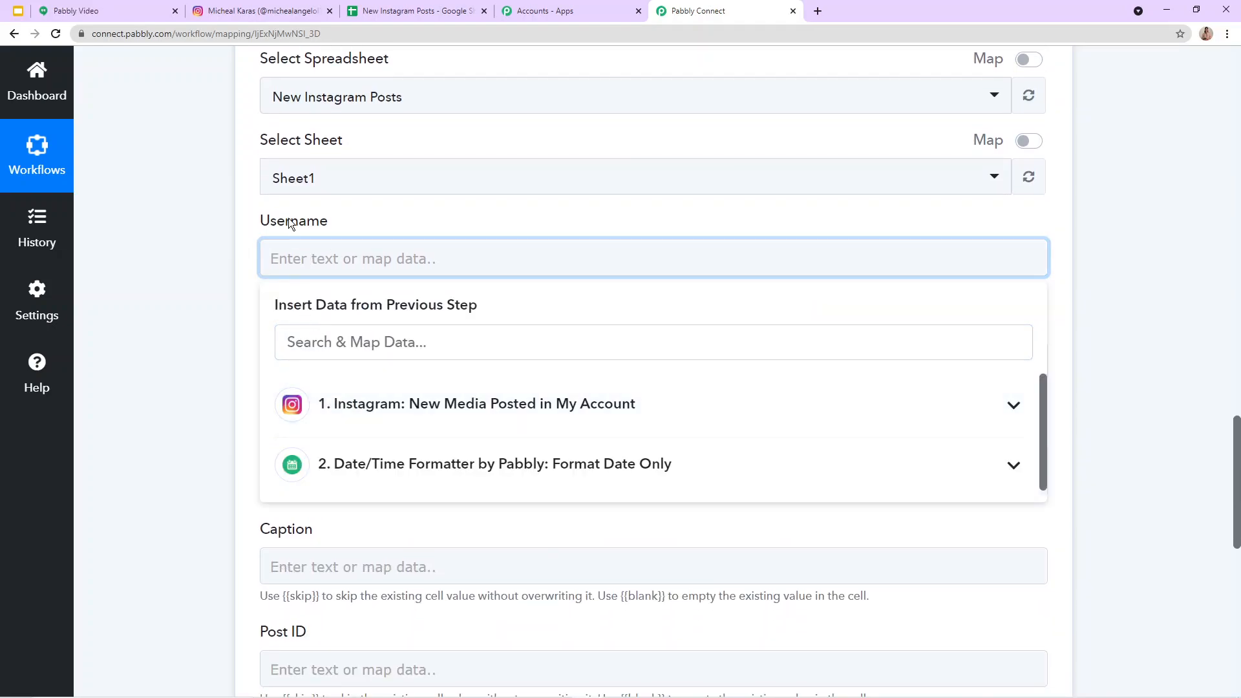
click(345, 386)
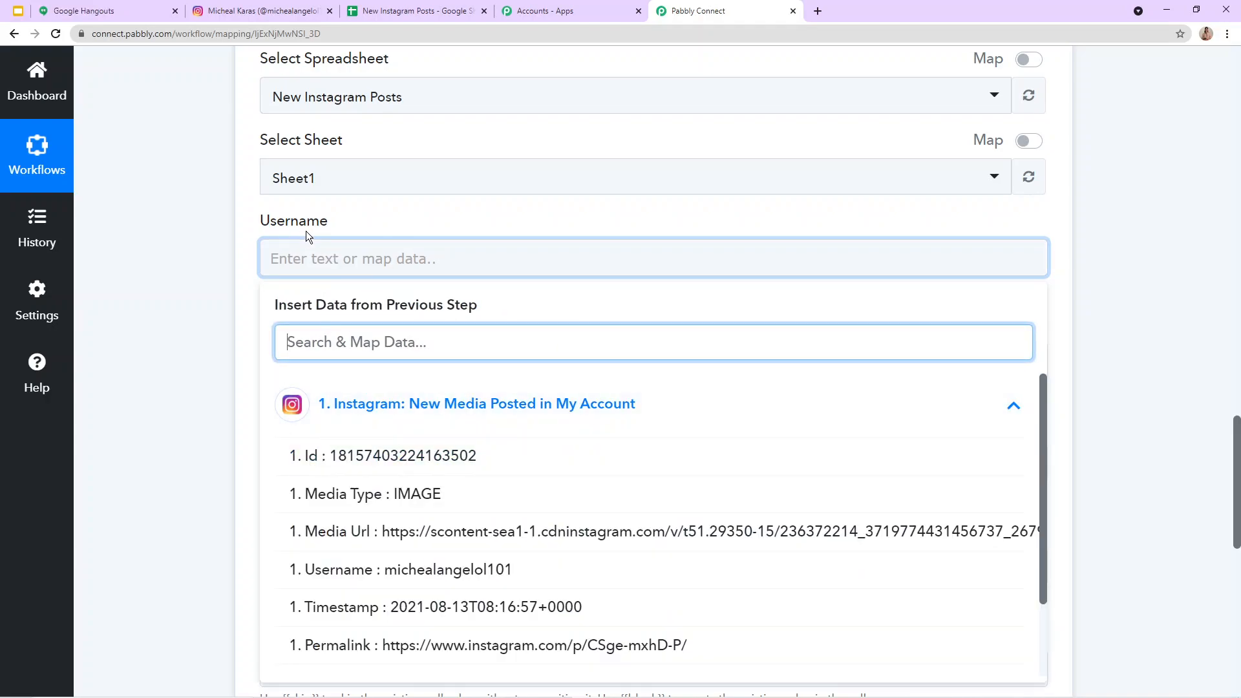
scroll(618, 279, up, 8)
scroll(619, 279, up, 9)
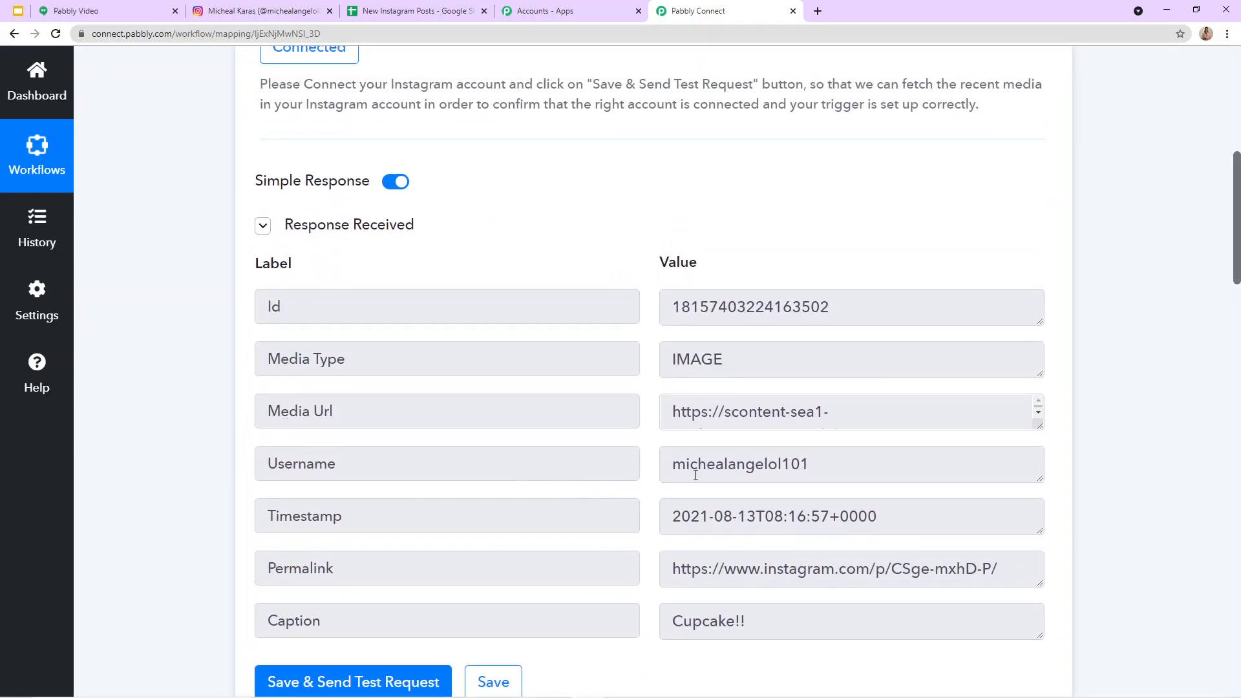
scroll(695, 475, down, 18)
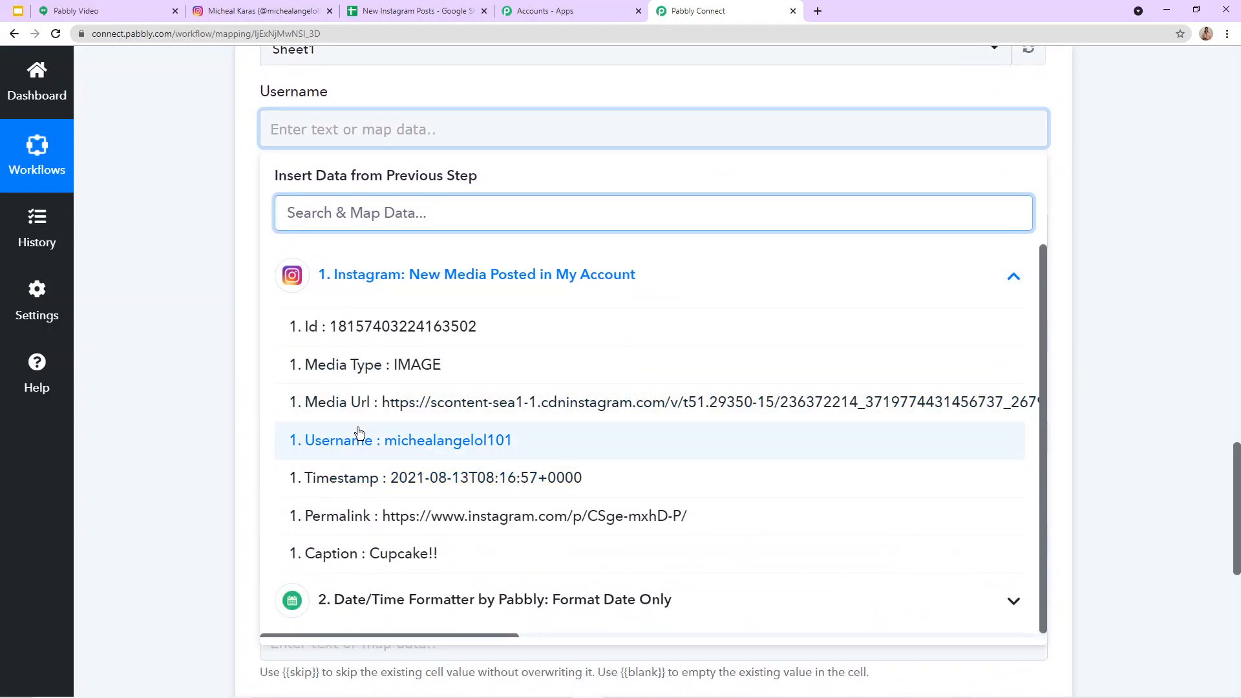
click(402, 453)
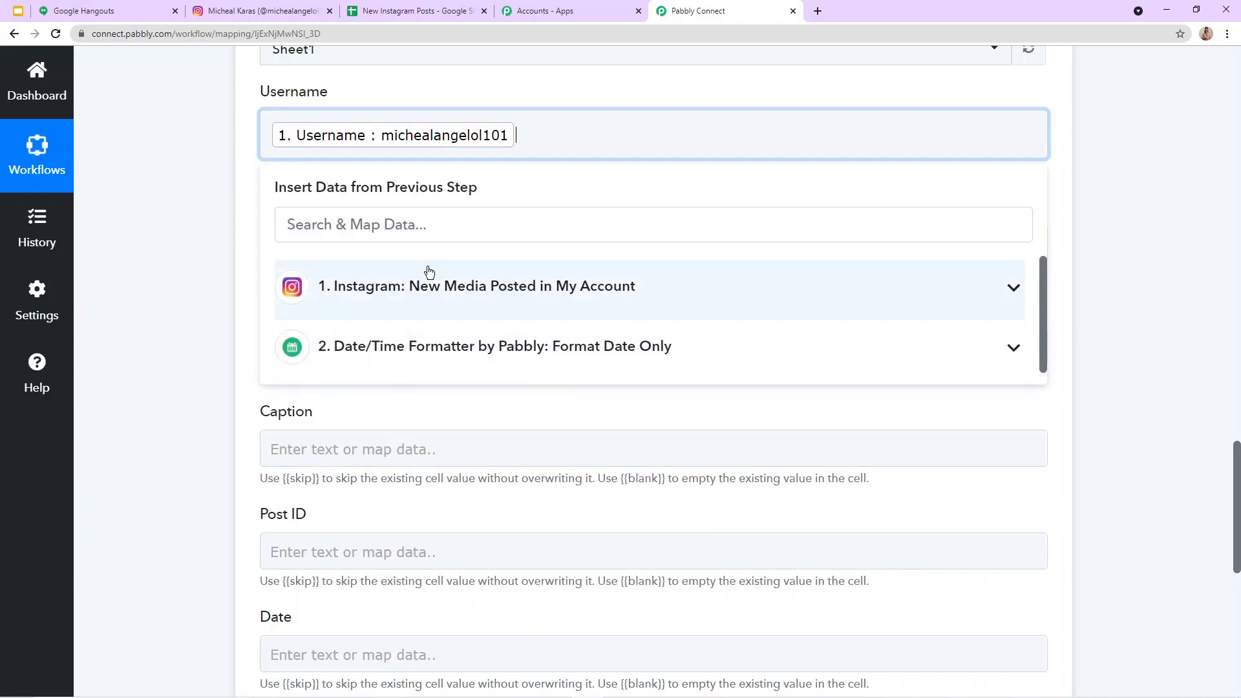
click(526, 200)
Step: Map the Instagram trigger's Media Type into the Media Type column field, checking it against the trigger response
click(318, 243)
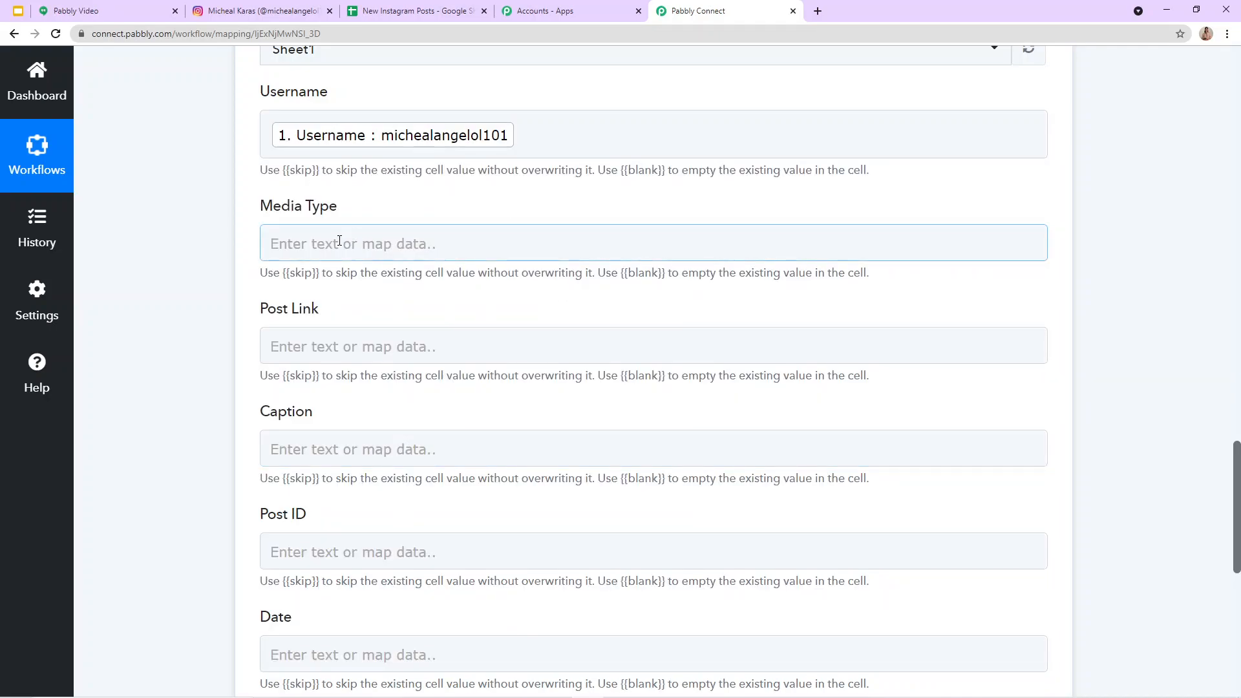
click(354, 381)
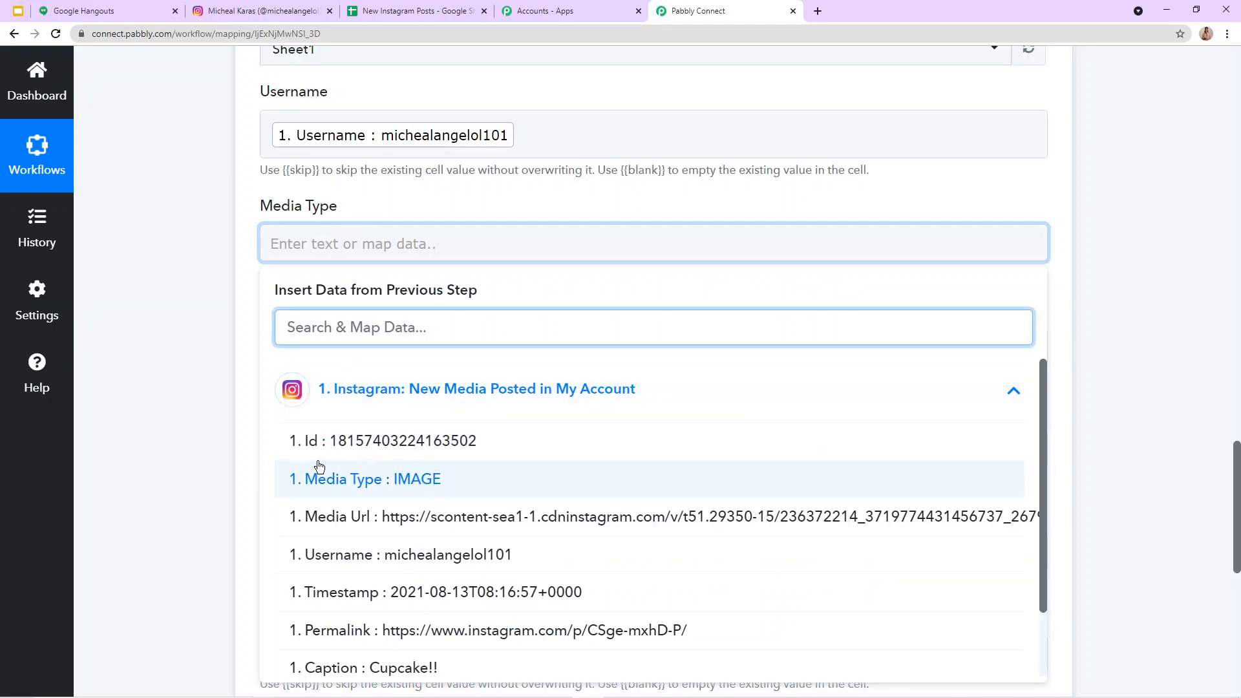
scroll(569, 239, up, 10)
scroll(569, 239, up, 8)
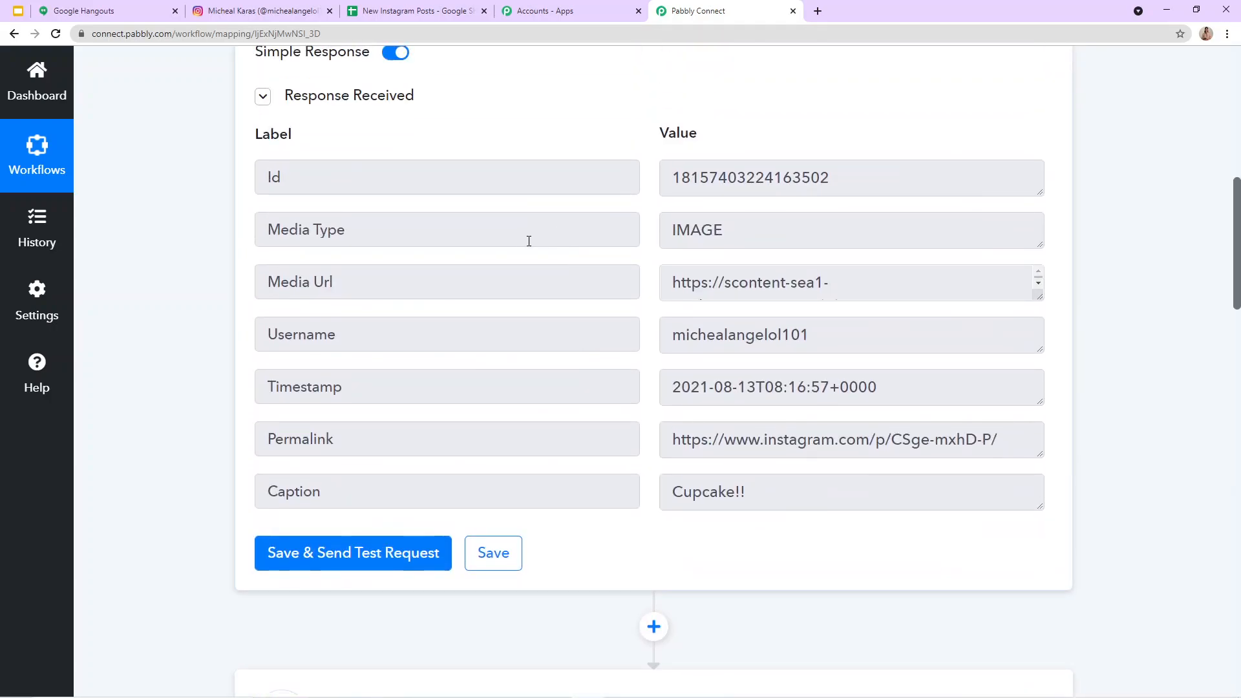
scroll(703, 230, down, 18)
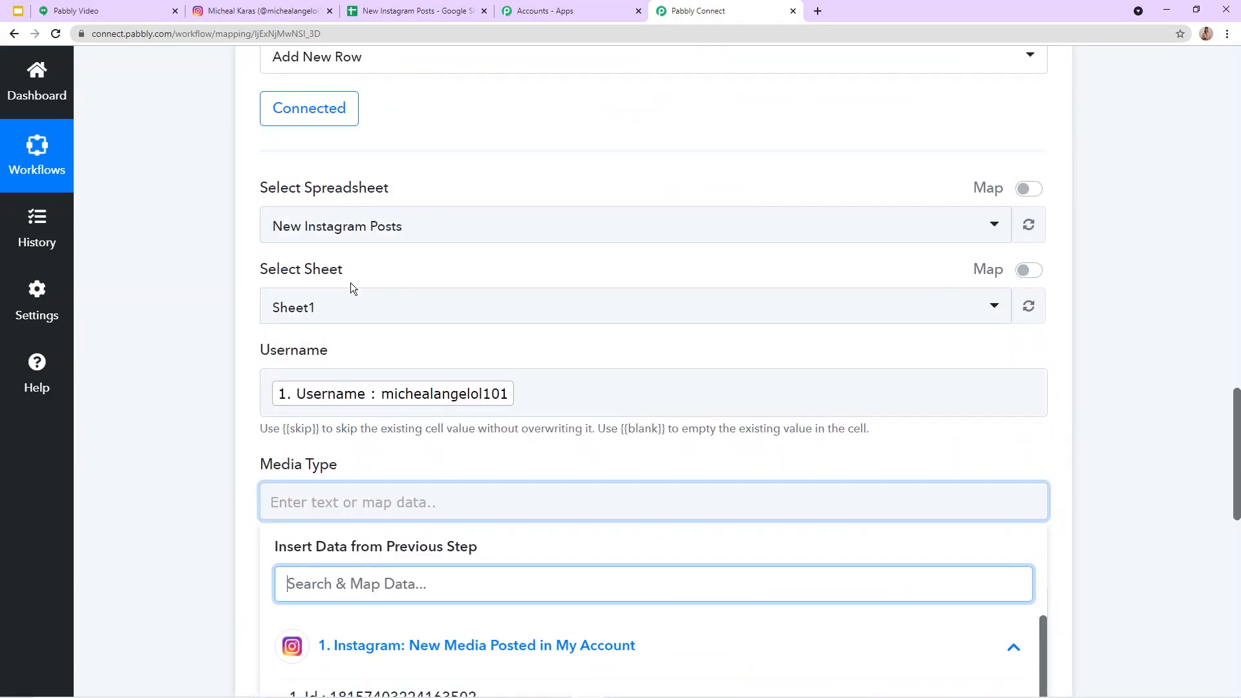
click(406, 349)
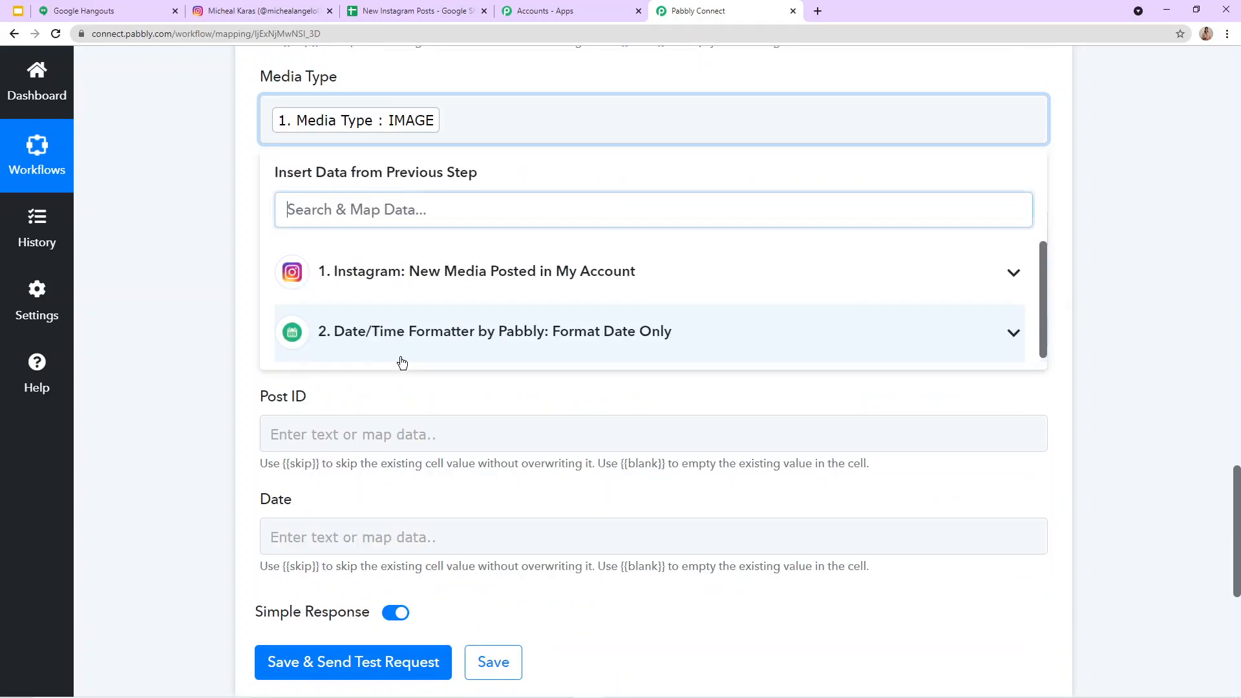
click(507, 179)
Step: Map the Instagram trigger's Permalink into the Post Link column field
scroll(372, 241, down, 2)
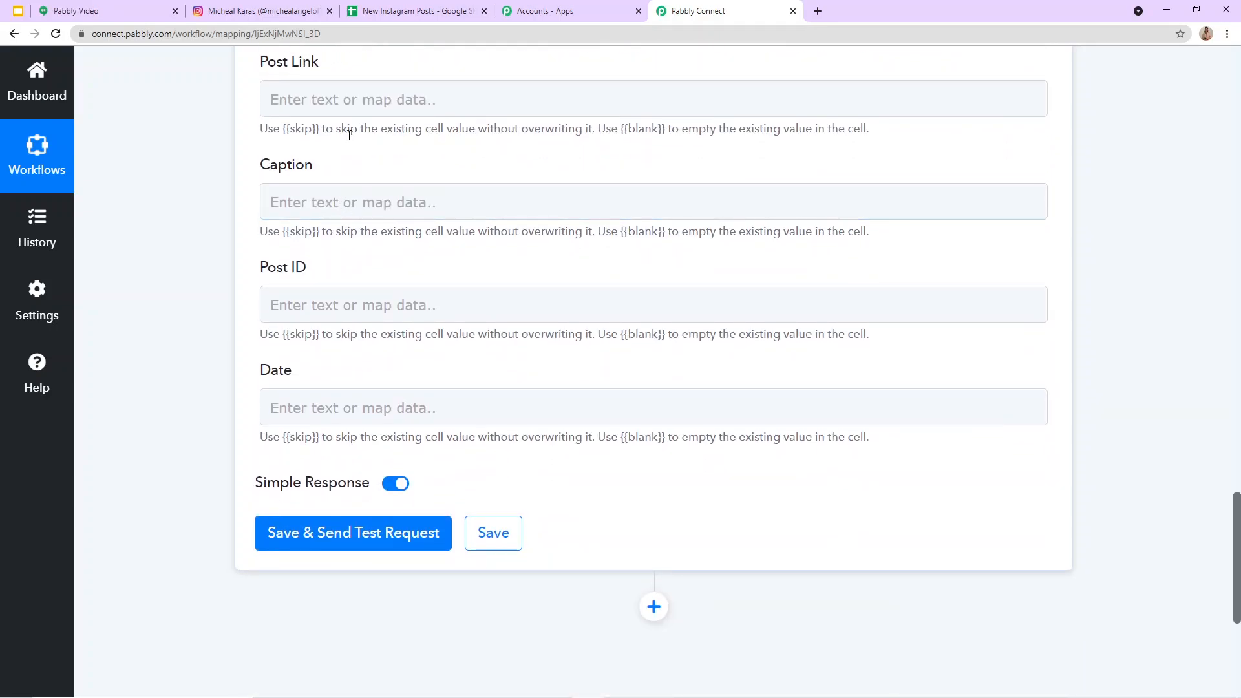
click(349, 100)
click(376, 258)
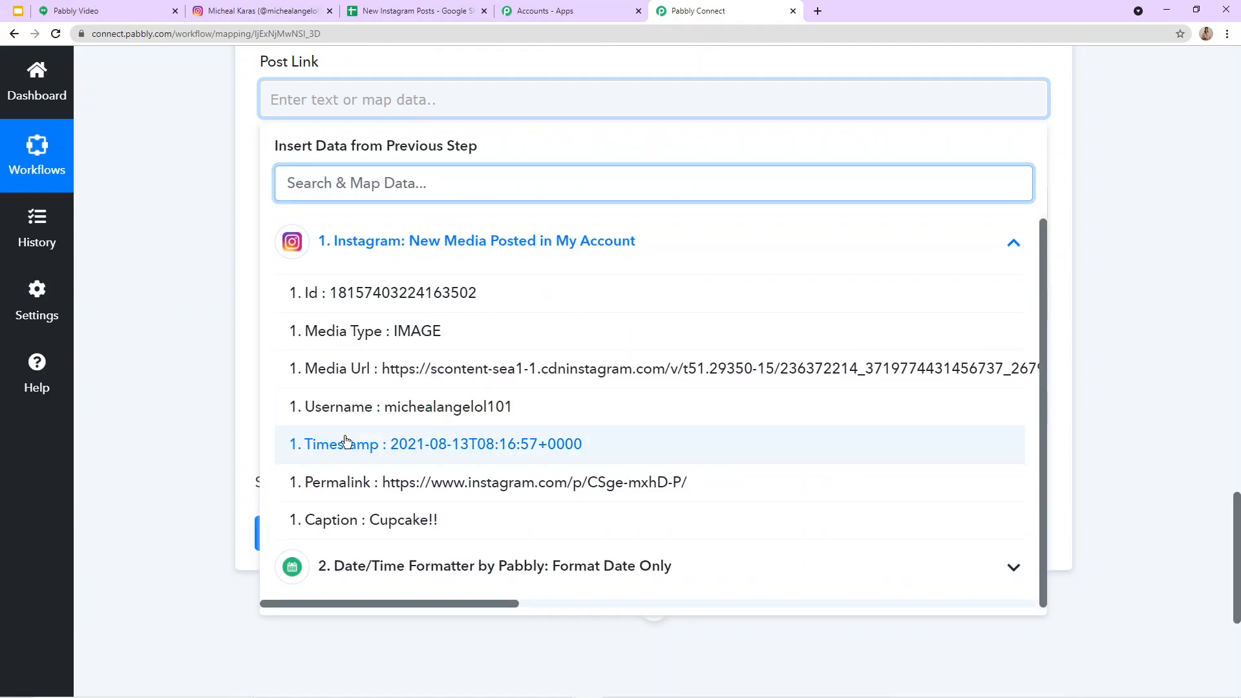
click(443, 490)
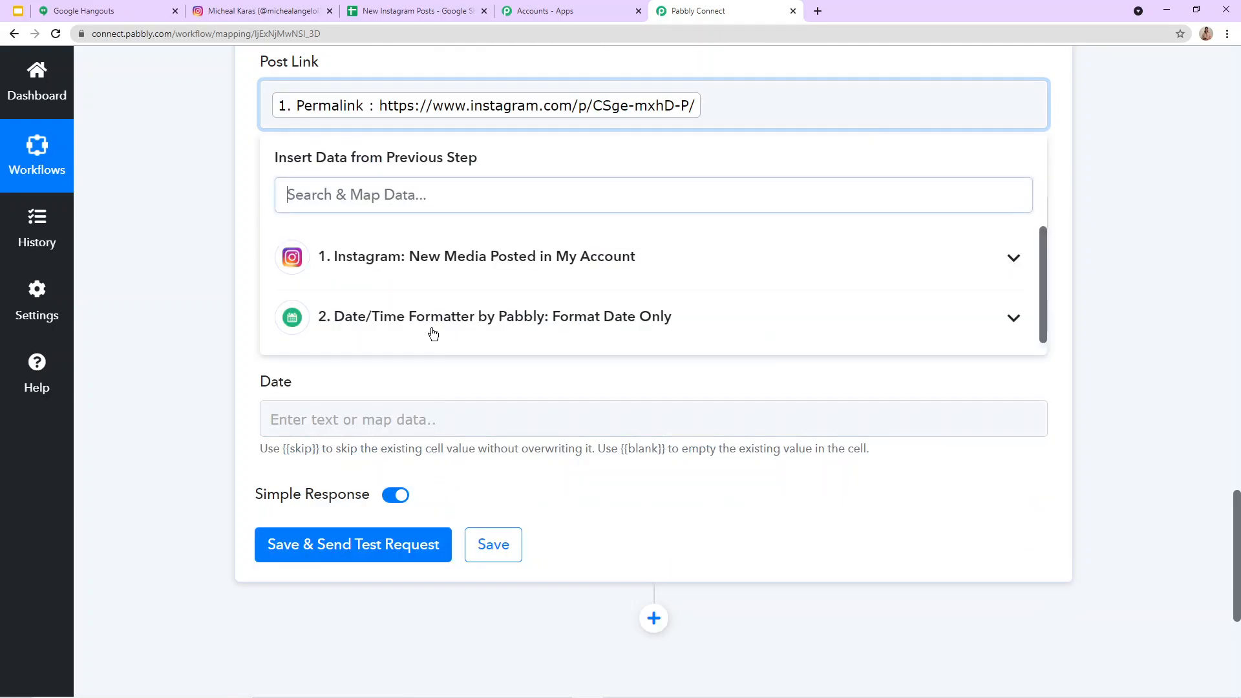
Step: Map the Instagram trigger's Caption into the Caption column field, checking it against the trigger response
click(495, 160)
click(345, 211)
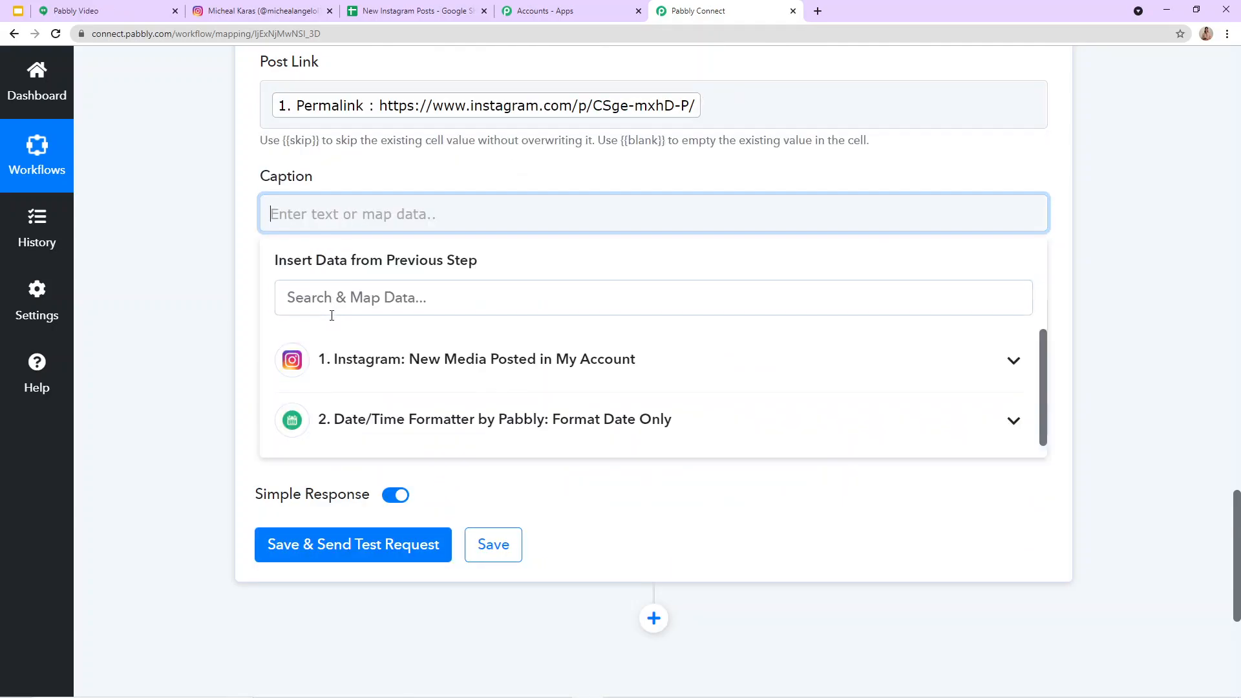
click(373, 366)
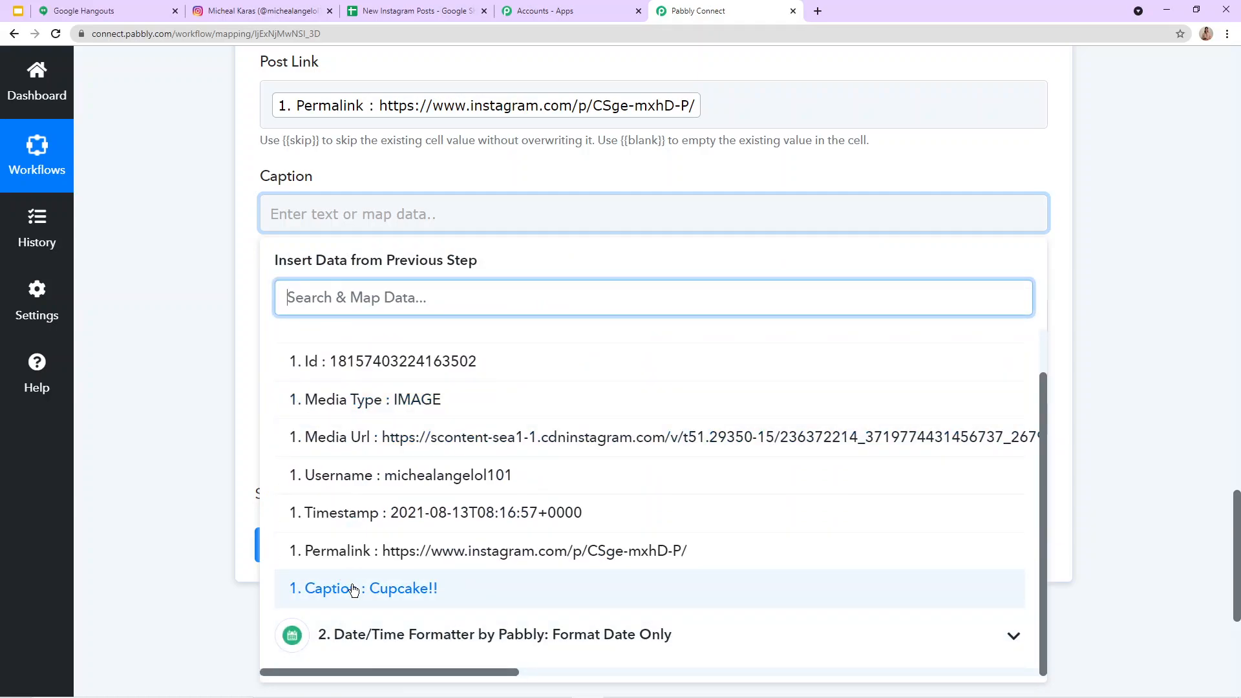
click(349, 585)
scroll(476, 299, up, 20)
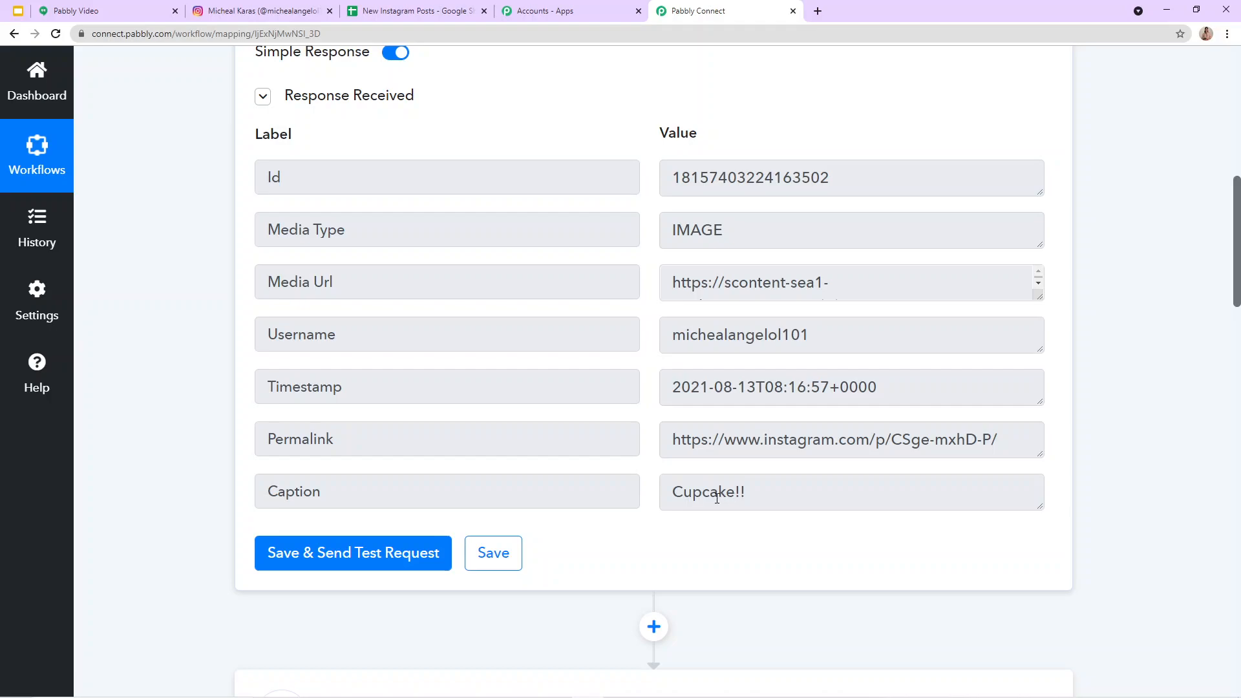
scroll(720, 491, down, 14)
scroll(382, 354, down, 10)
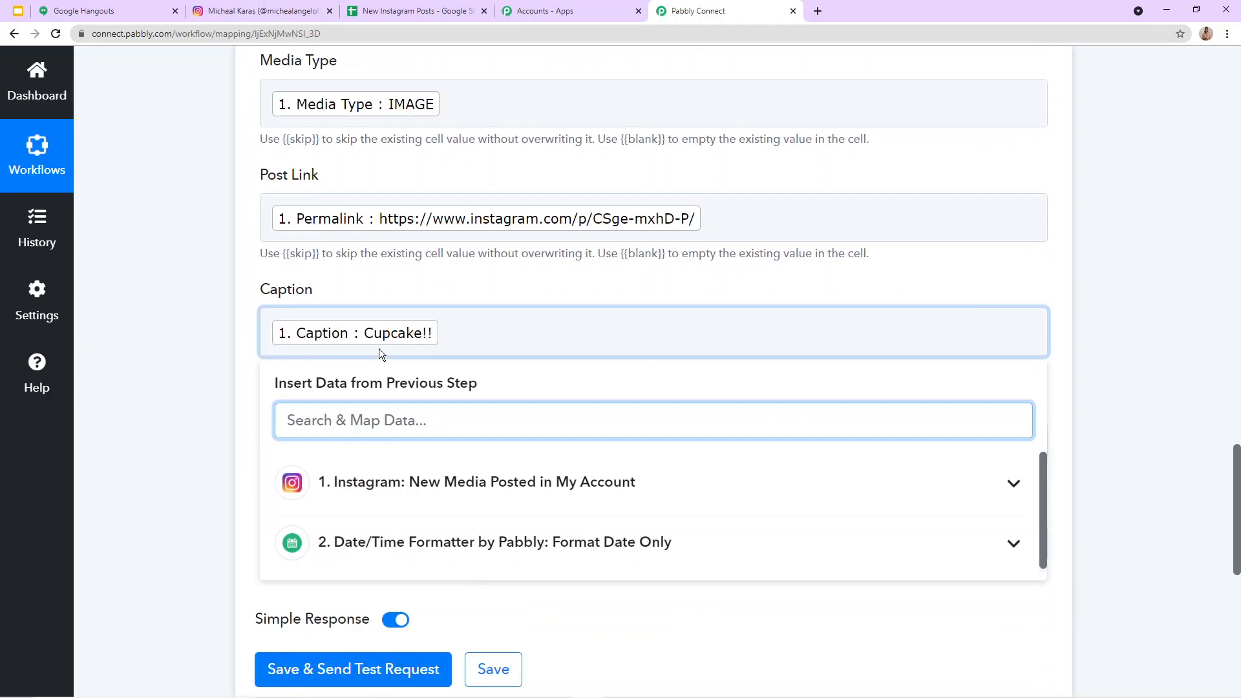
click(488, 173)
Step: Map the Instagram trigger's Id into the Post ID column field
click(271, 333)
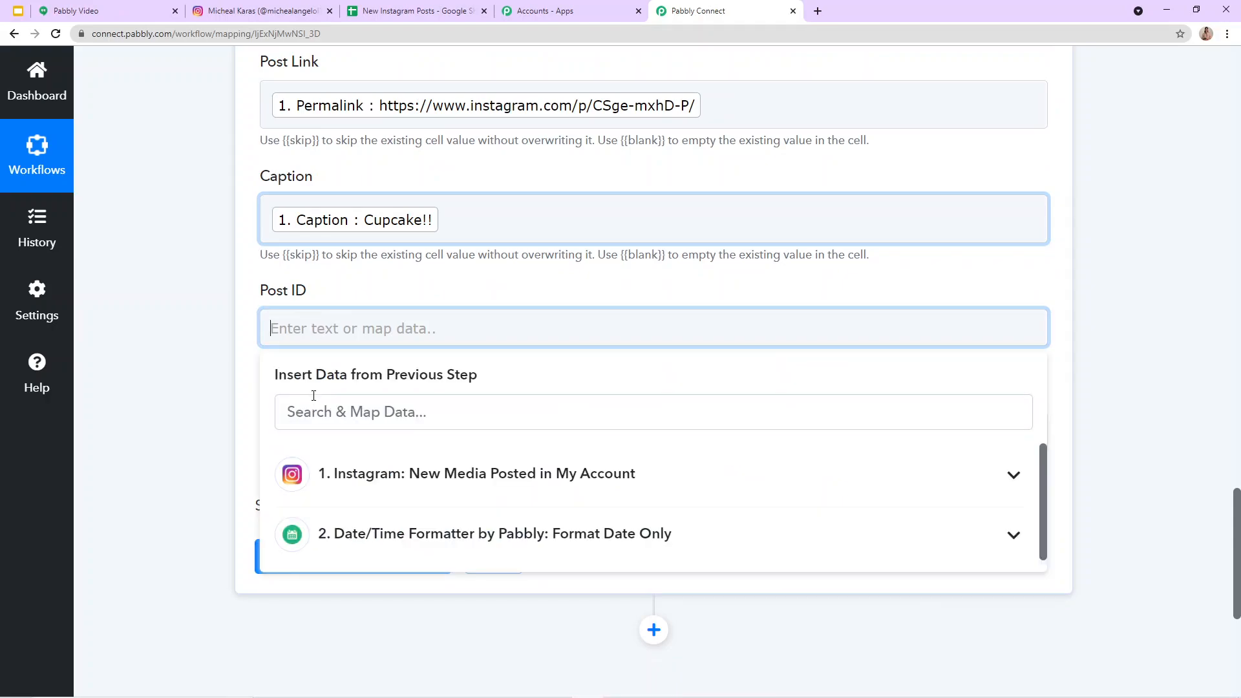
click(328, 479)
scroll(341, 475, down, 3)
scroll(341, 475, up, 2)
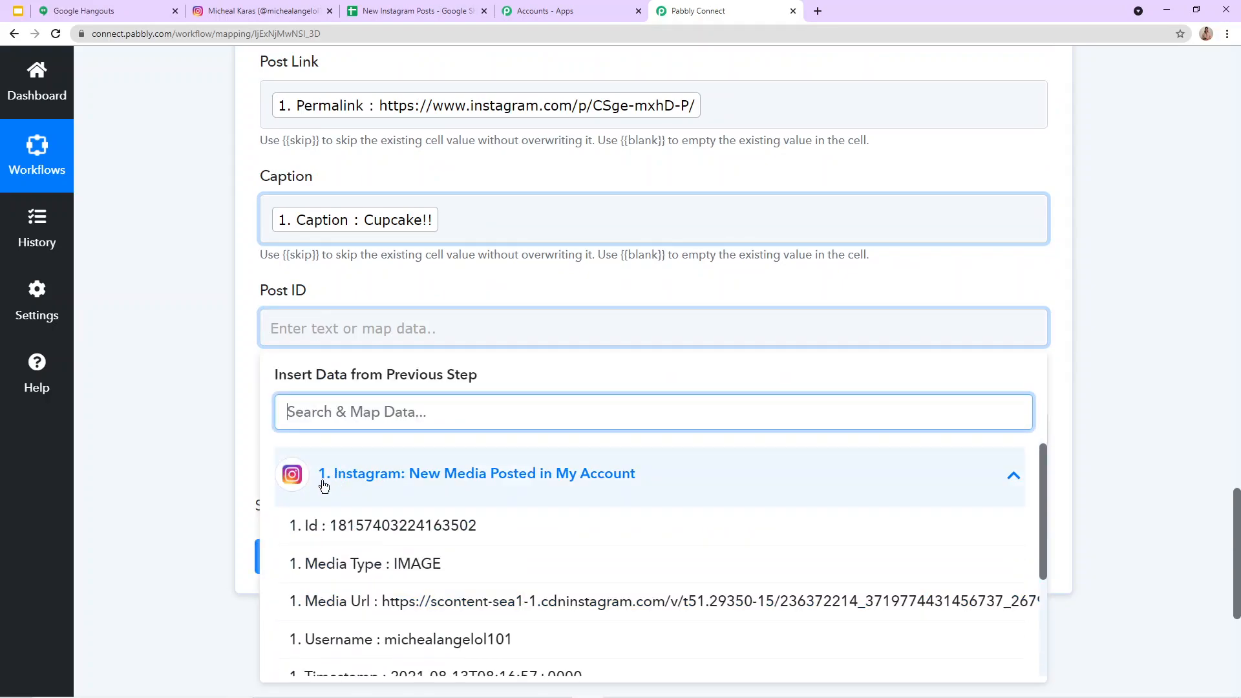
click(341, 517)
click(423, 263)
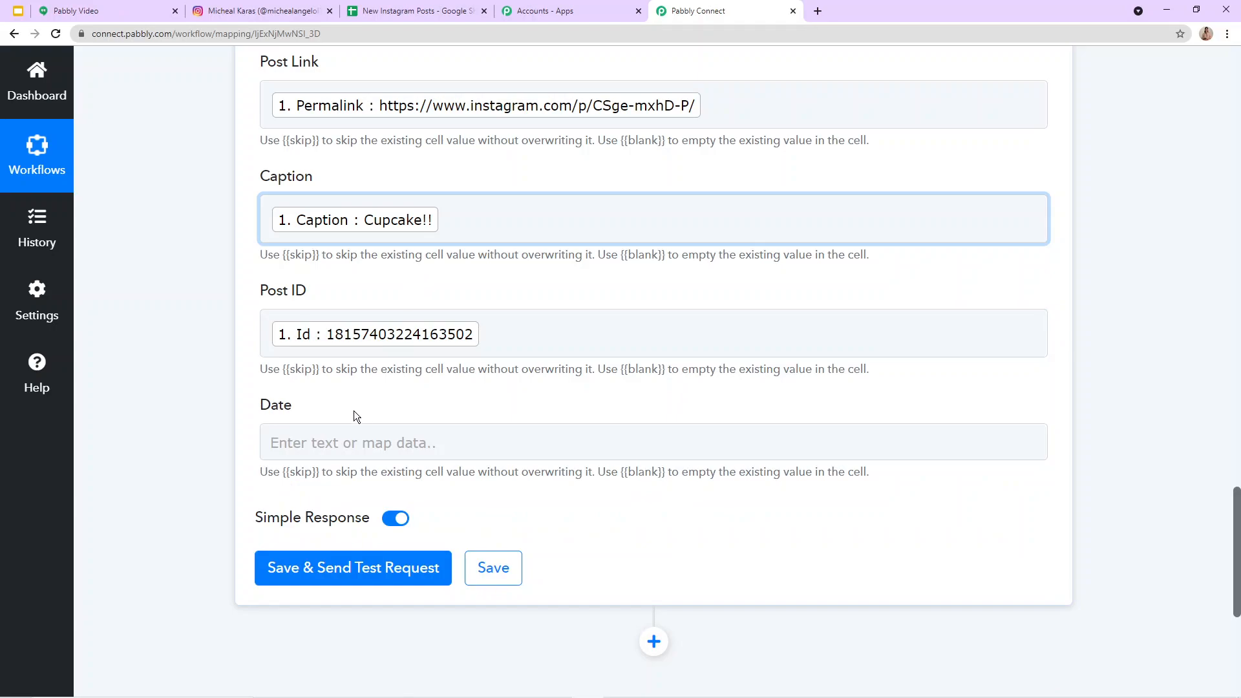
Step: Map the Date/Time Formatter's Result into the Date column field
click(278, 438)
scroll(319, 481, down, 2)
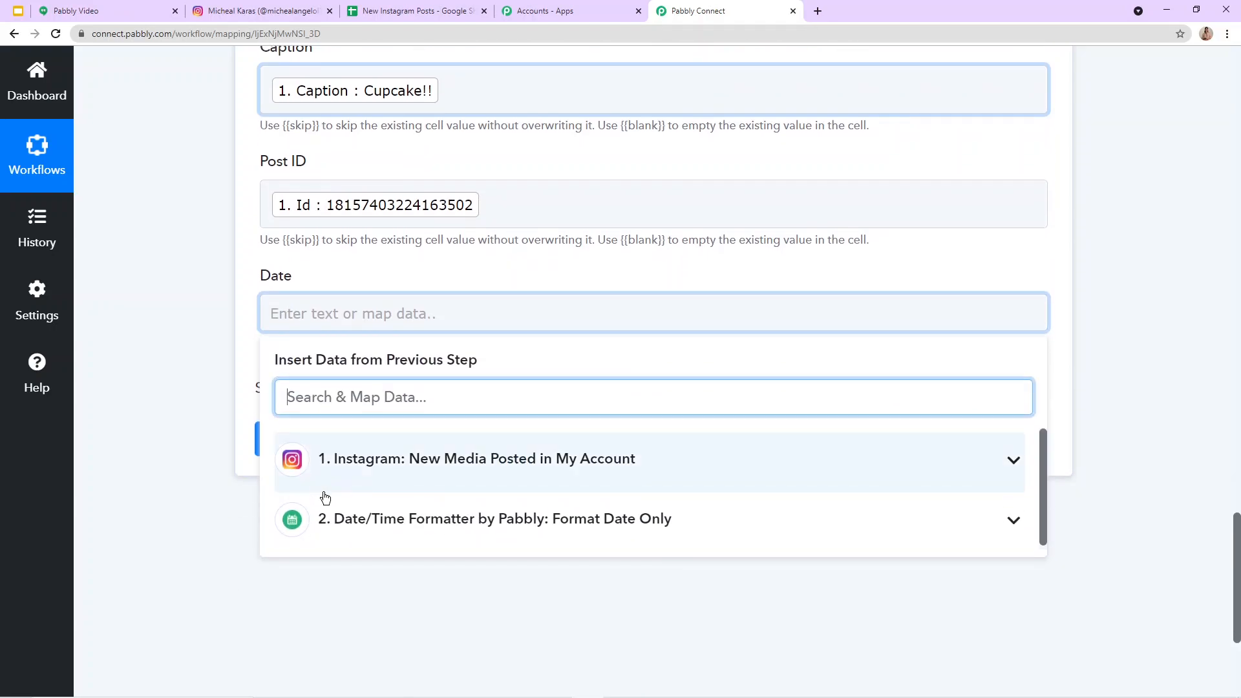
click(349, 462)
scroll(349, 511, down, 2)
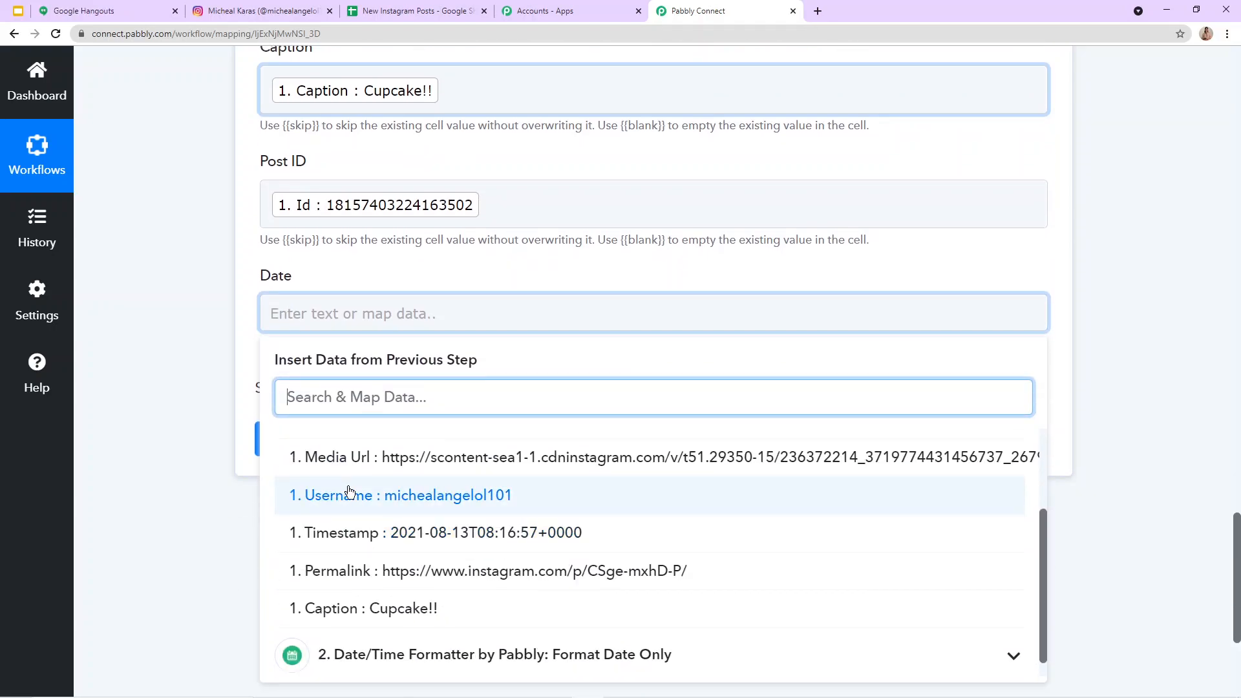
scroll(349, 491, up, 2)
scroll(388, 536, down, 2)
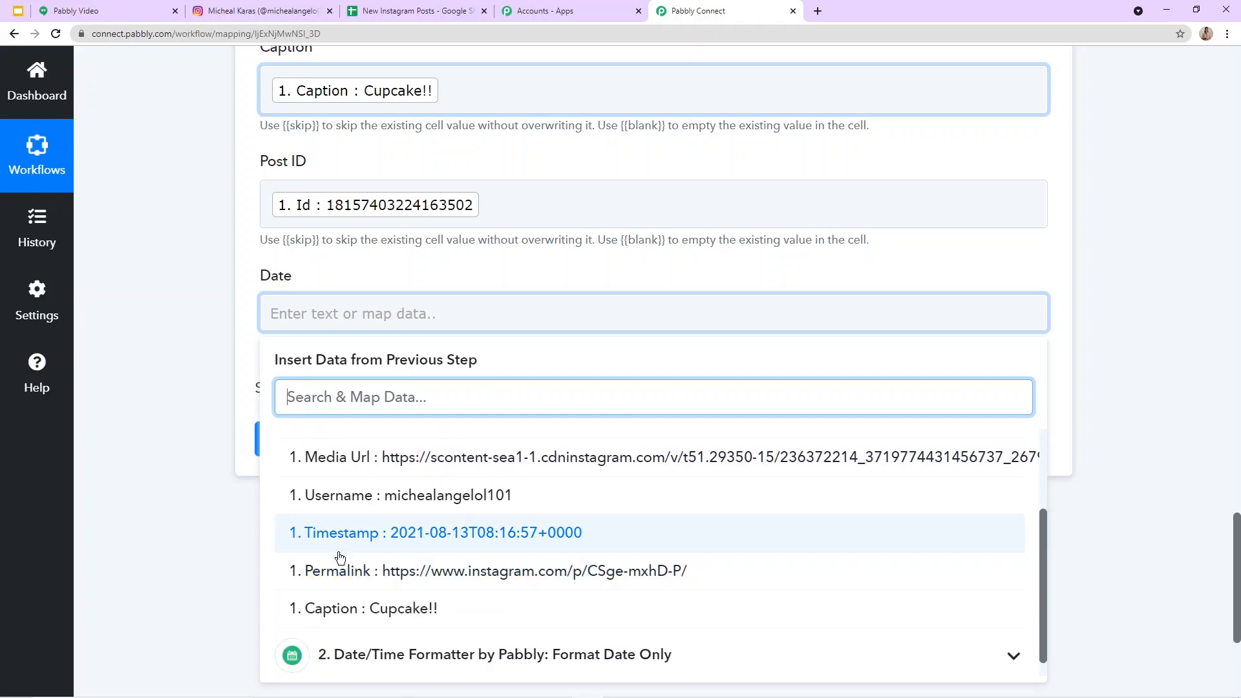
scroll(339, 554, down, 4)
click(385, 532)
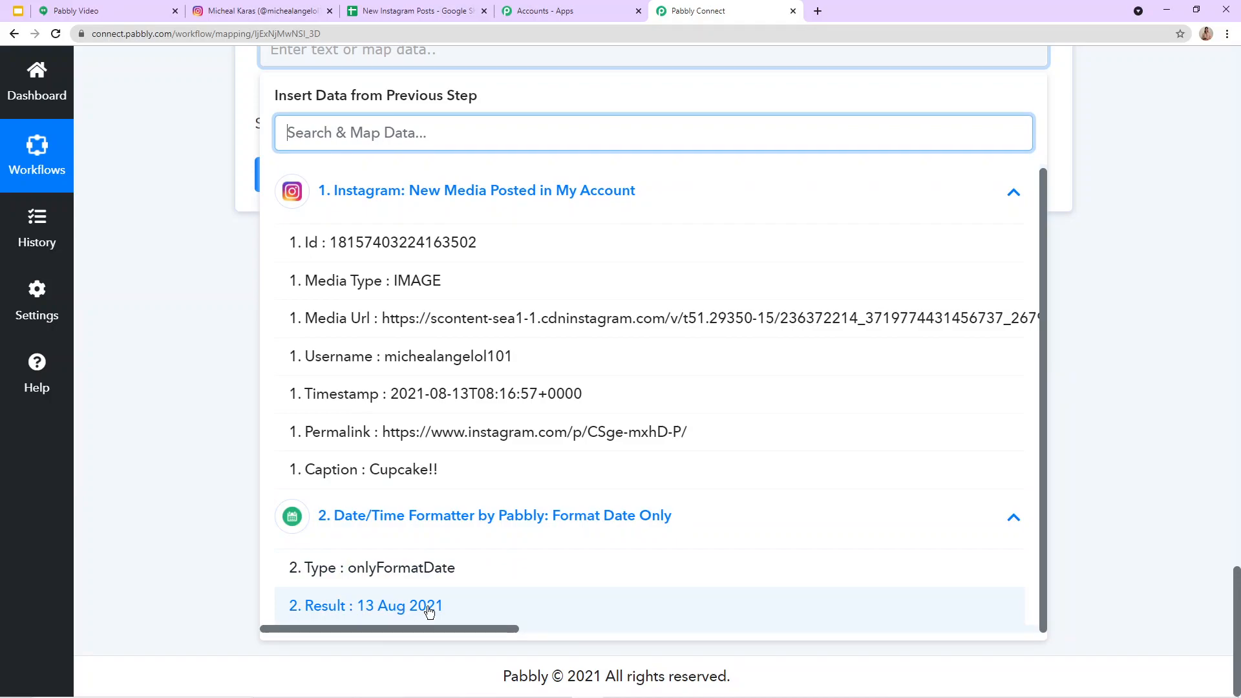
click(394, 614)
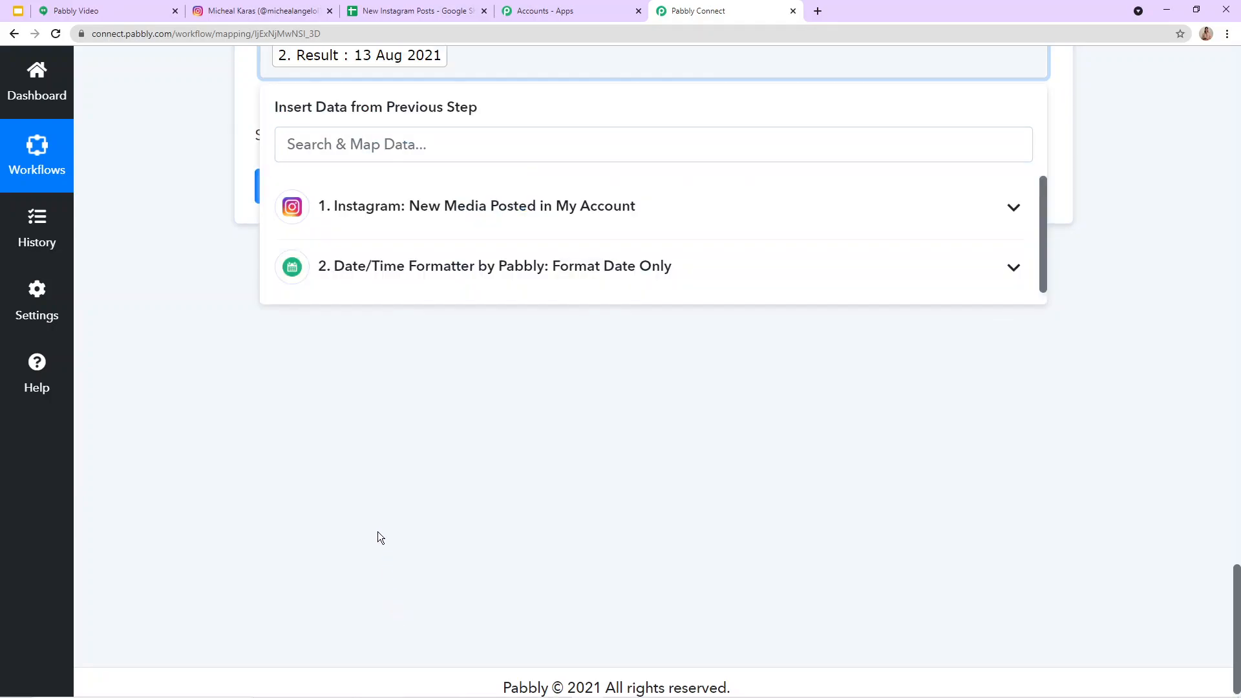
click(344, 469)
Step: Save the Google Sheets action with a test request and review its received response
scroll(380, 255, up, 2)
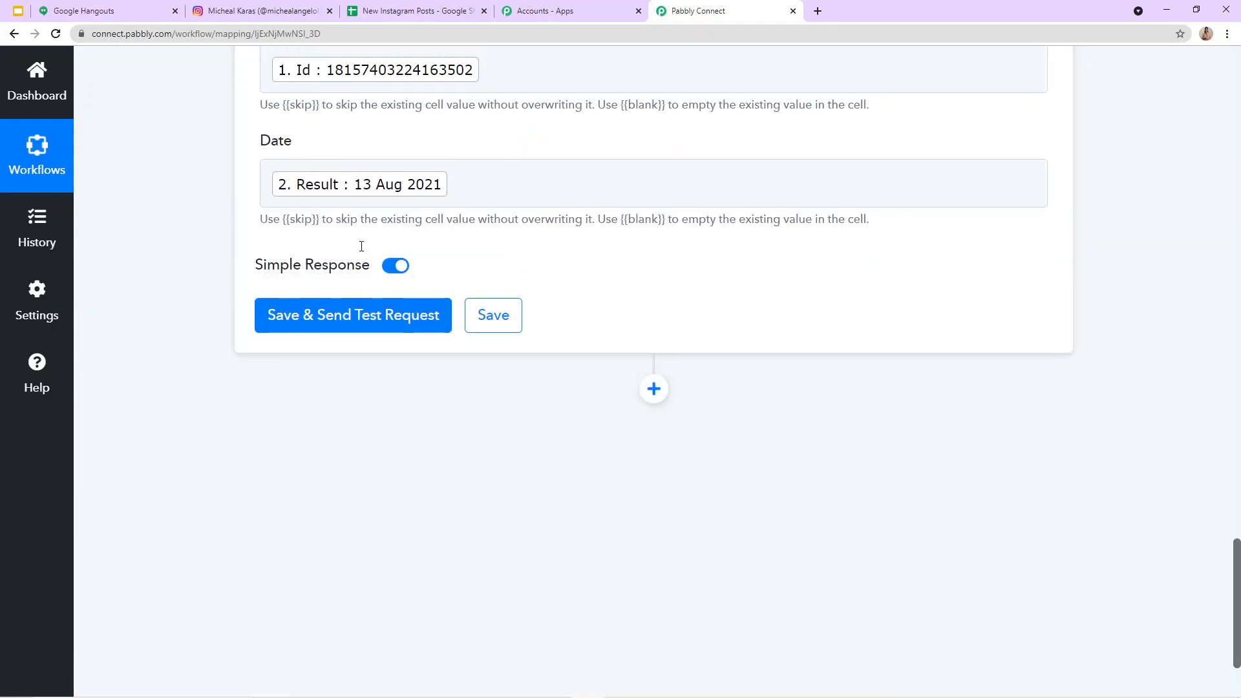
click(359, 324)
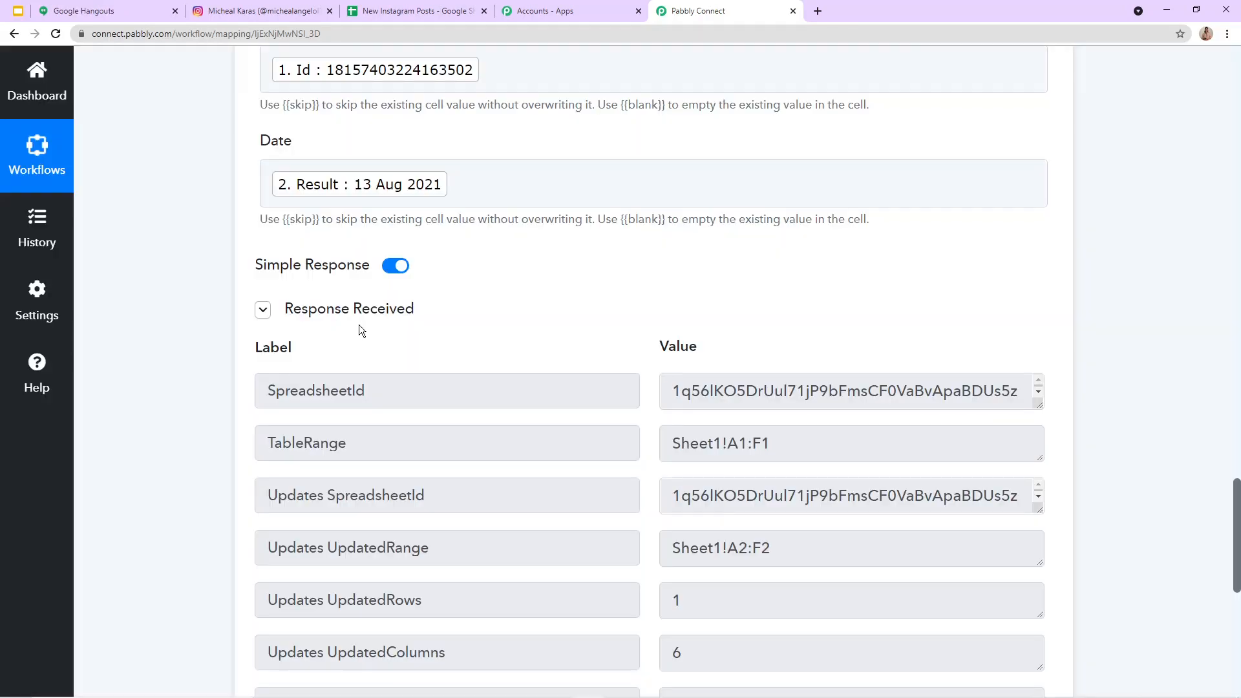
scroll(653, 429, down, 7)
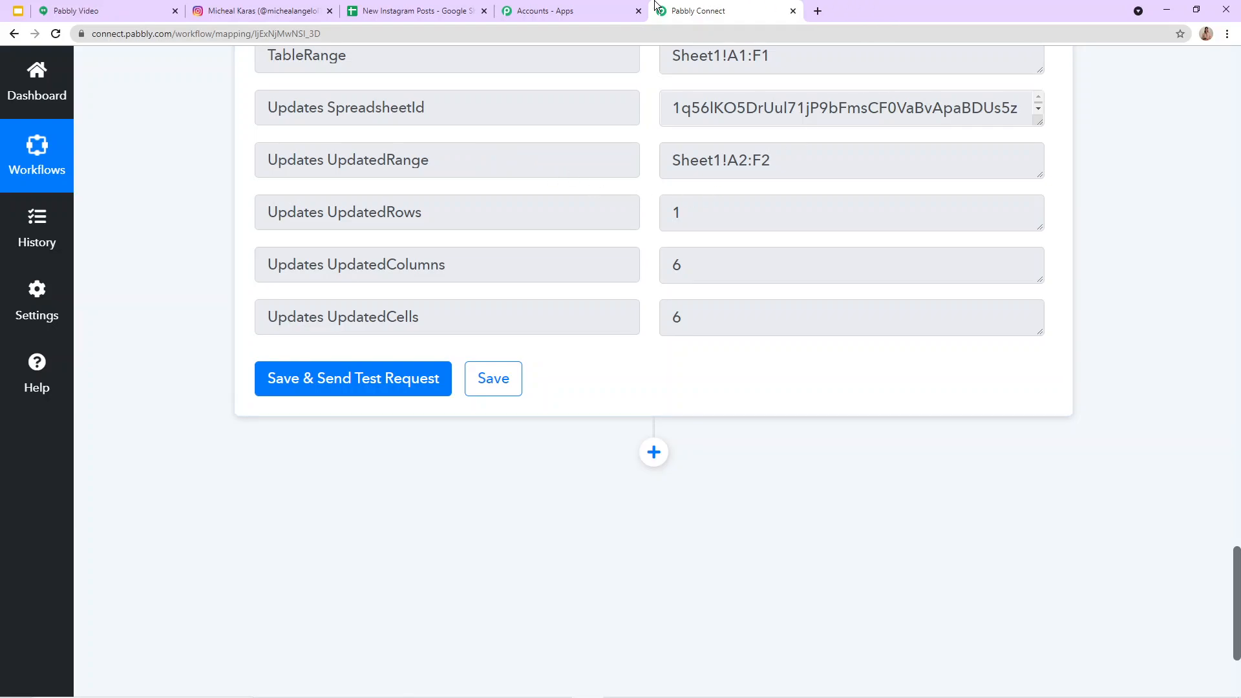
Step: Check row 2 of the New Instagram Posts Google Sheet against the fields mapped in the Pabbly Connect workflow
click(409, 12)
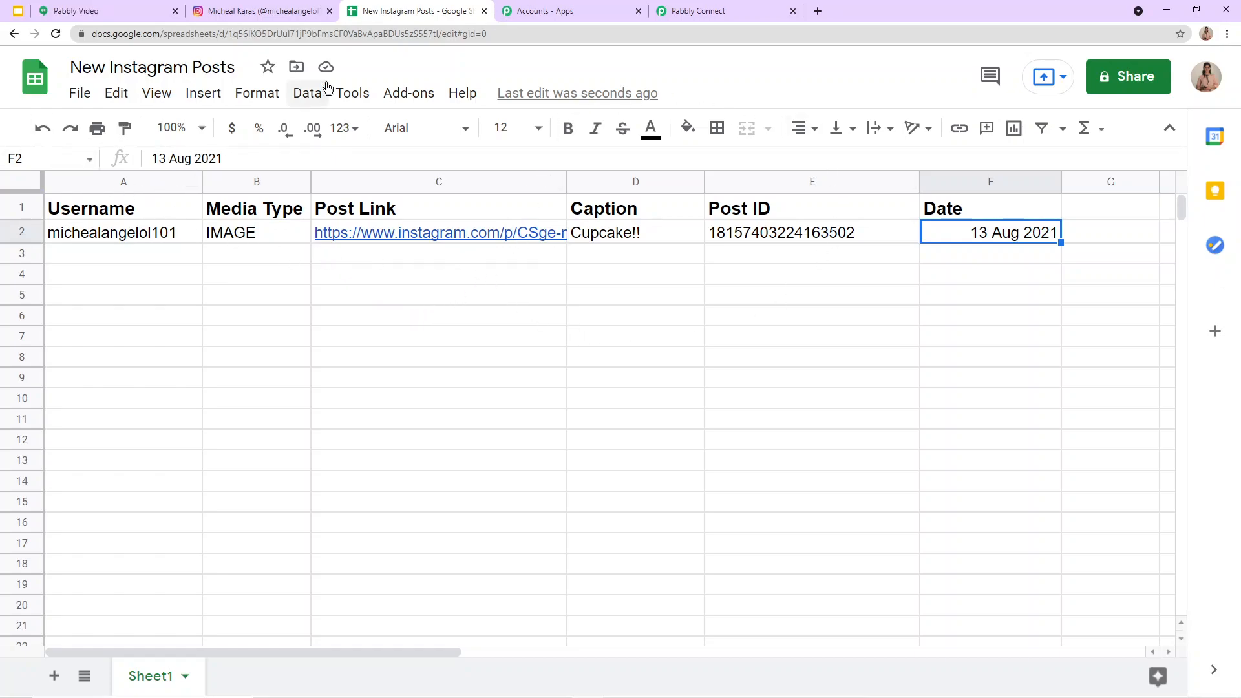
click(698, 11)
scroll(564, 298, up, 10)
scroll(564, 299, up, 3)
click(390, 11)
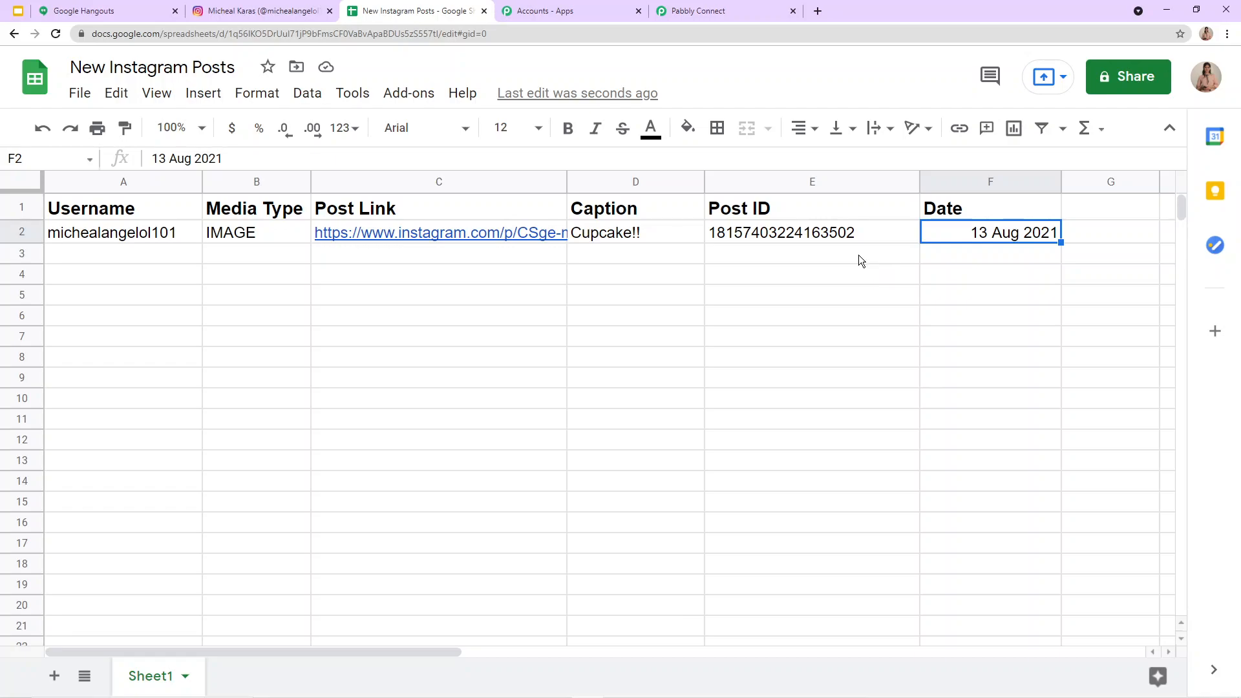
Step: Switch to Instagram, close the open cupcake post to view the profile's posts, and return to the New Instagram Posts sheet
click(235, 20)
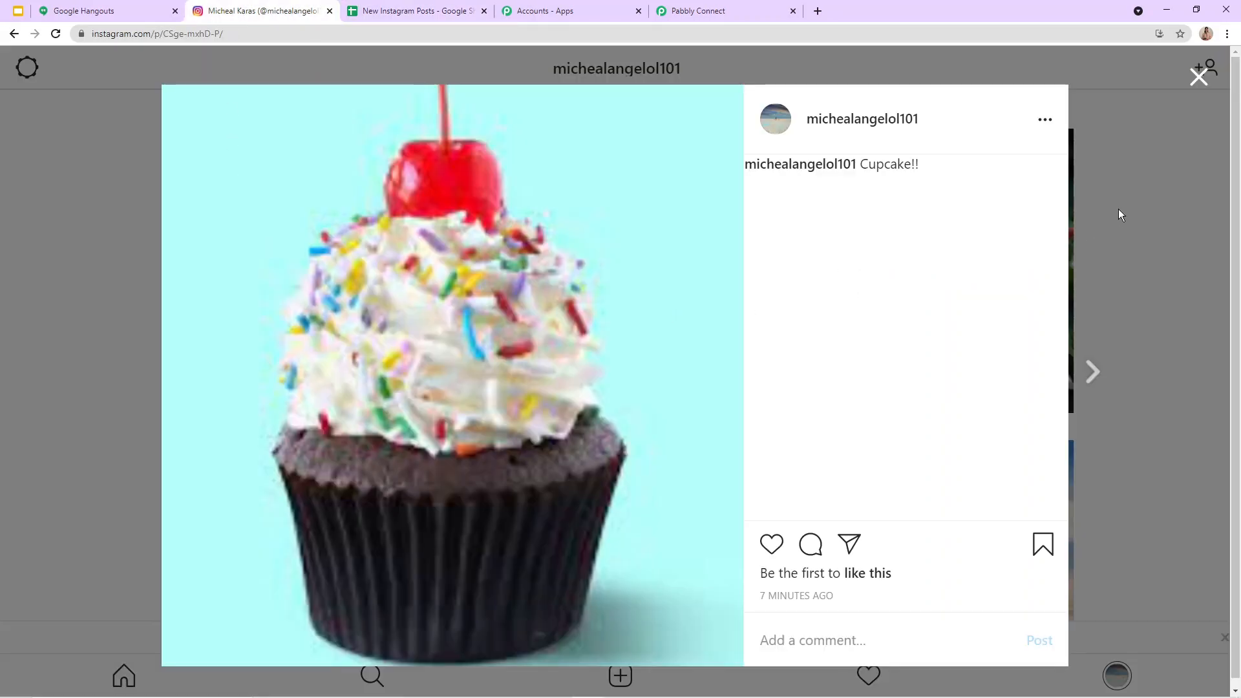
click(1207, 86)
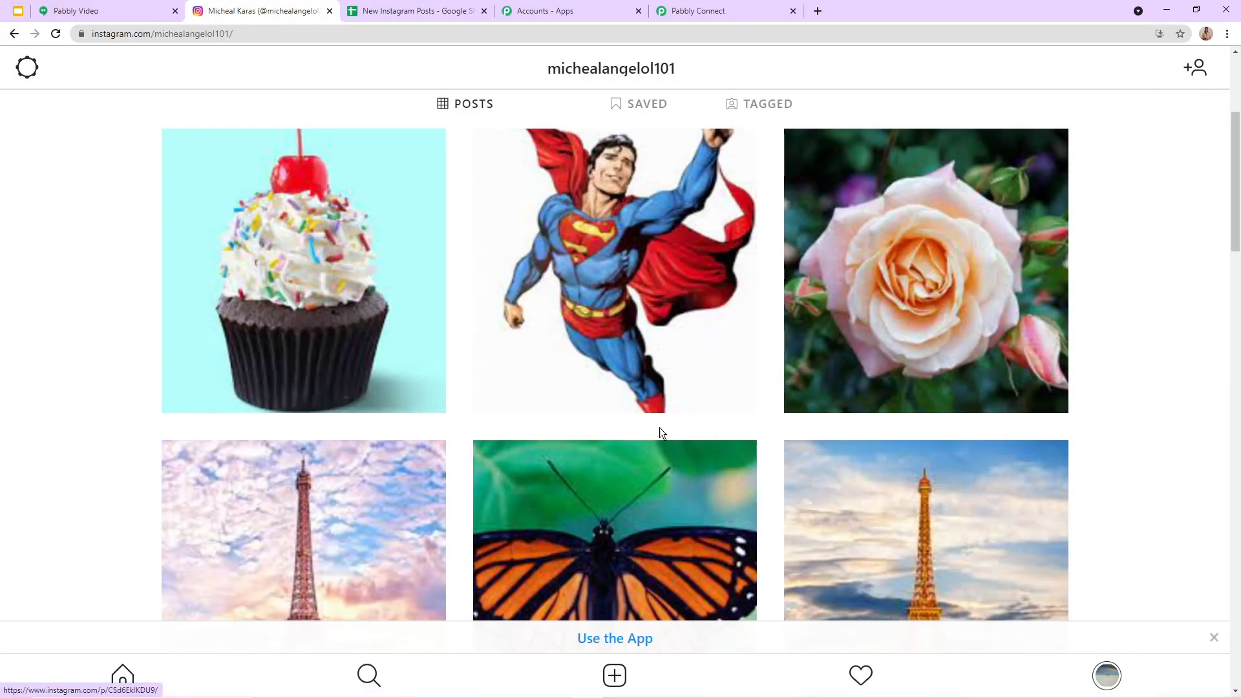
click(394, 13)
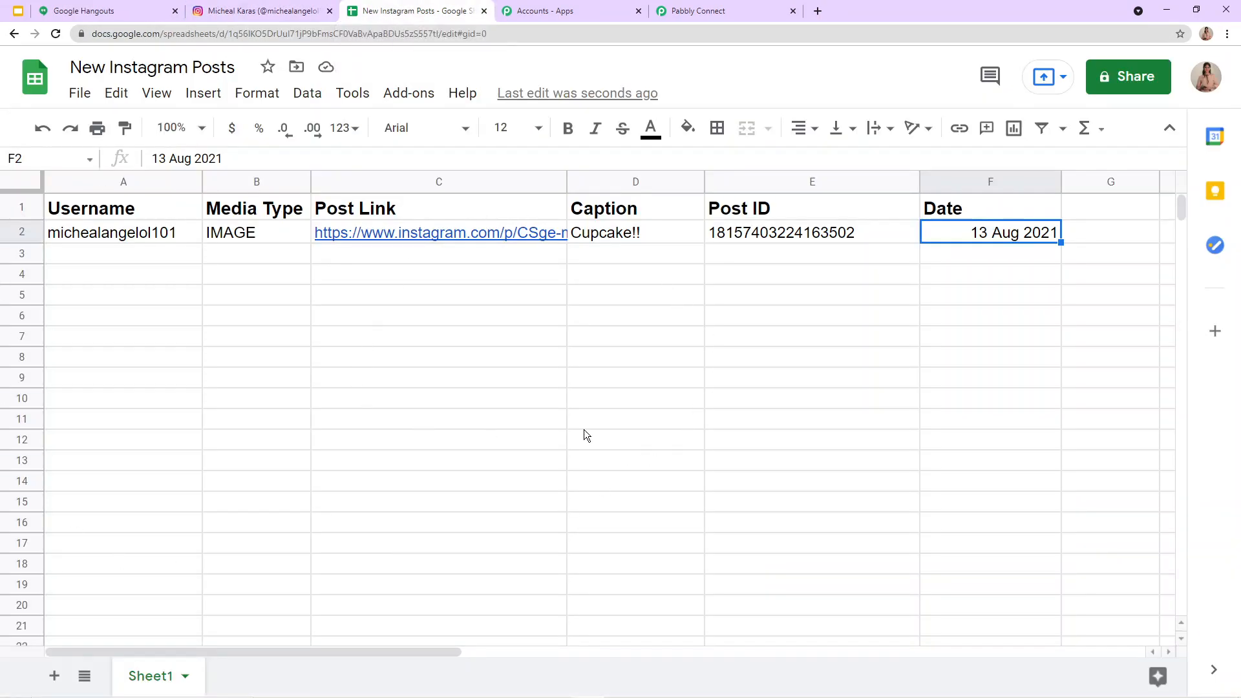
Step: Switch back to Pabbly Connect and collapse the Google Sheets action and the Instagram trigger
click(710, 10)
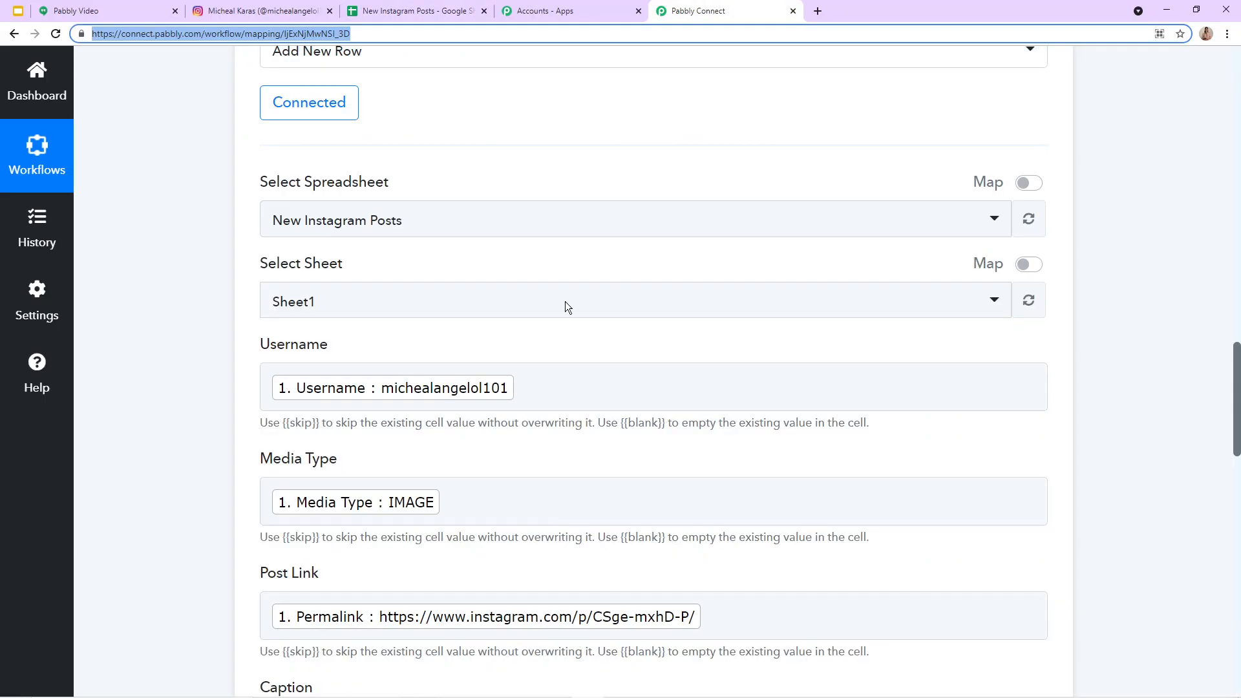
scroll(1036, 344, up, 4)
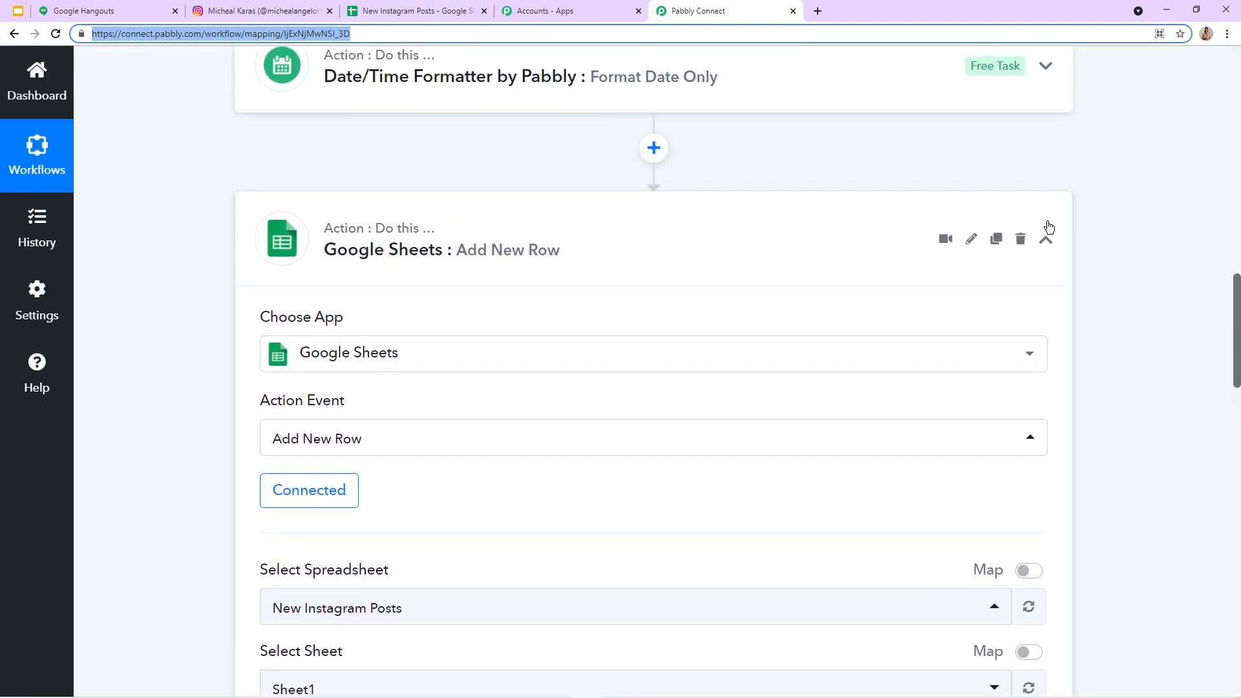
click(1046, 240)
scroll(1027, 231, up, 15)
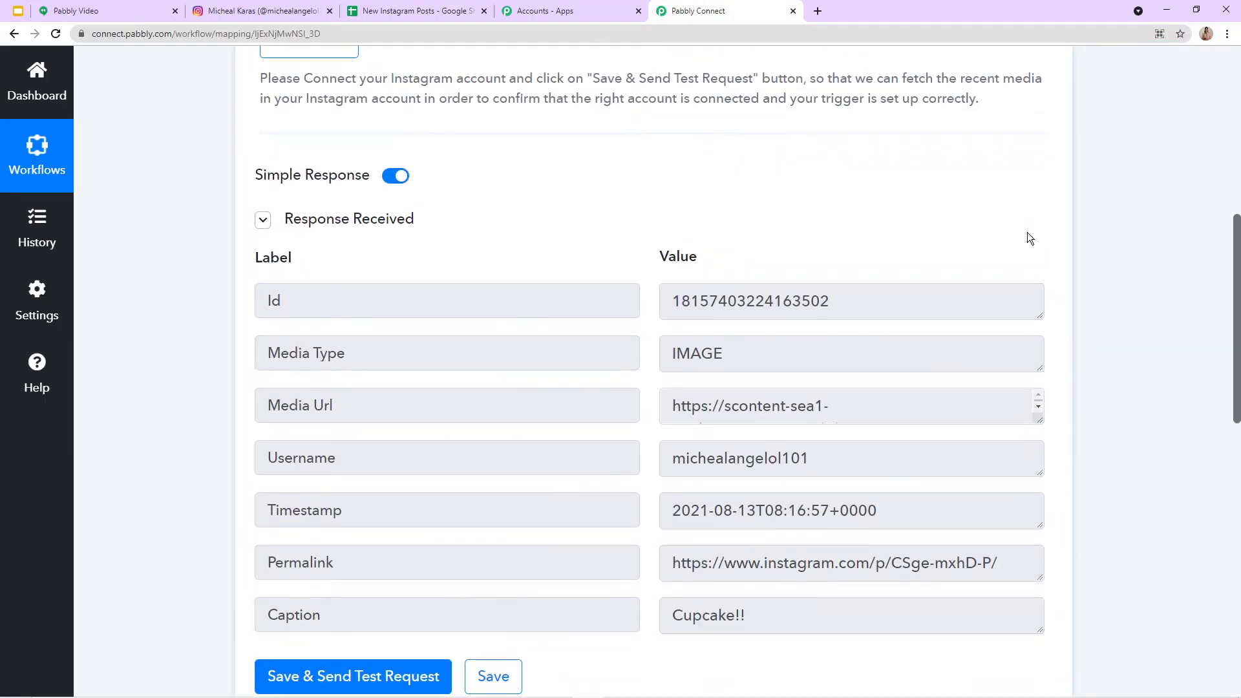
click(1044, 176)
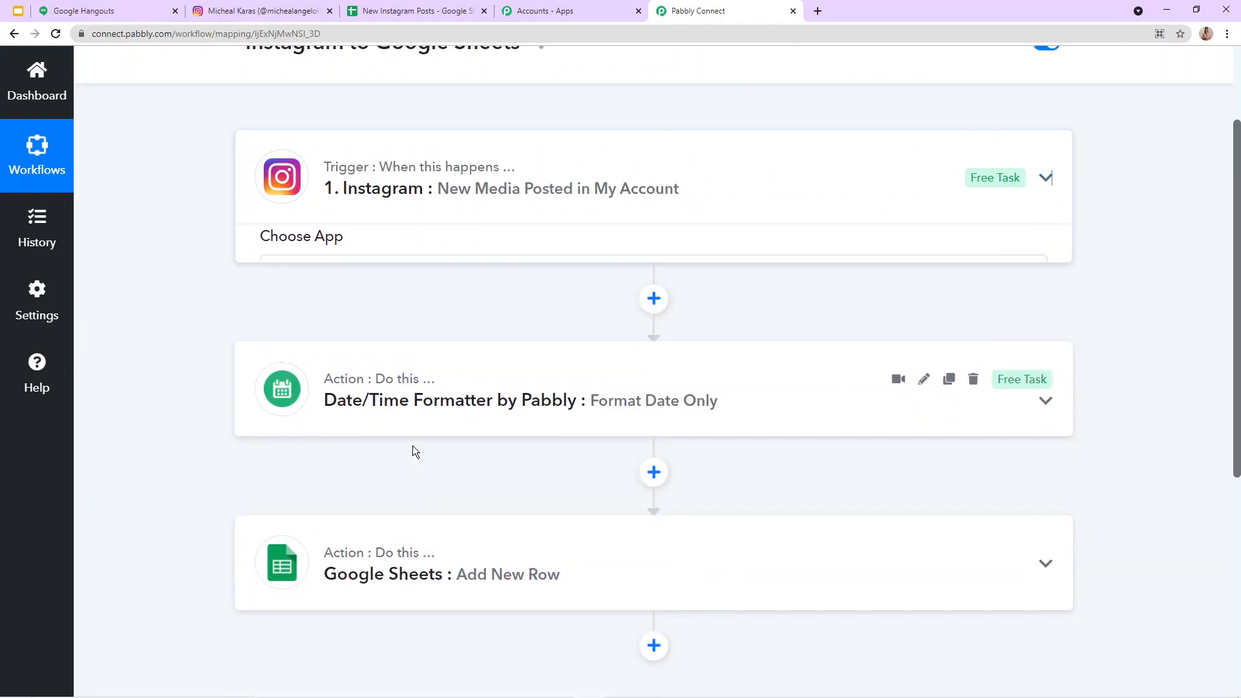
Step: Expand the Instagram trigger, review its trigger event and received response, and collapse it again
click(325, 188)
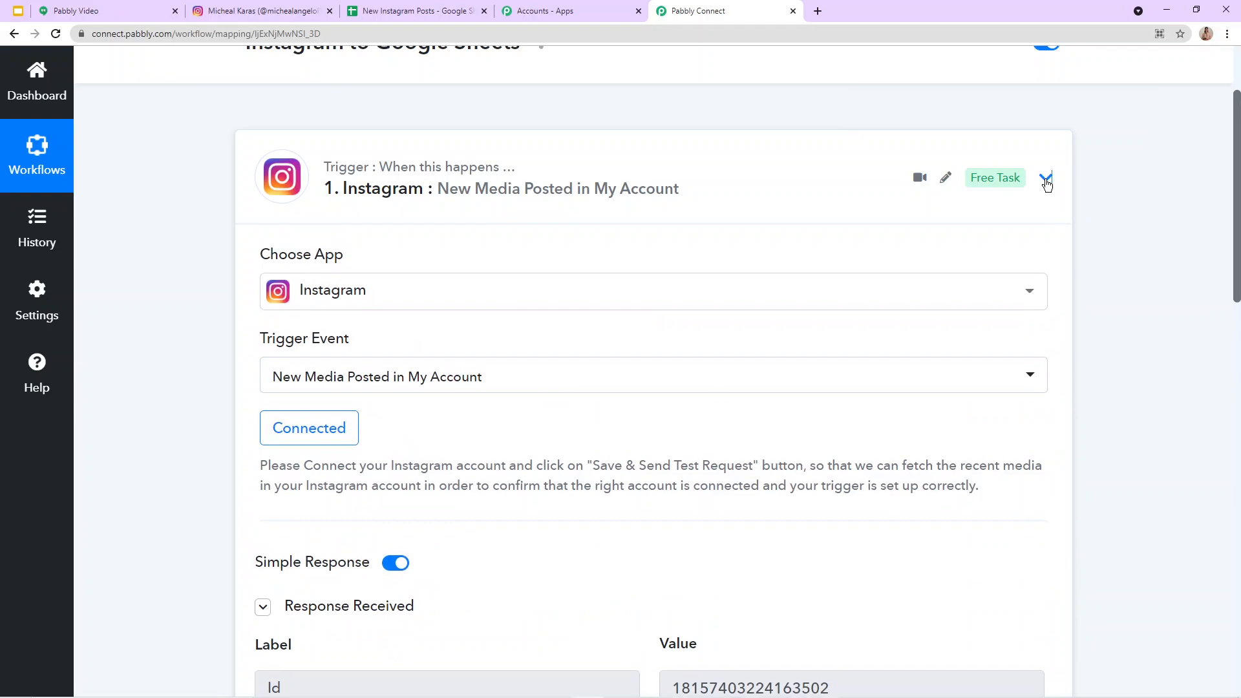
click(1045, 178)
click(515, 218)
scroll(673, 574, down, 4)
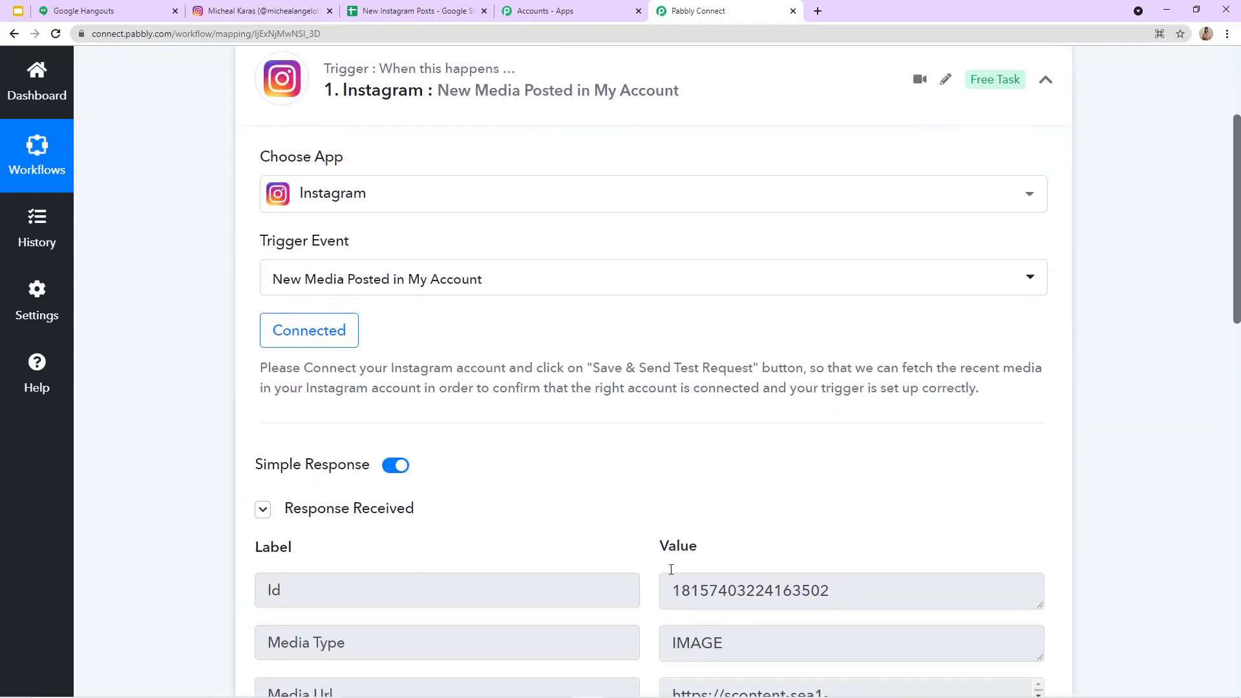
scroll(804, 606, down, 2)
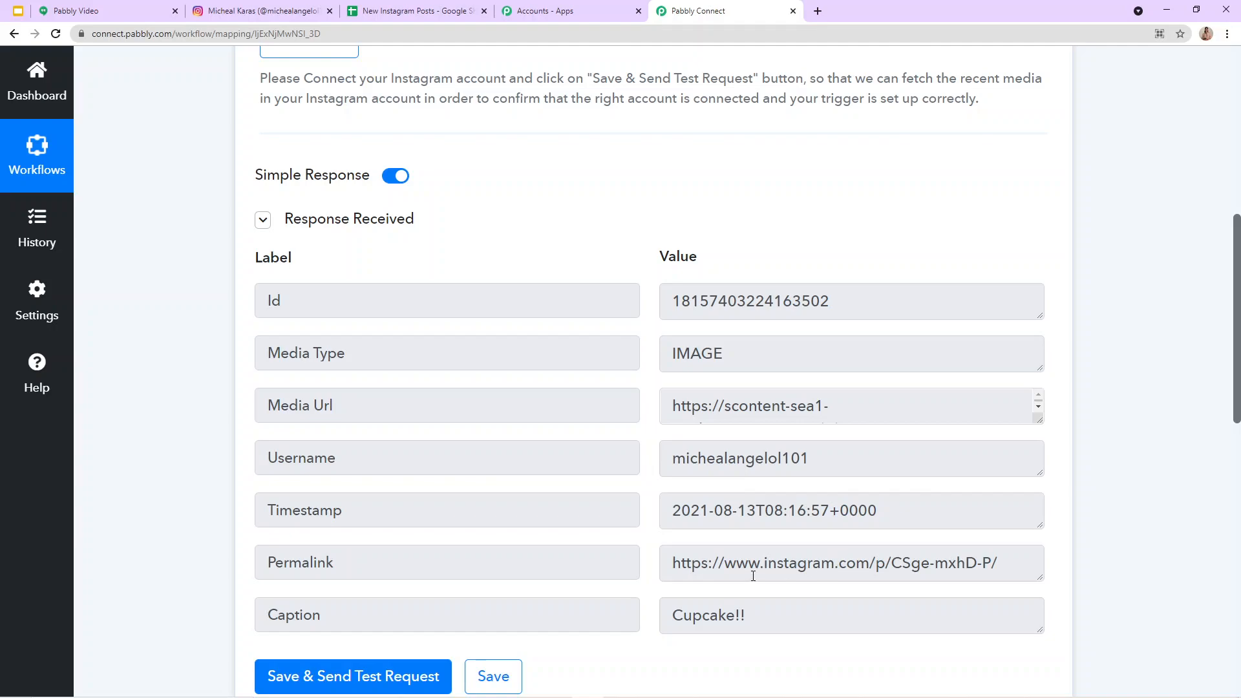
scroll(923, 316, up, 4)
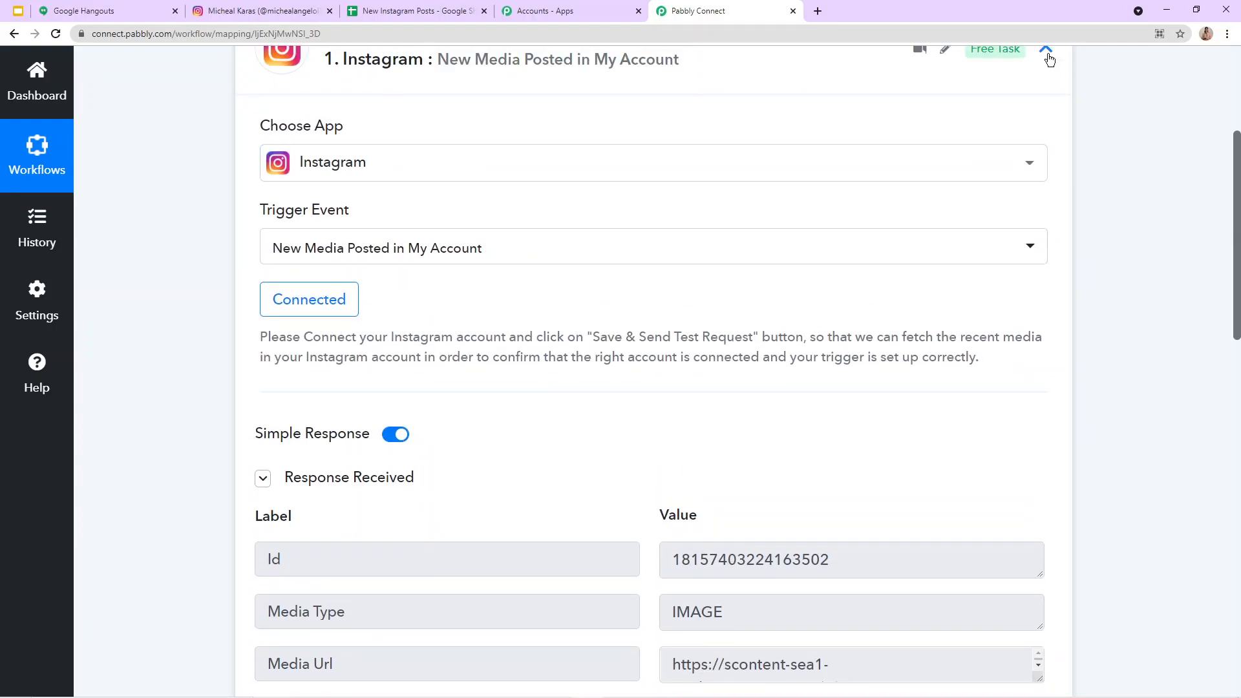
click(1047, 53)
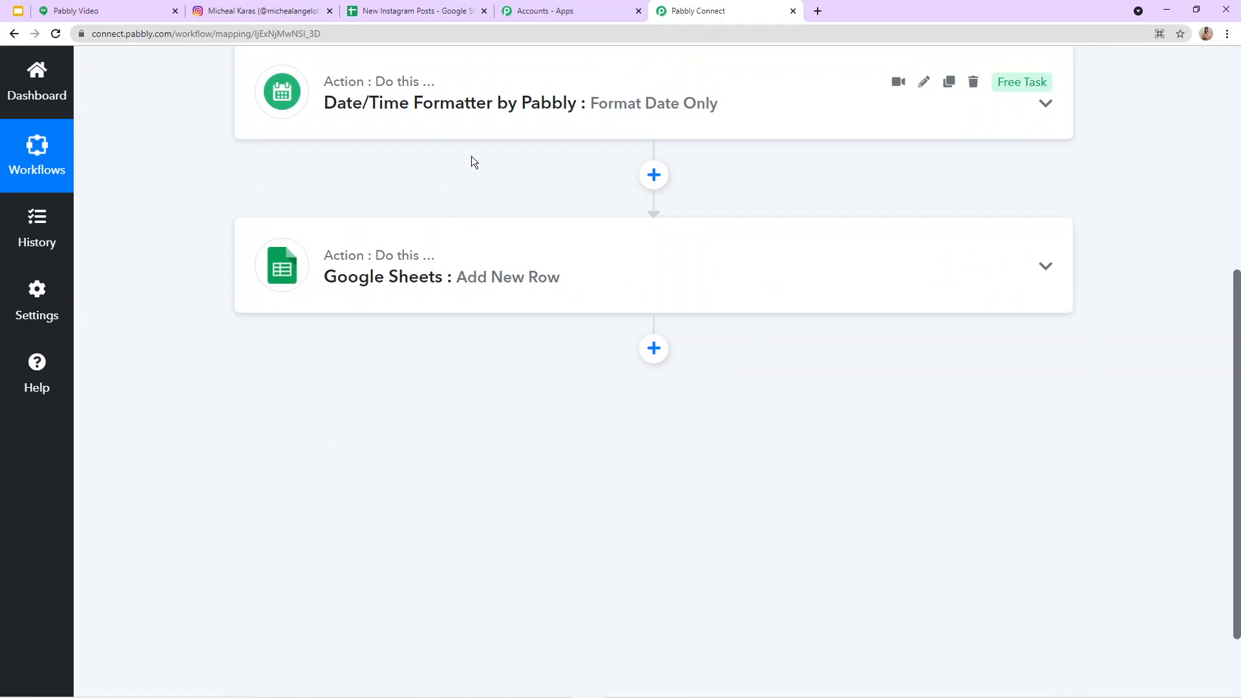
Step: Expand the Date/Time Formatter action, review its date format settings and response, and collapse it again
click(472, 132)
scroll(451, 551, down, 2)
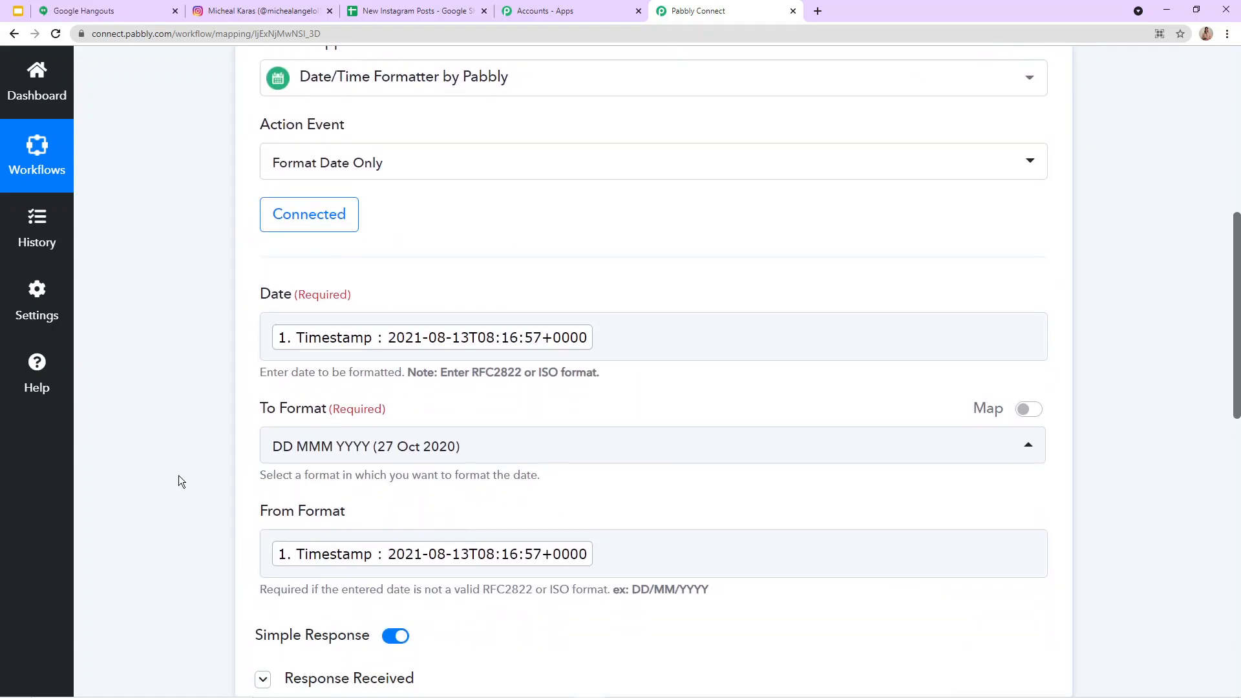
scroll(319, 518, down, 4)
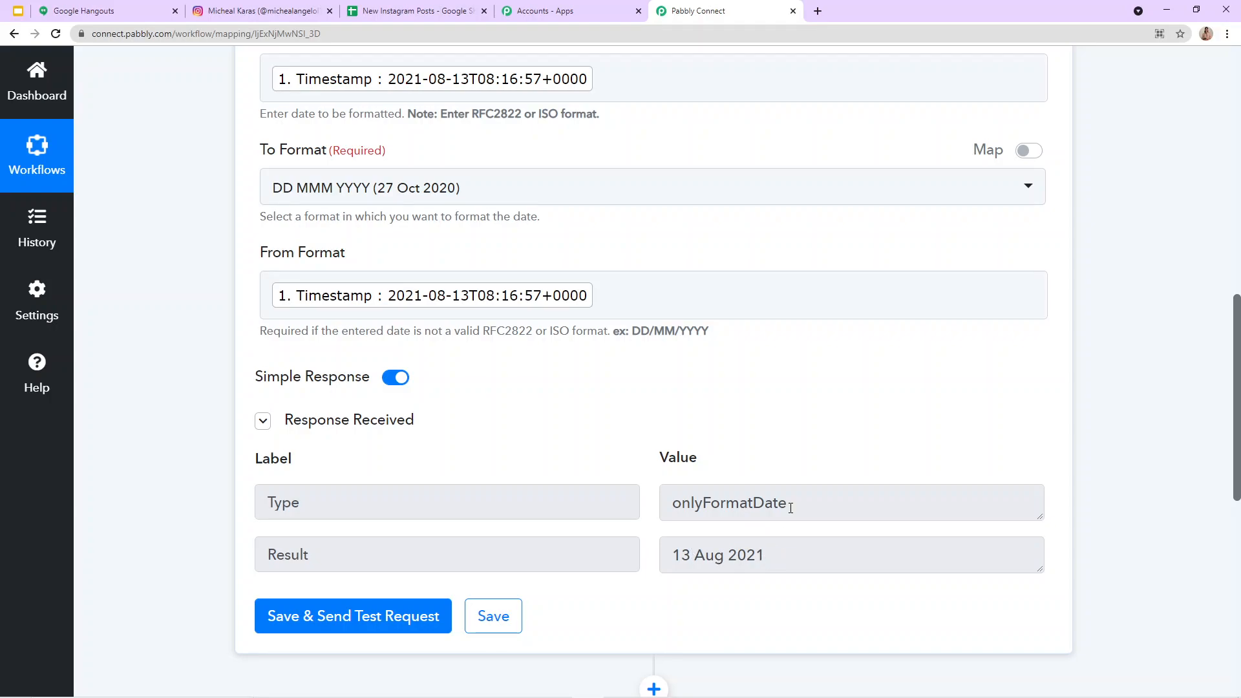
scroll(886, 390, up, 8)
click(1048, 229)
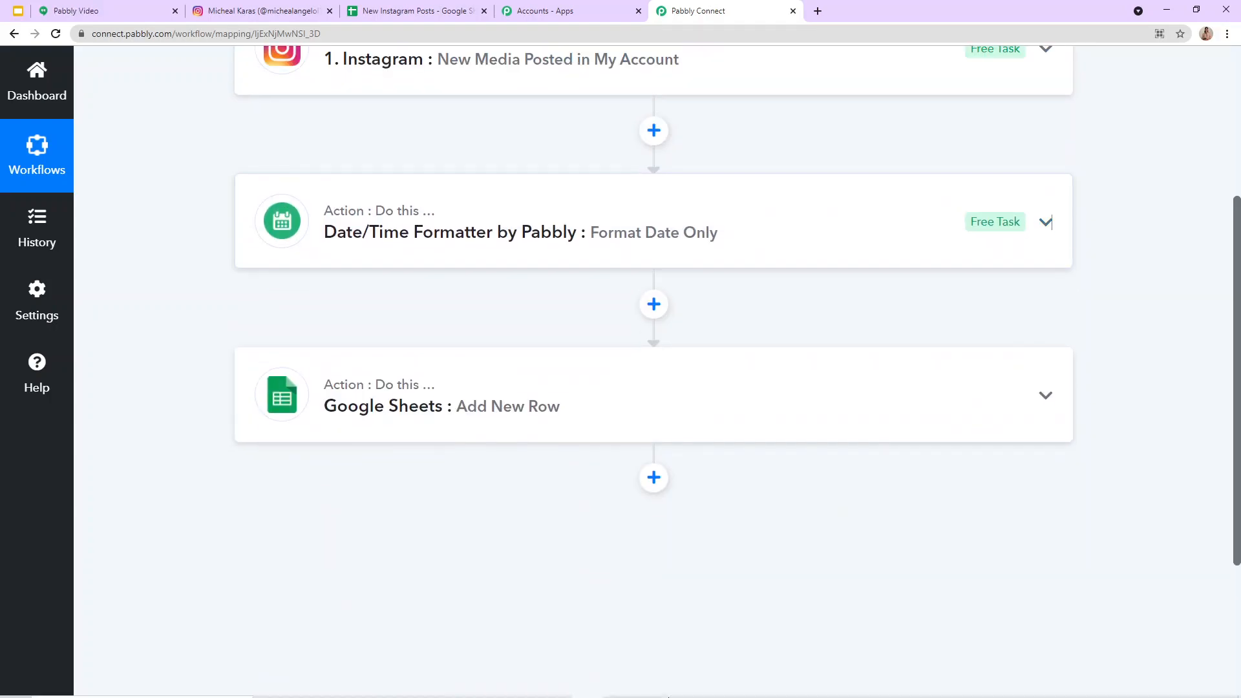
Step: Expand the Google Sheets Add New Row action and review its spreadsheet, sheet and column mapping
click(373, 407)
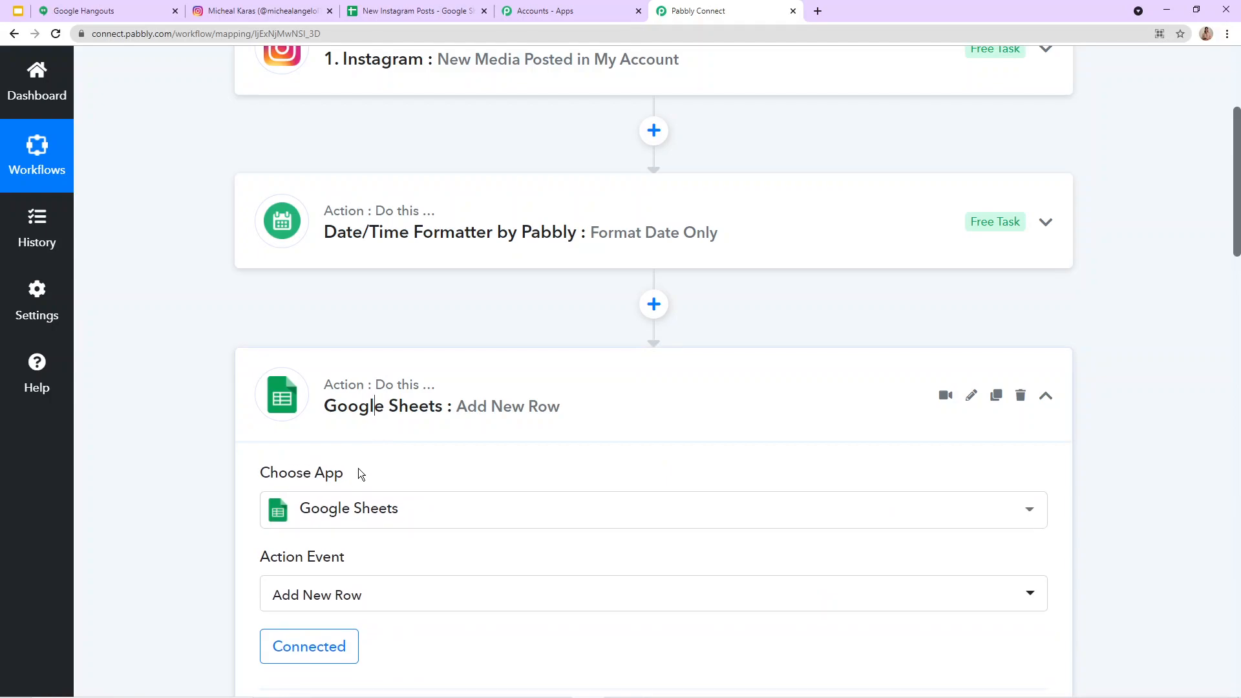
scroll(360, 467, down, 4)
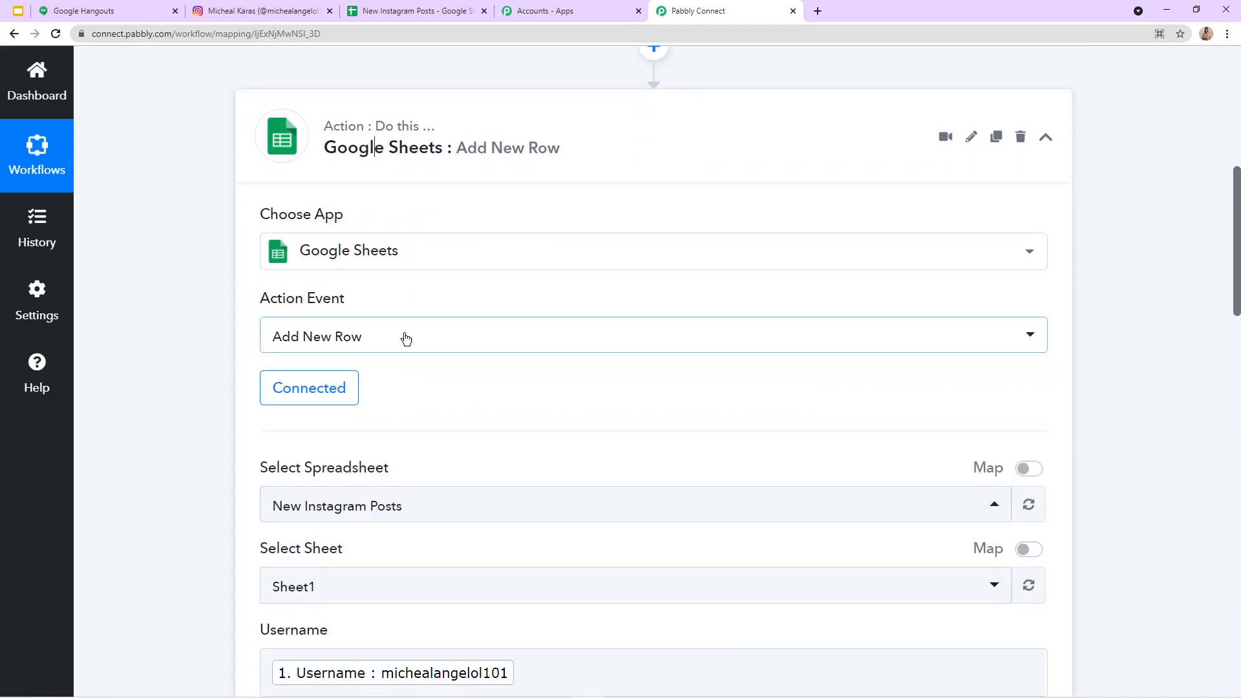
scroll(551, 615, down, 4)
scroll(900, 344, up, 8)
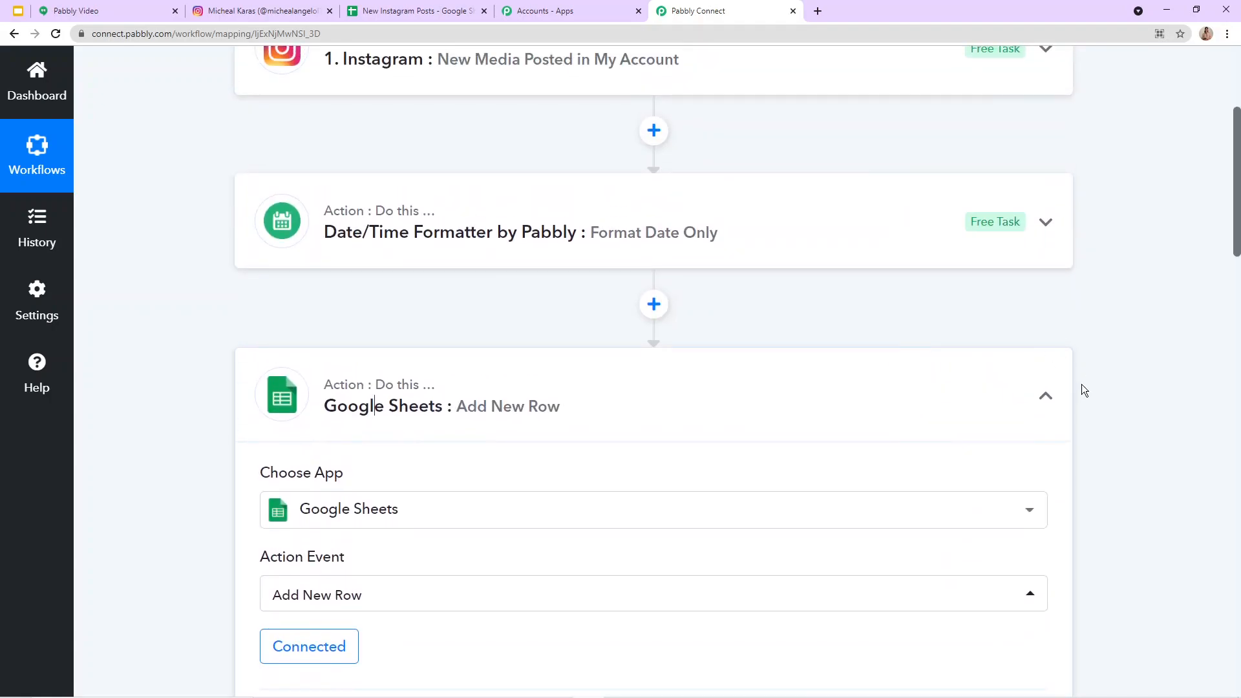
Step: Collapse the Google Sheets action, switch to Instagram and start a new photo post with the Rose image from Downloads
click(1045, 397)
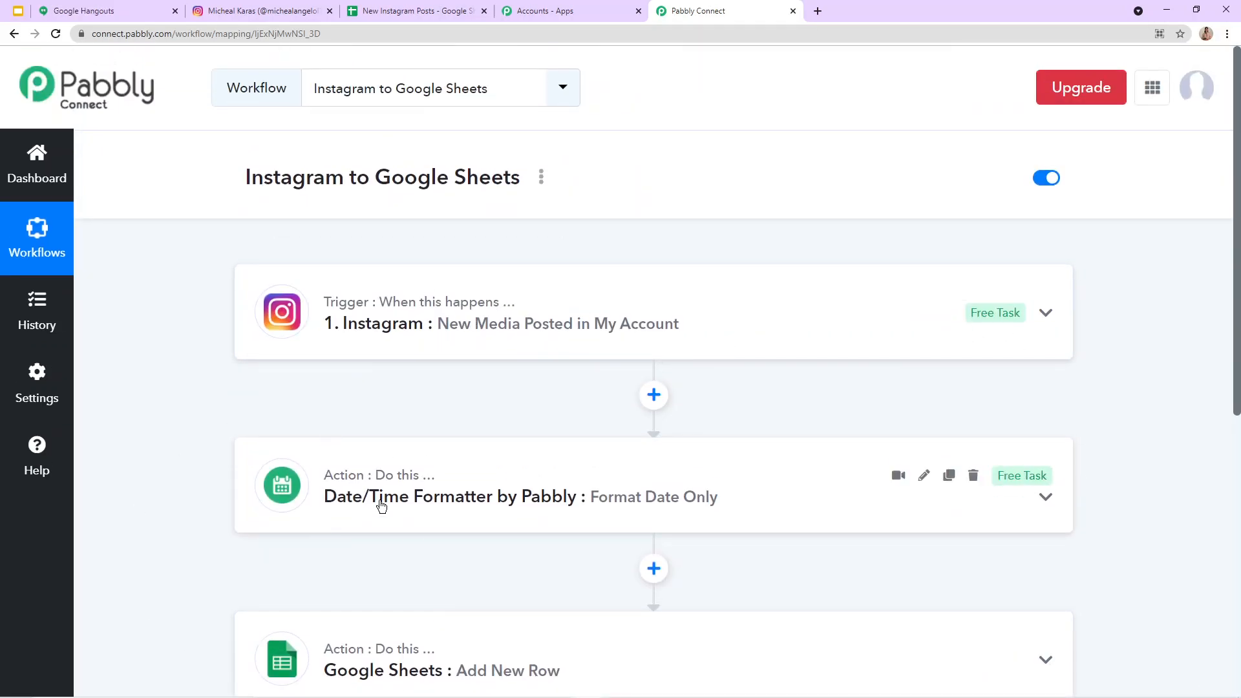
click(265, 6)
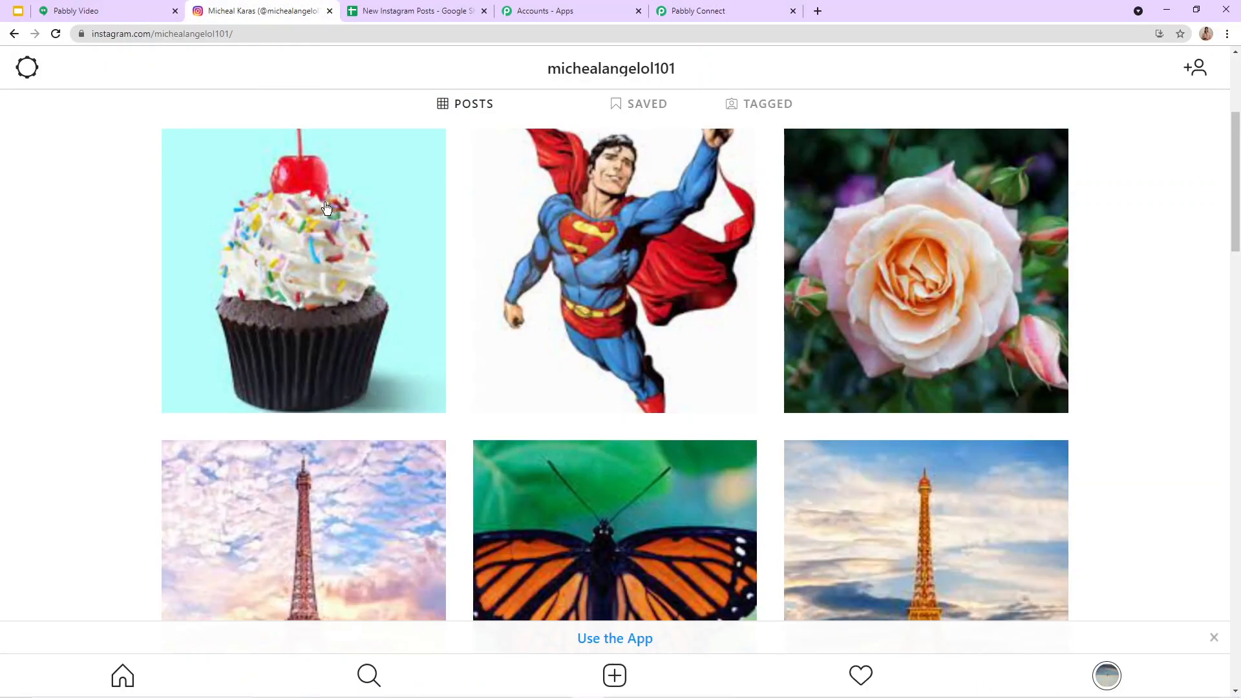
scroll(323, 206, up, 4)
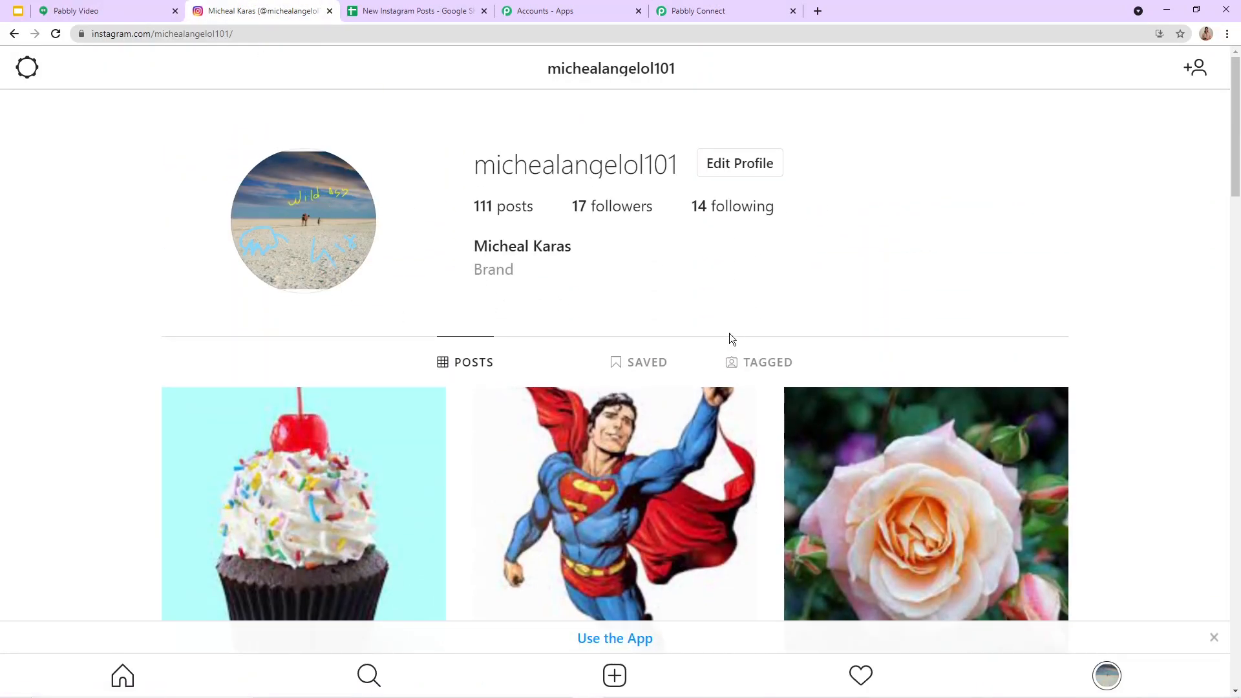
scroll(734, 326, down, 4)
mouse_move(605, 690)
click(615, 675)
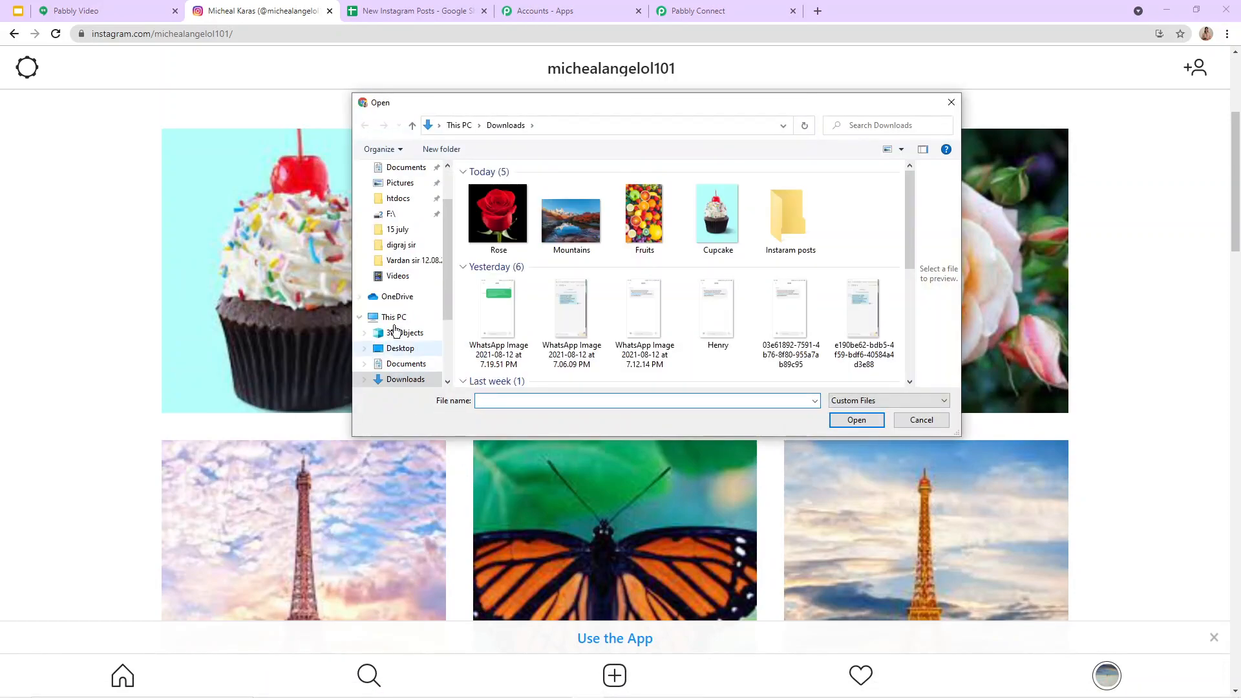
click(478, 205)
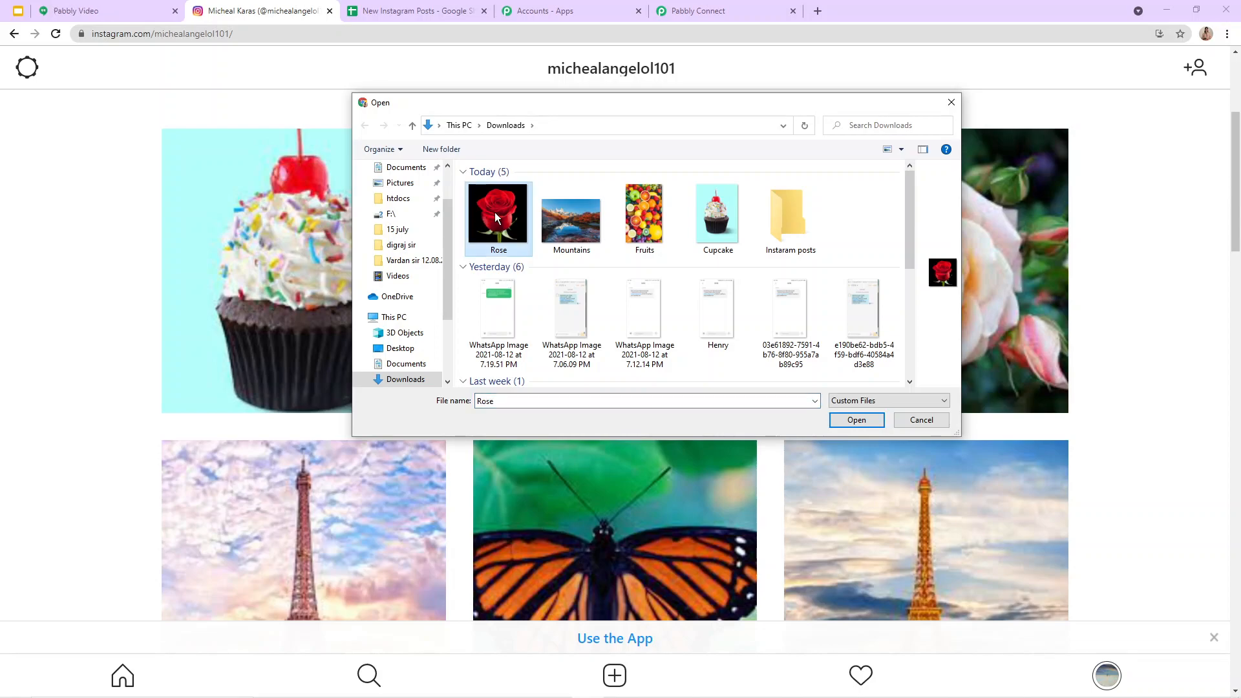
double_click(495, 212)
Step: Share the rose photo with the caption "Rose."
scroll(989, 226, up, 2)
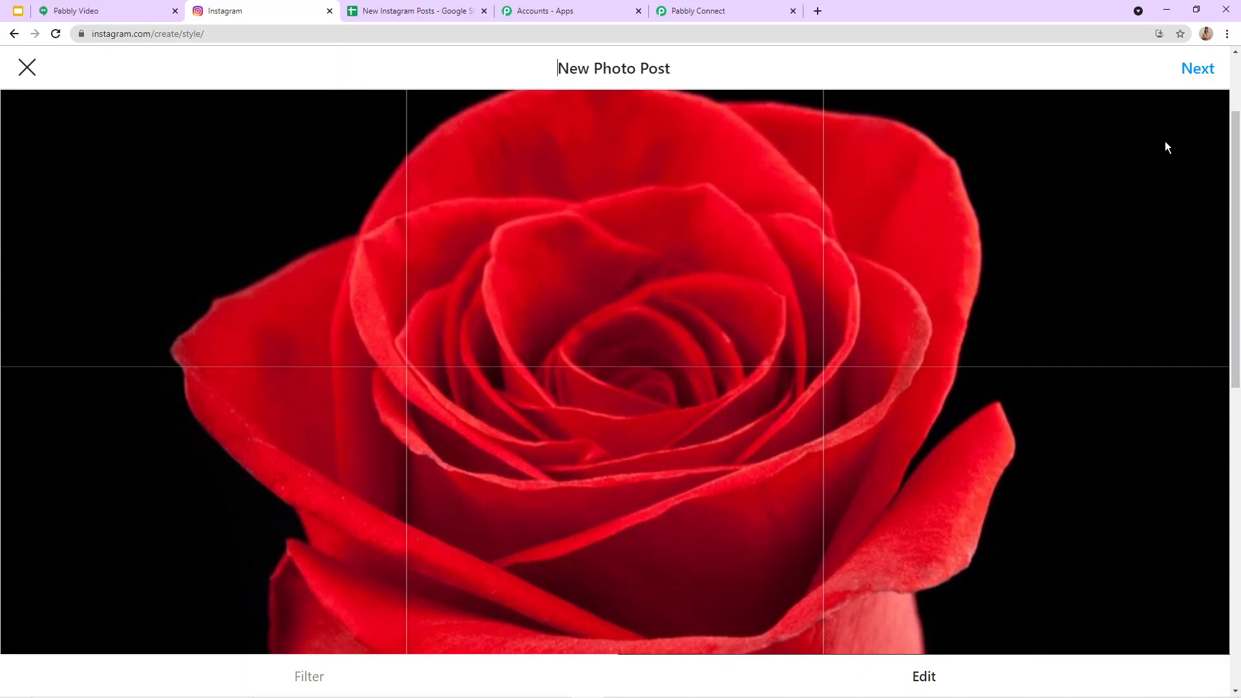
click(1189, 73)
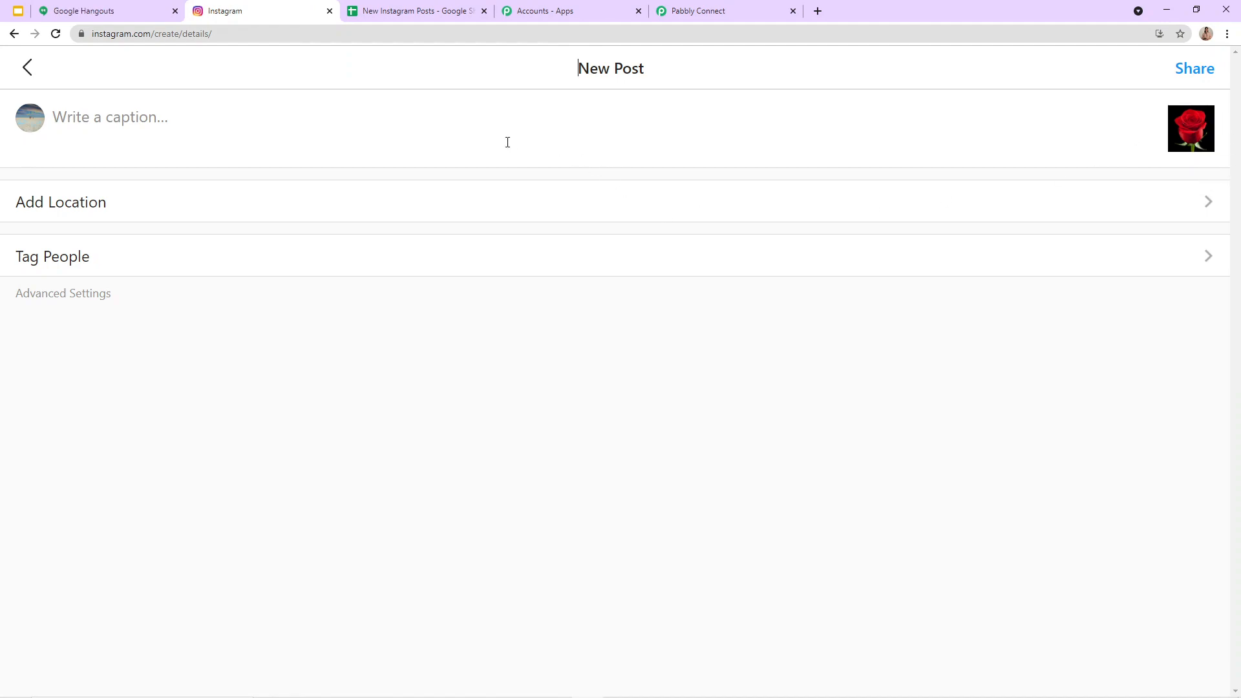
click(471, 140)
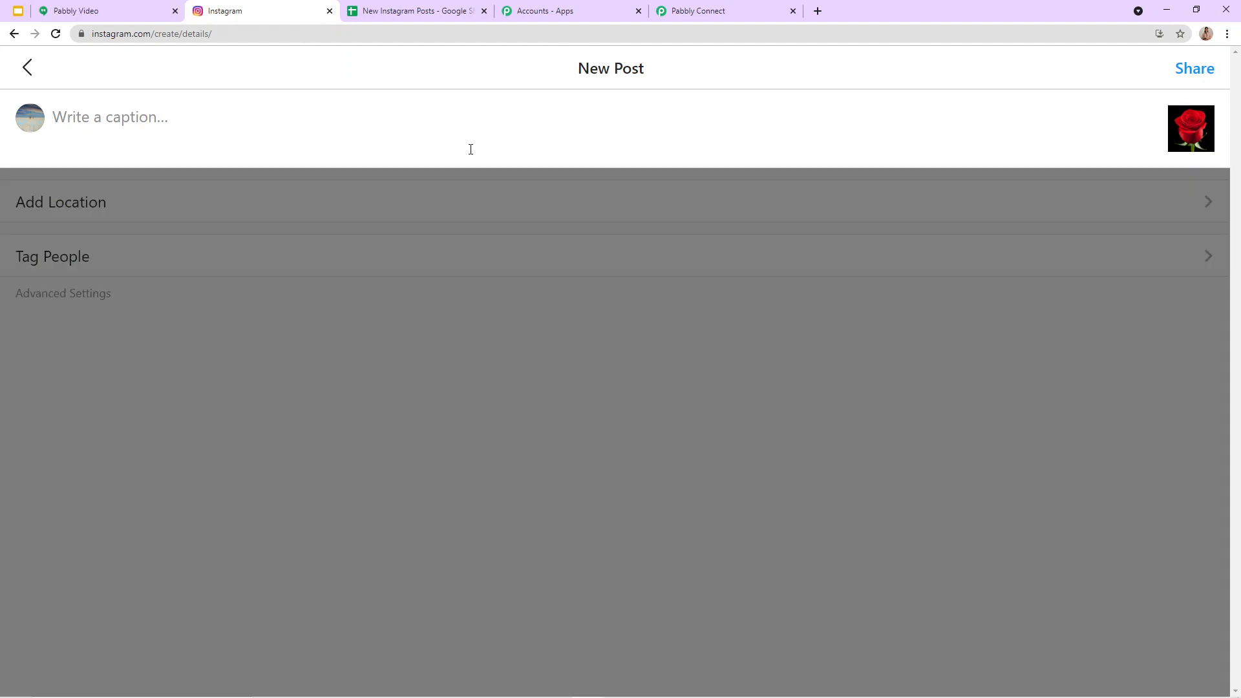
text(Rose.)
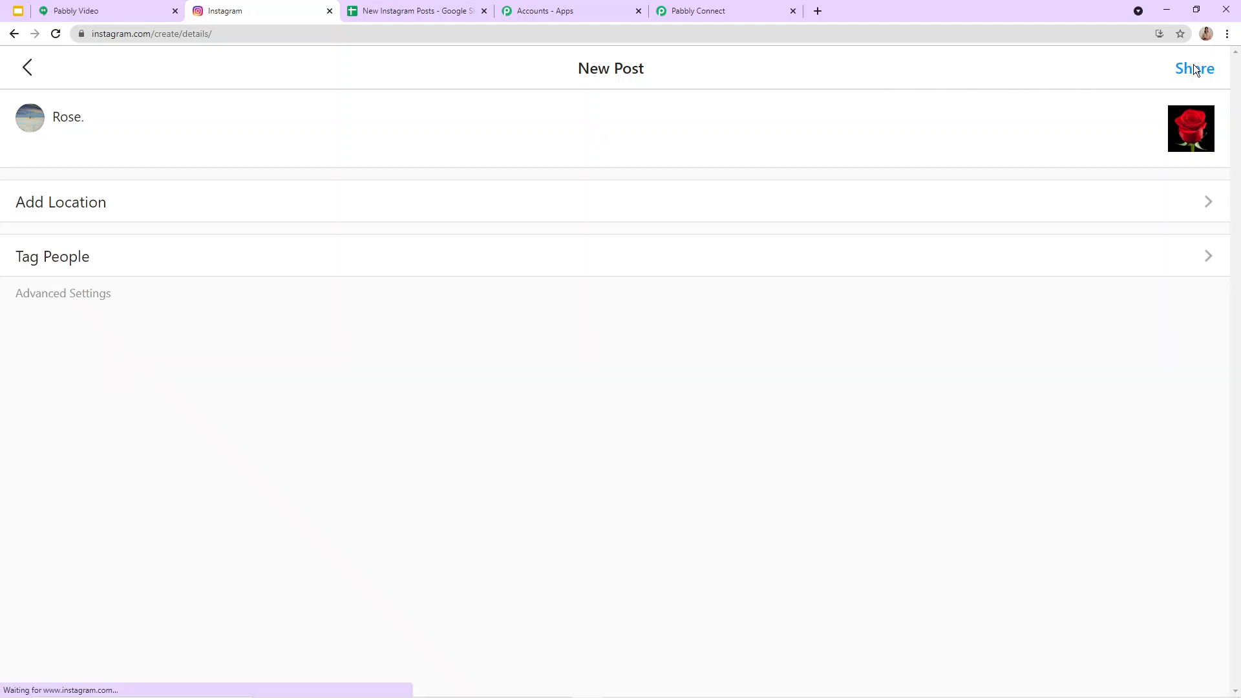
click(1193, 65)
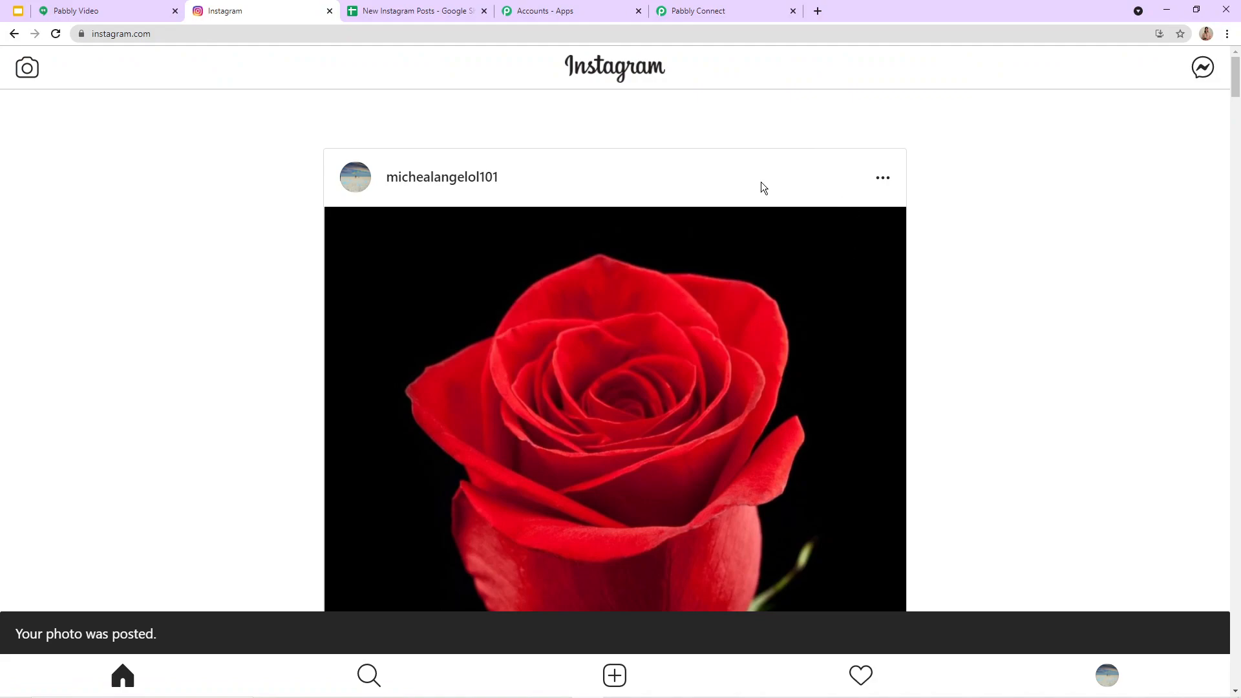
Step: Return to the Instagram profile and open the newly shared rose post to view its caption and link
scroll(646, 420, down, 4)
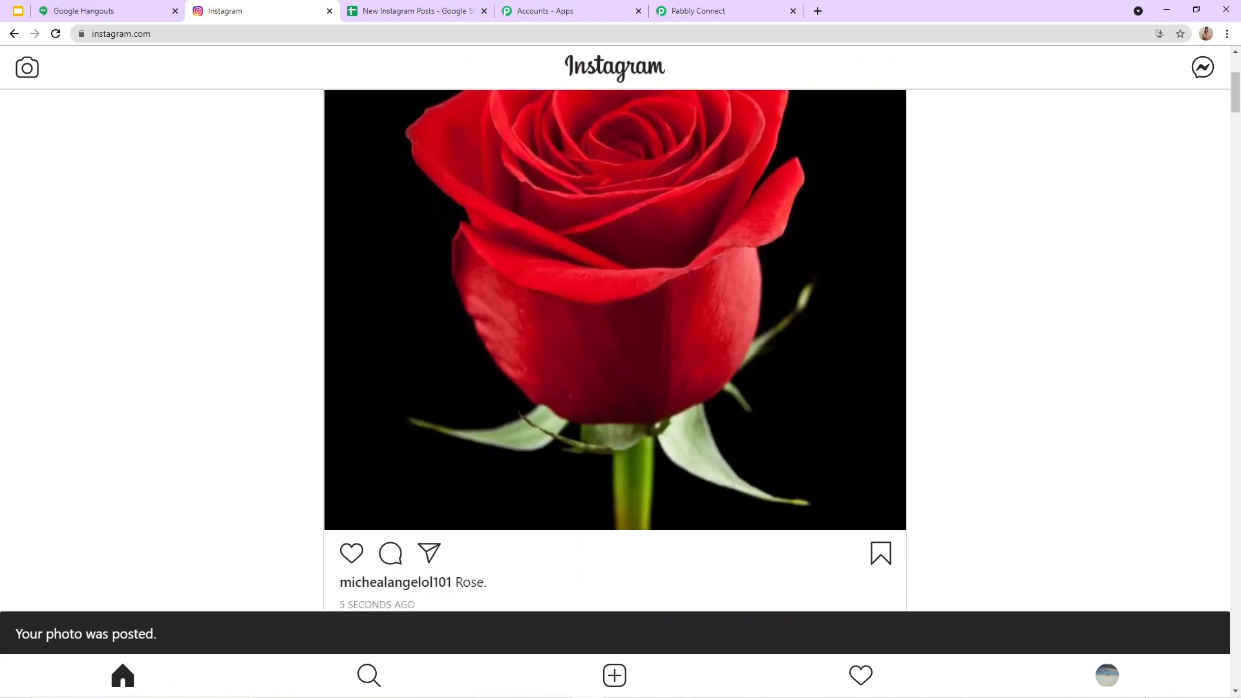
click(1109, 672)
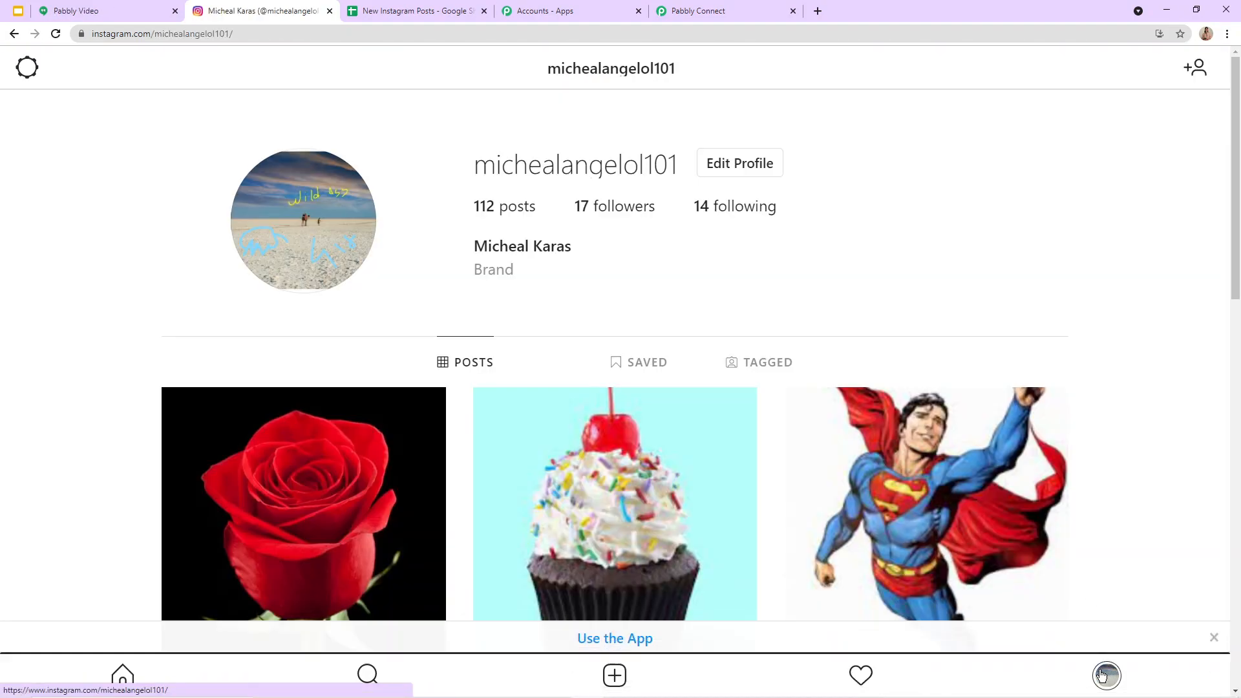
scroll(315, 303, down, 4)
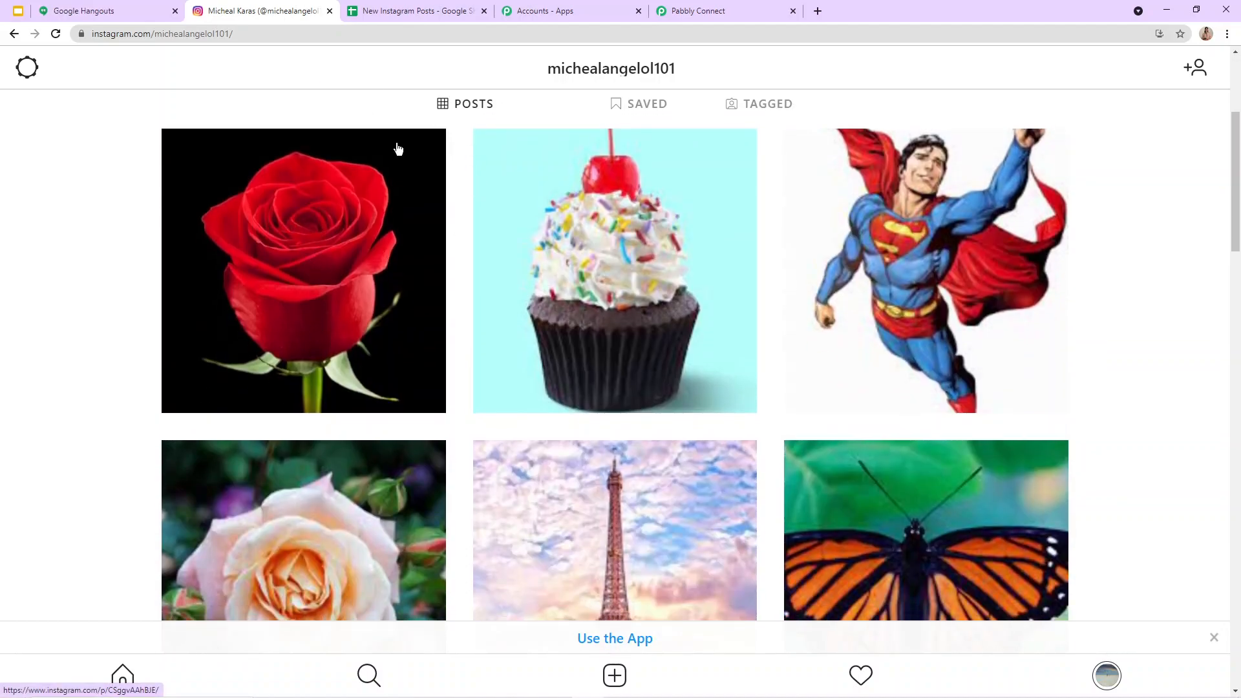
click(276, 263)
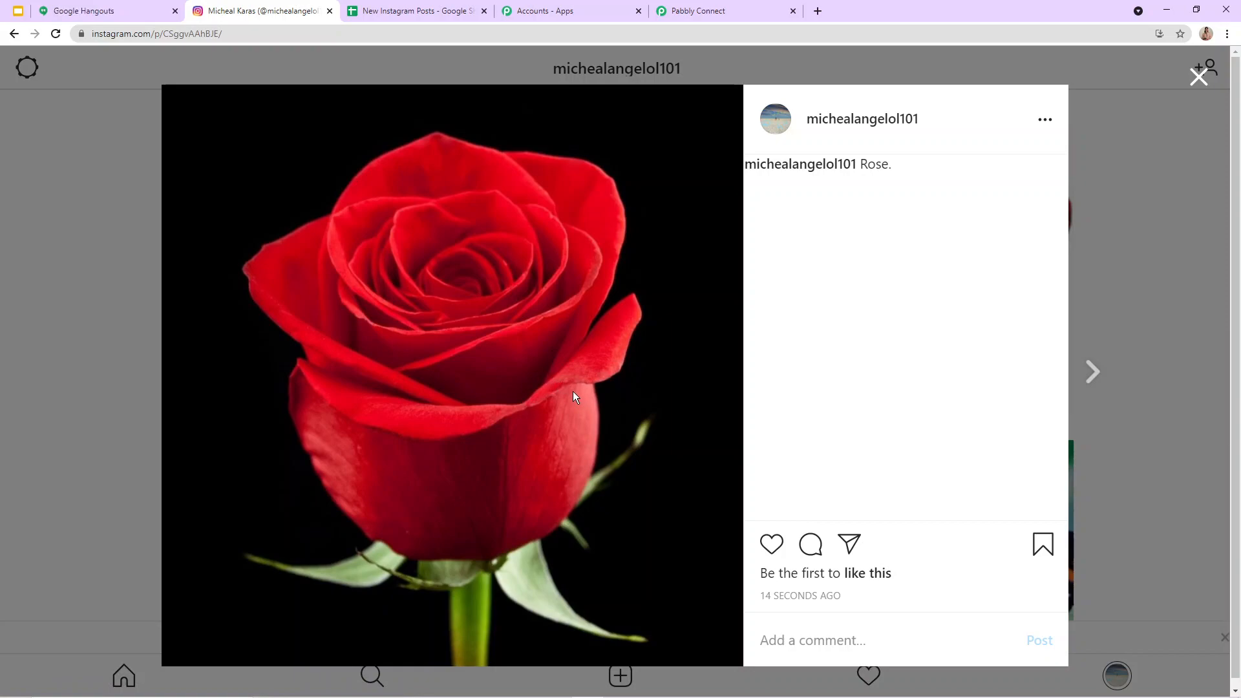
key(ctrl+l)
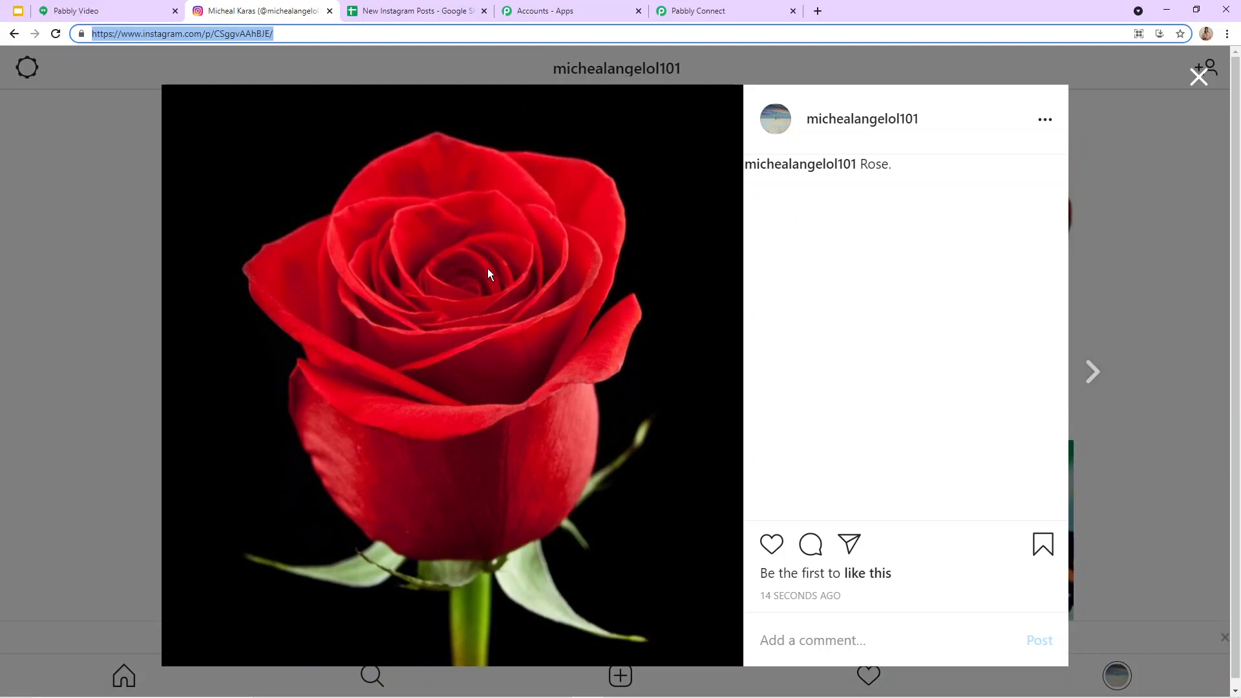
Step: Reload the New Instagram Posts sheet in Google Sheets and check it for the rose post's row, closing the open Instagram post meanwhile
click(428, 11)
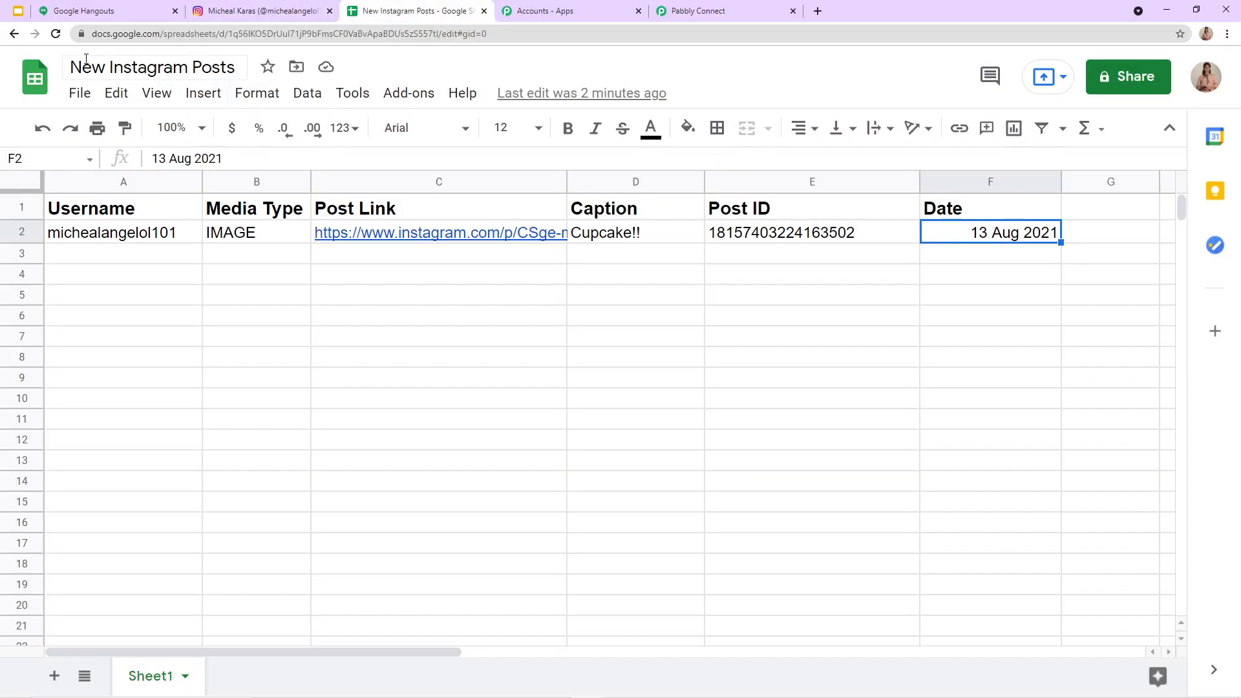
click(57, 33)
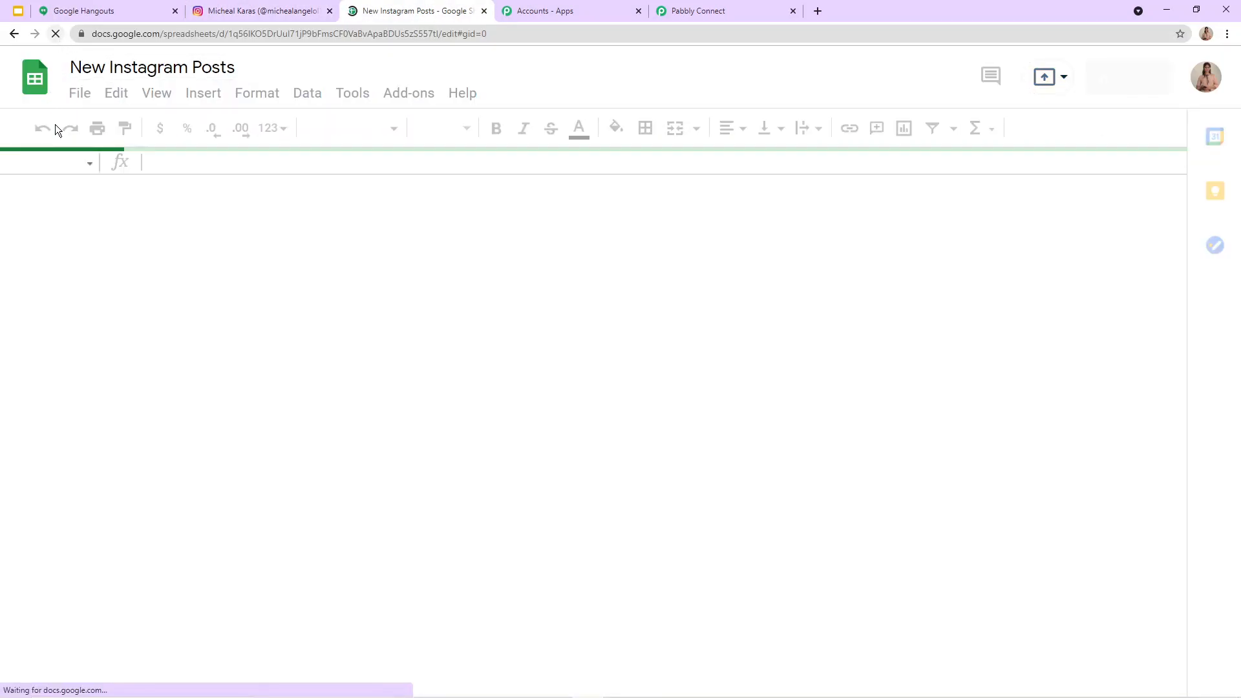
click(308, 11)
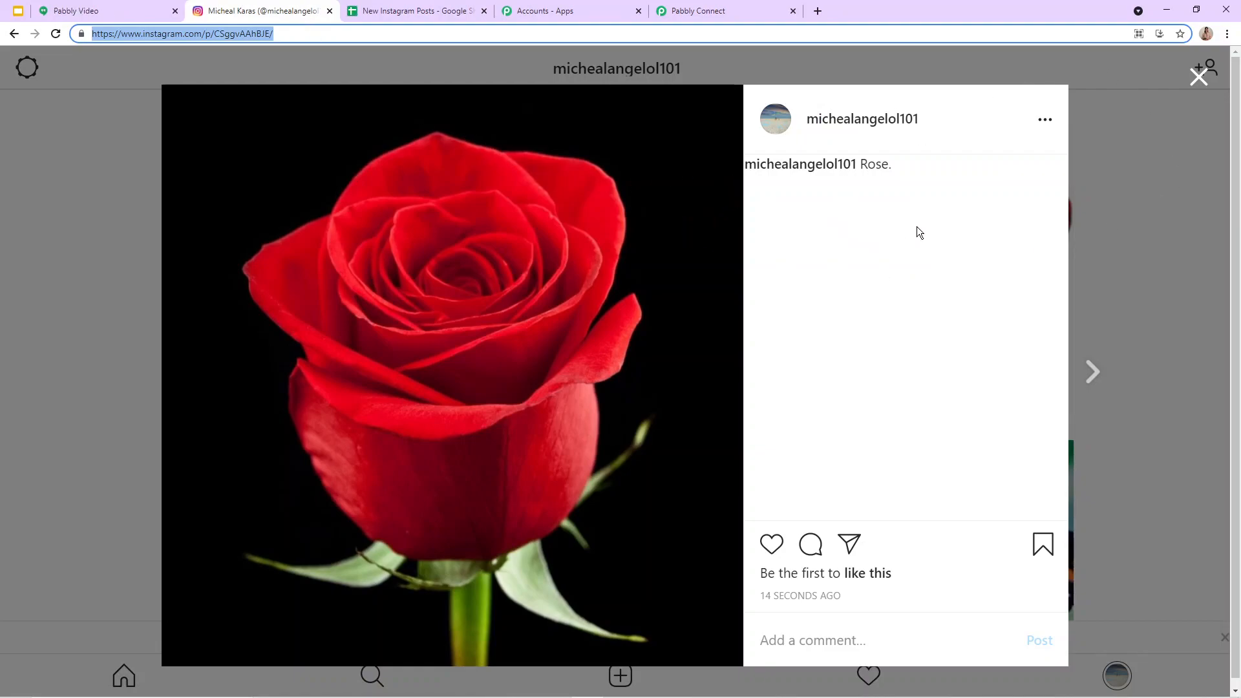
click(1199, 77)
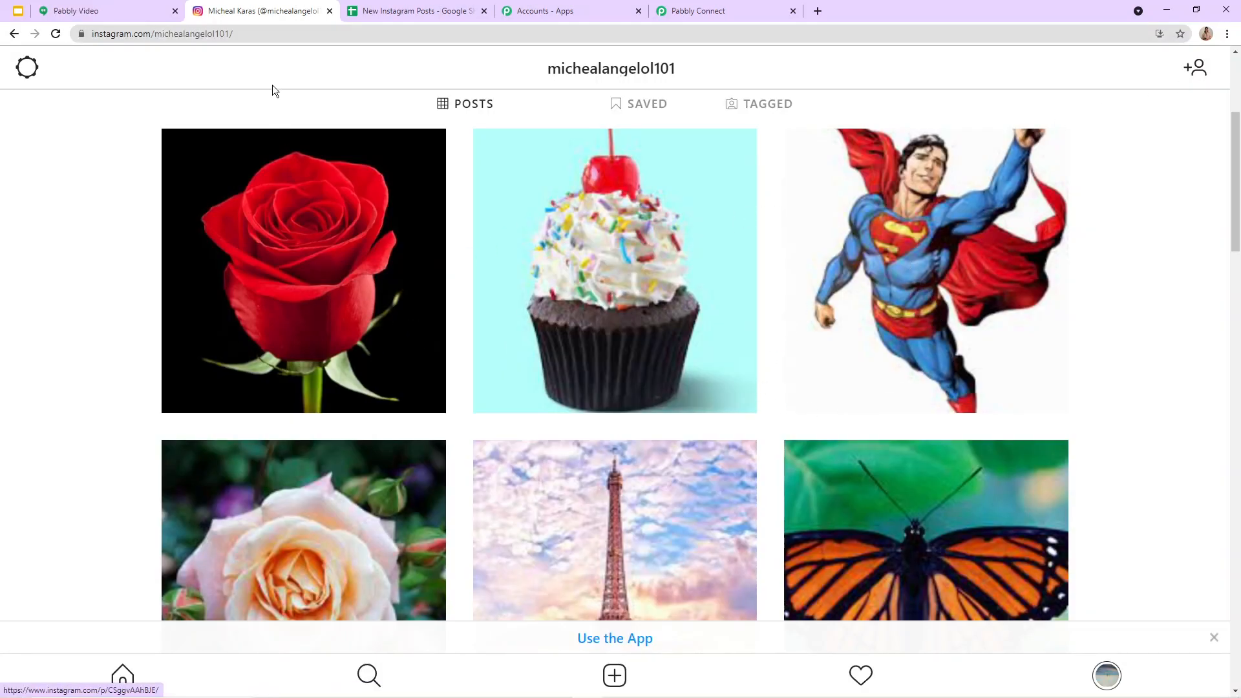
click(414, 11)
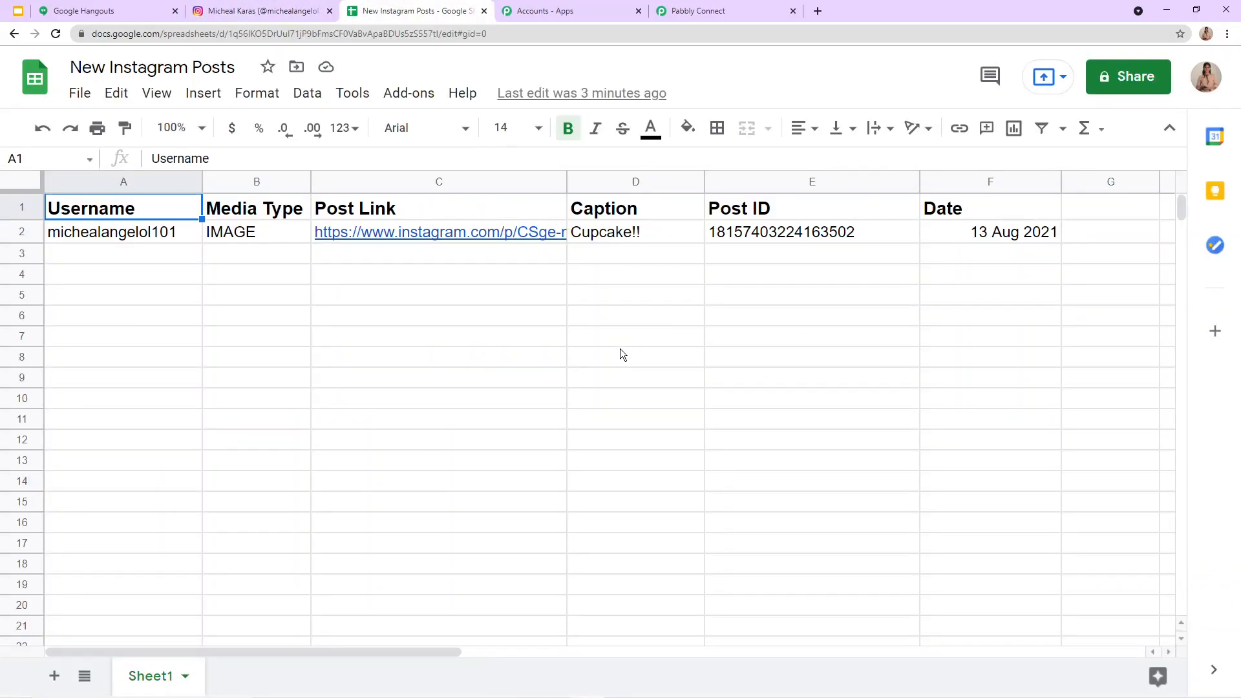
click(259, 11)
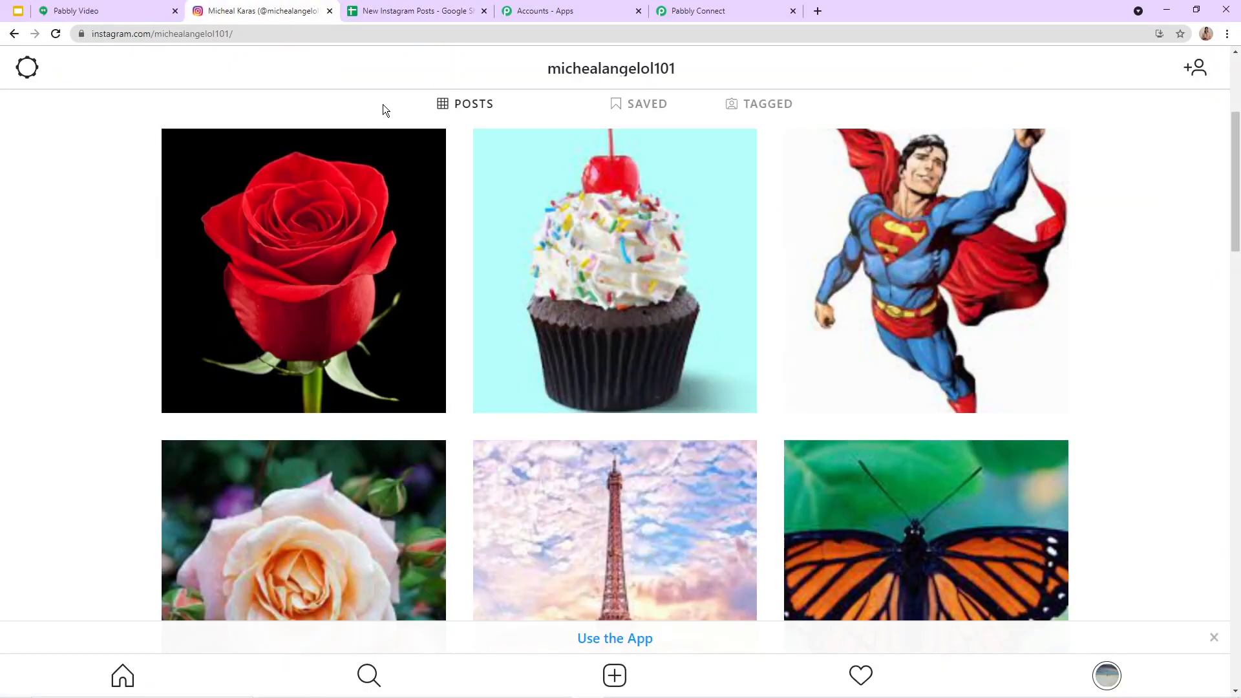
click(294, 34)
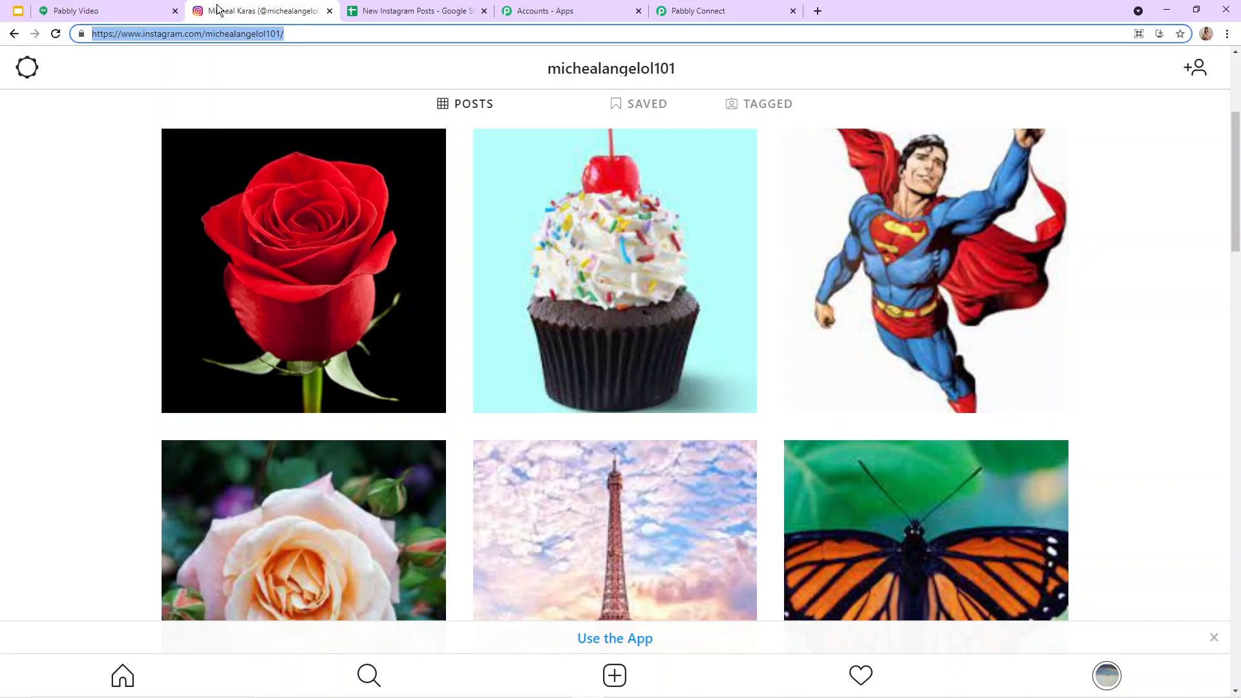
click(388, 10)
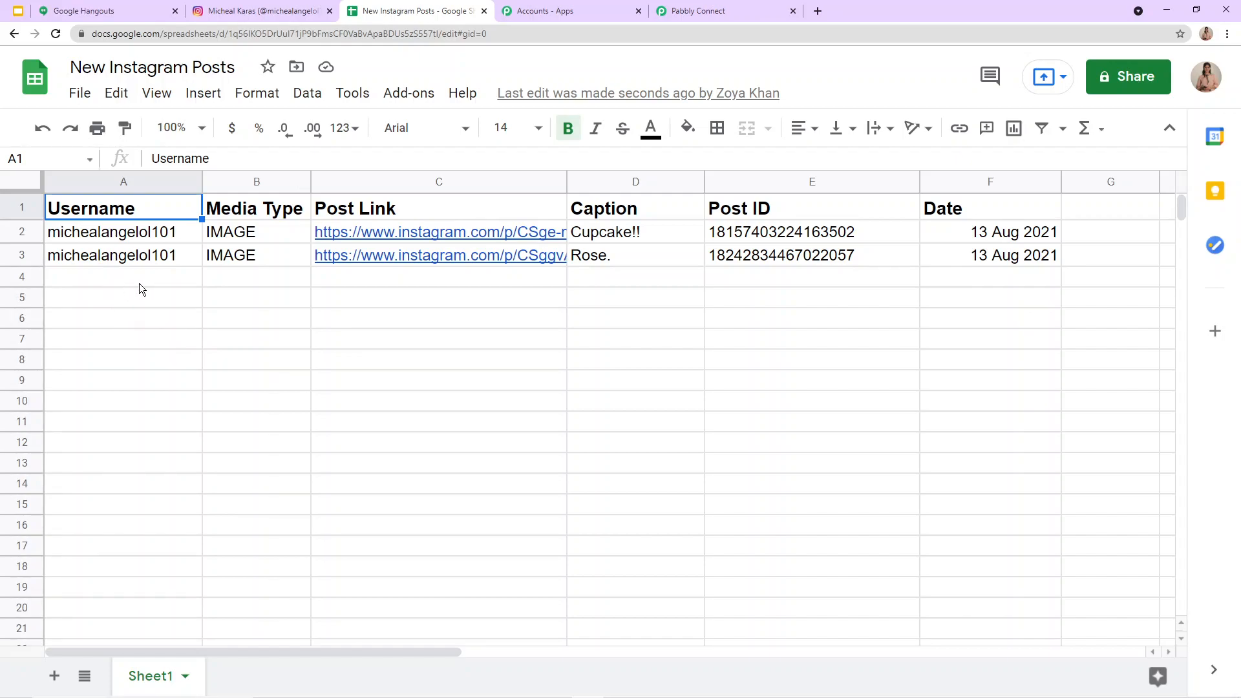
Step: Reopen the rose post in Instagram and compare its account name, link and caption with its row in the New Instagram Posts sheet
click(258, 11)
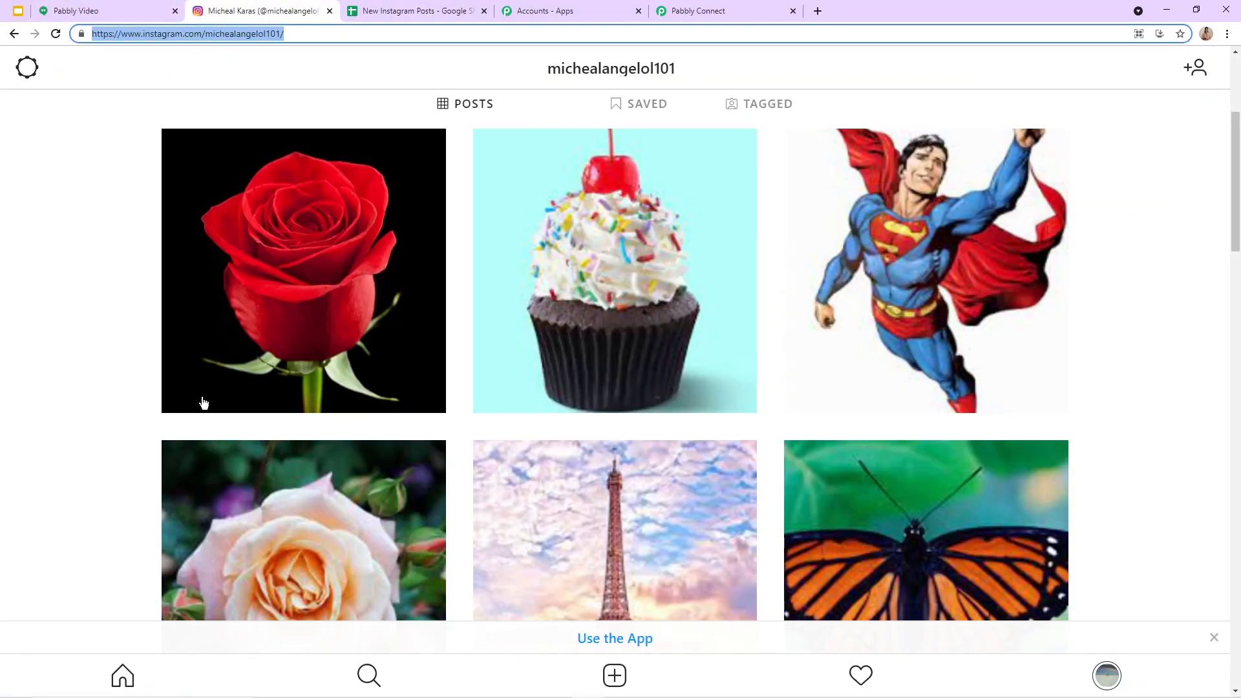
click(216, 329)
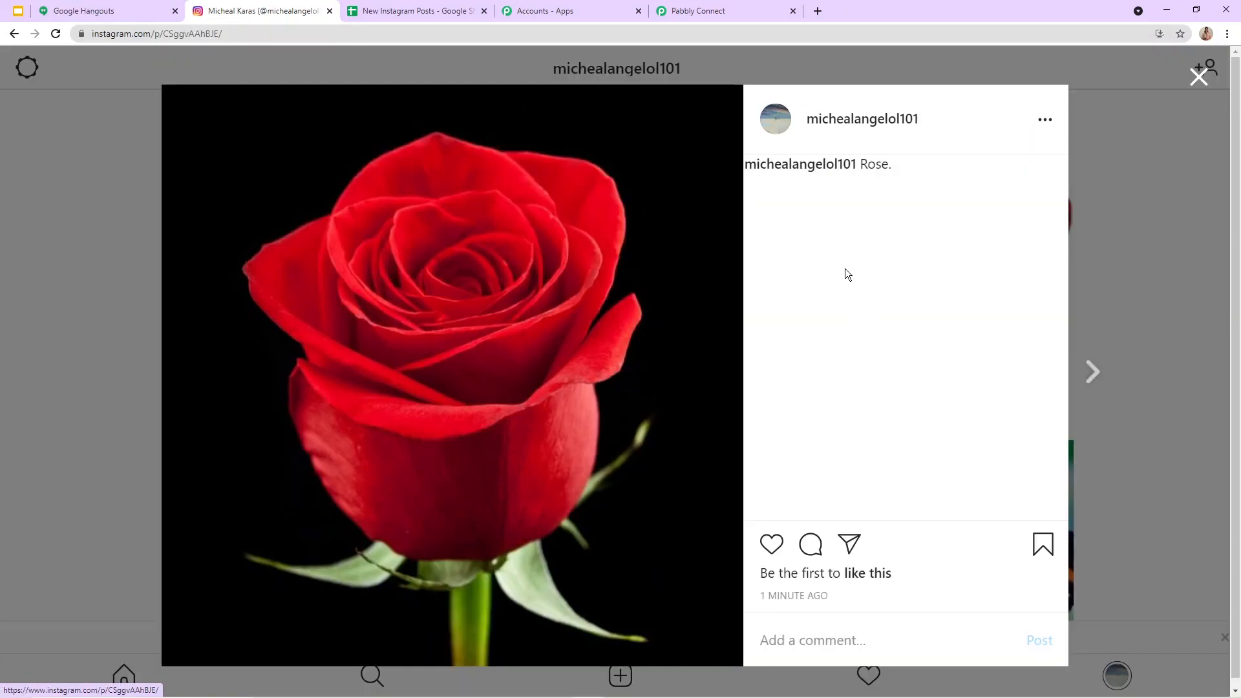
click(1200, 77)
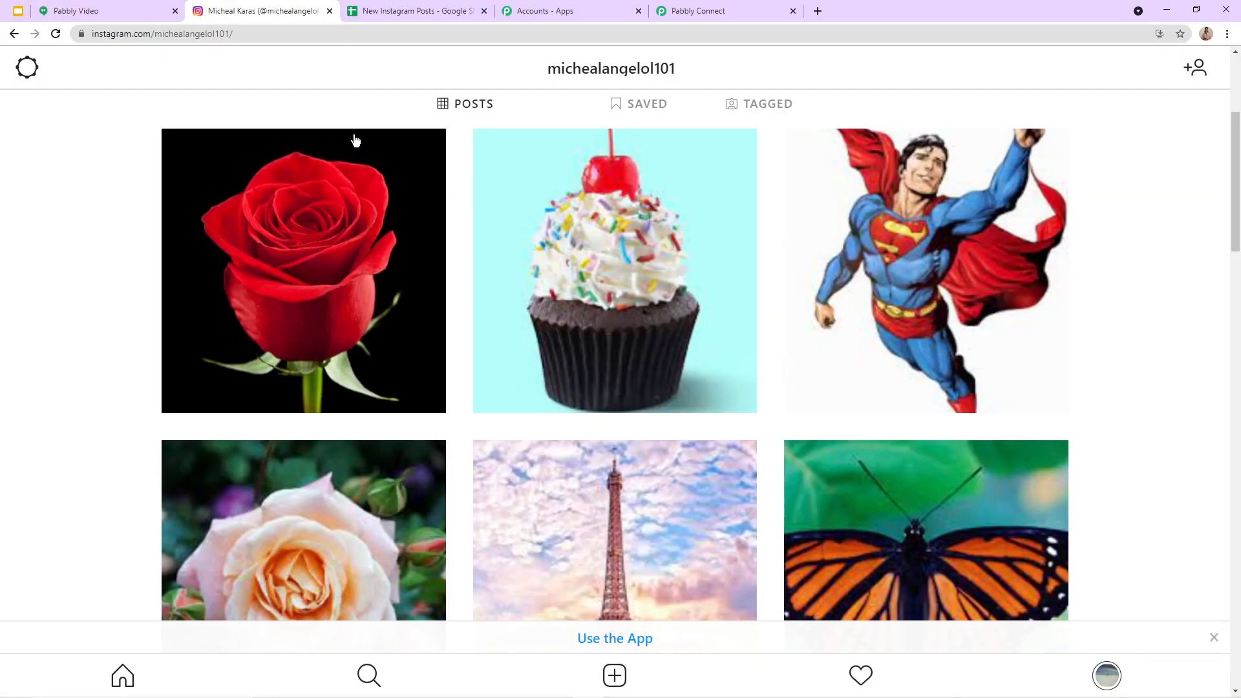
drag(561, 65, 746, 152)
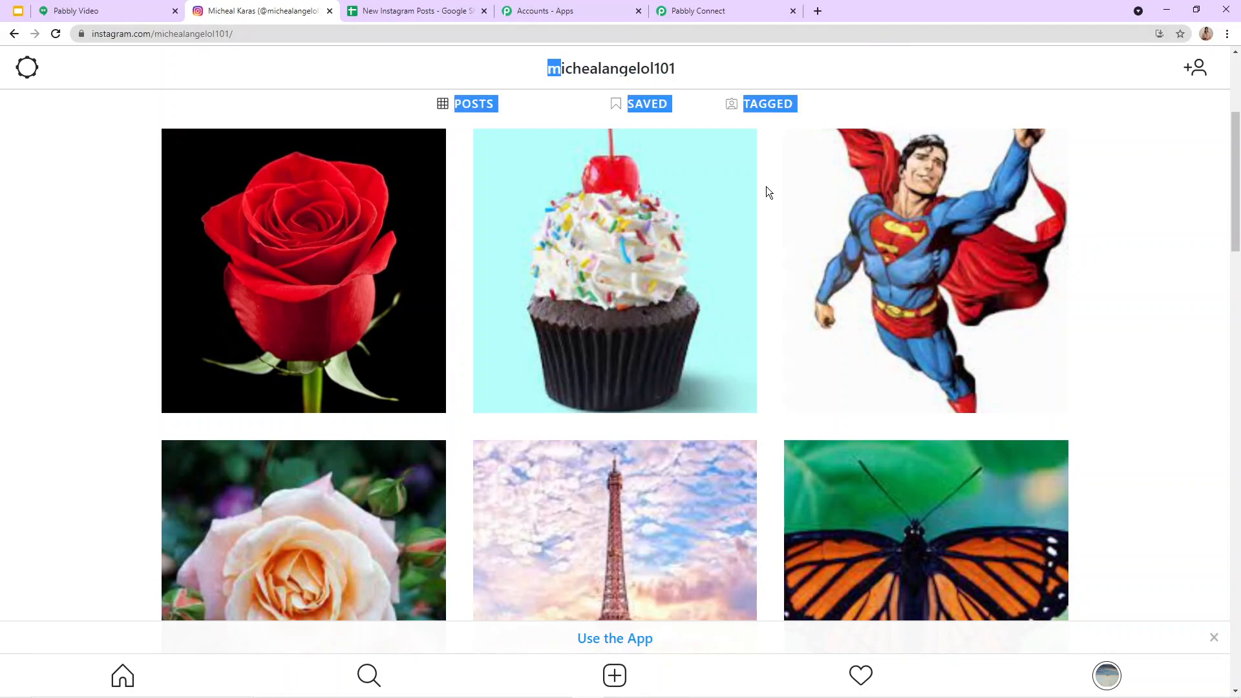
click(413, 11)
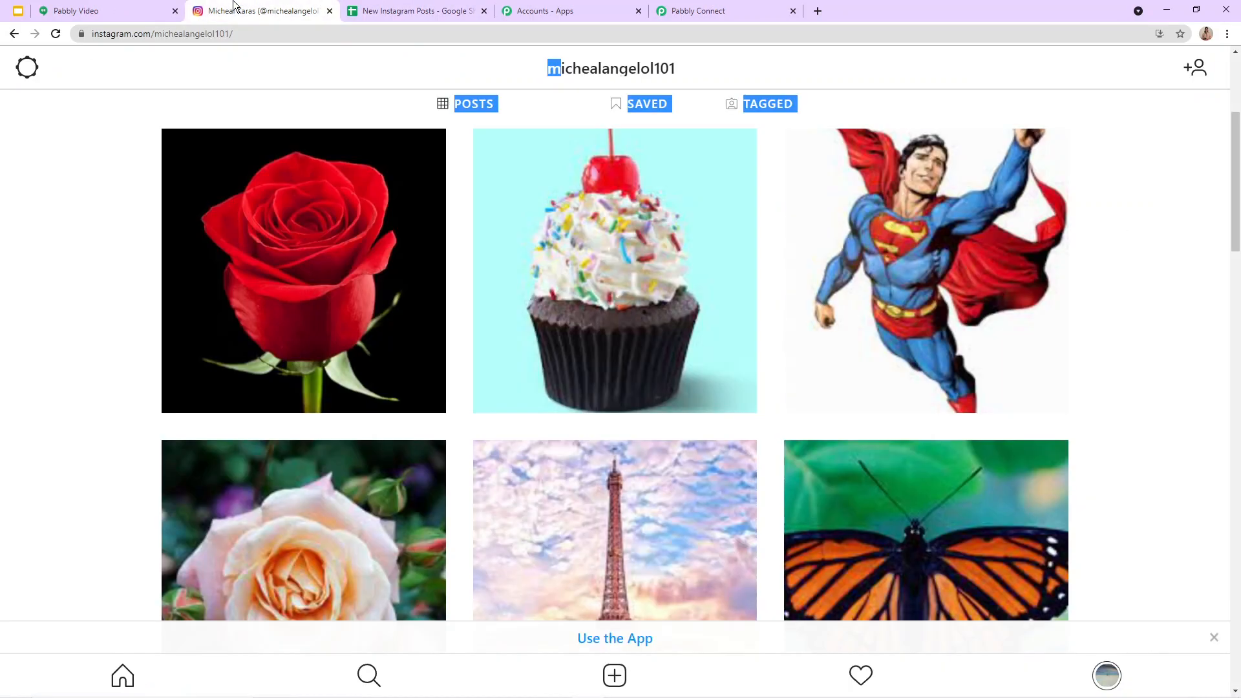
Step: Switch back to Instagram and start another photo post with the Mountains image from Downloads
click(262, 11)
mouse_move(614, 674)
click(615, 676)
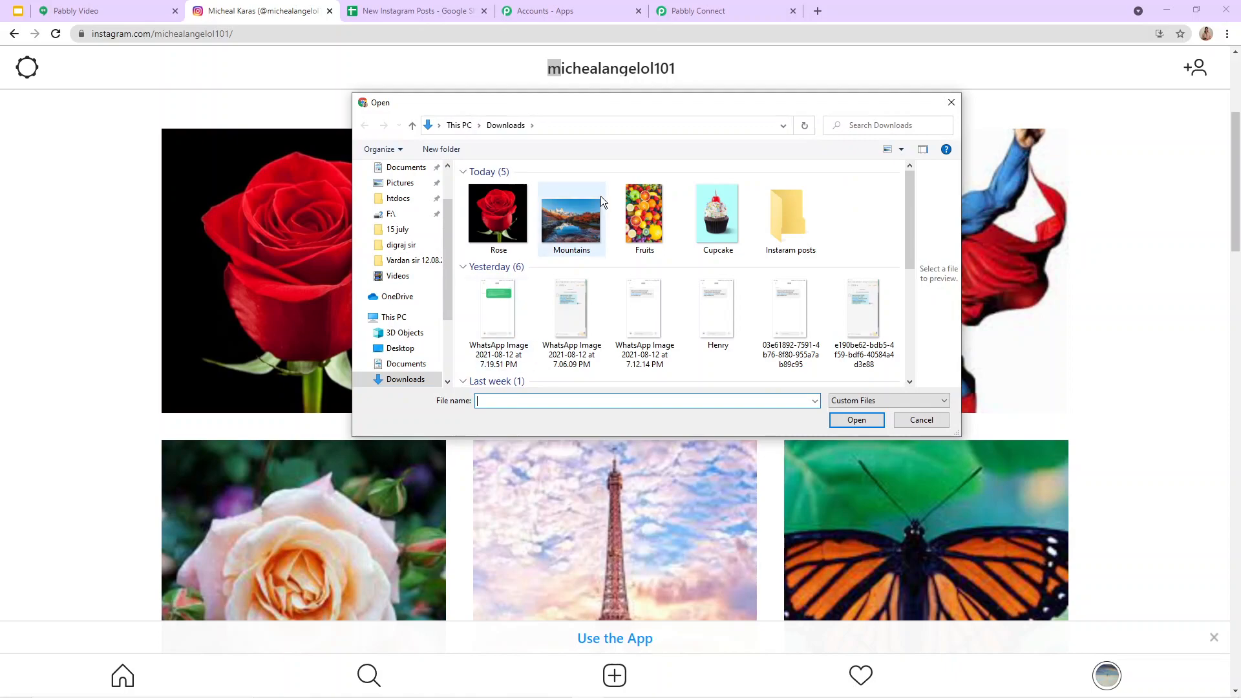
click(589, 213)
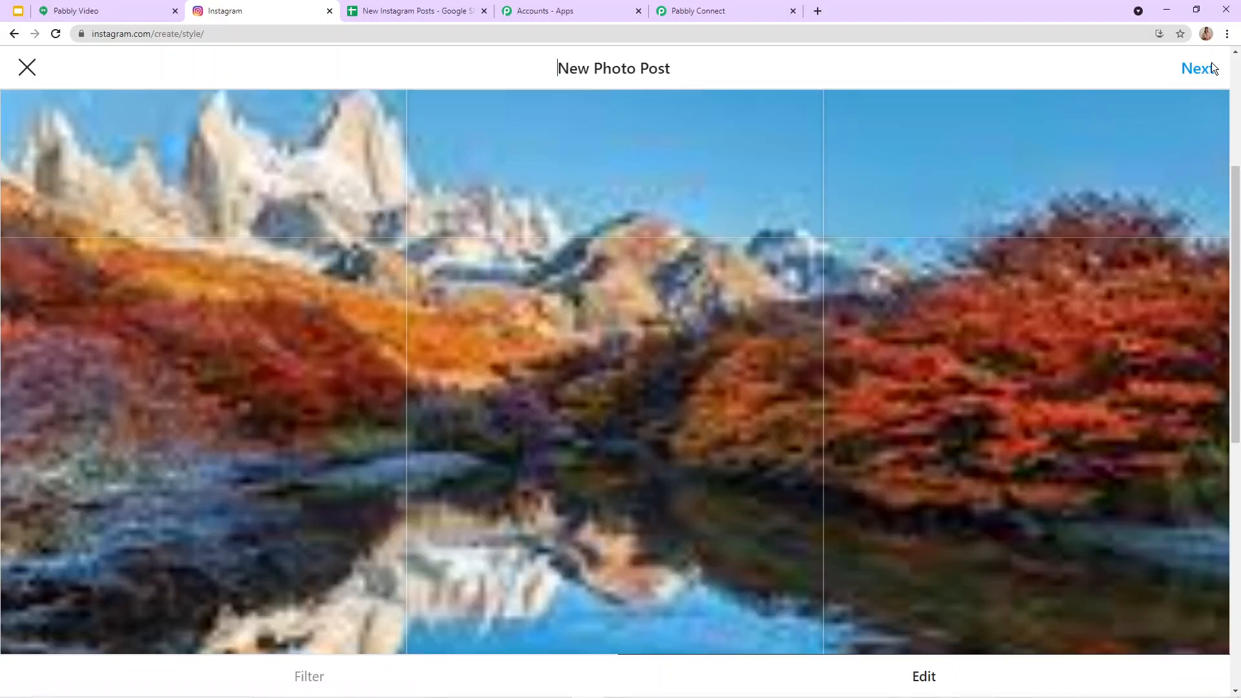
Step: Share the mountain photo with the caption "Mountains" and return to the profile
click(1194, 68)
click(535, 112)
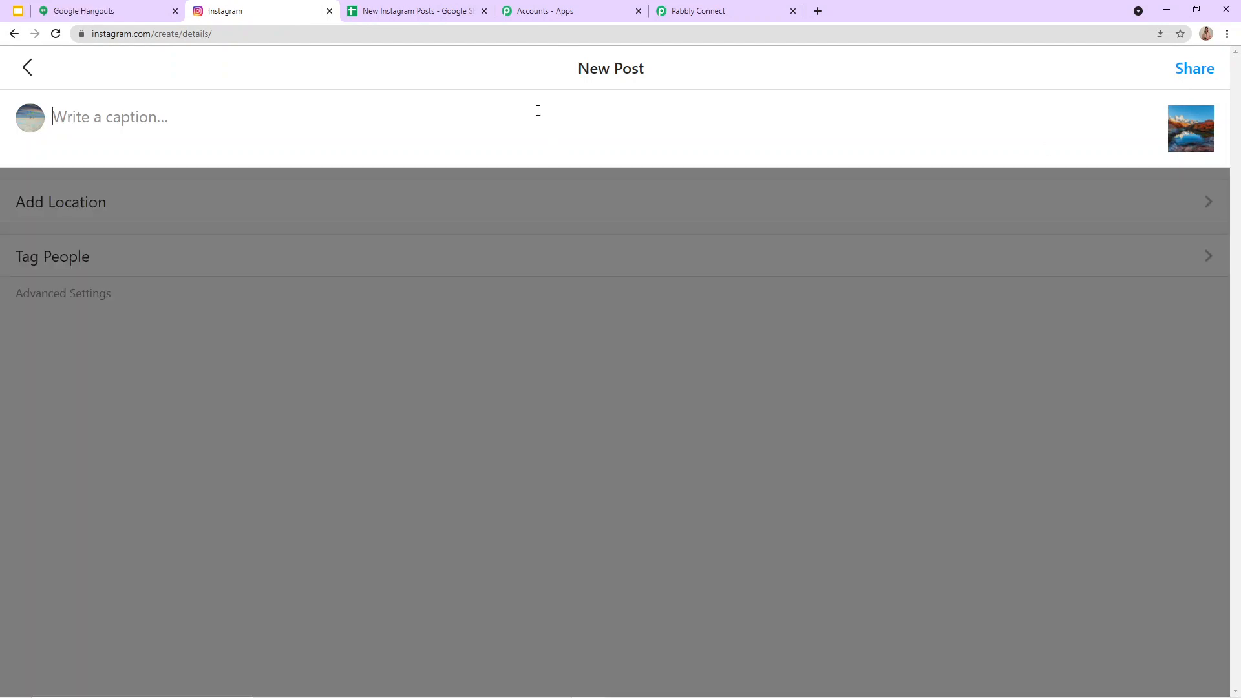
text(Mountains)
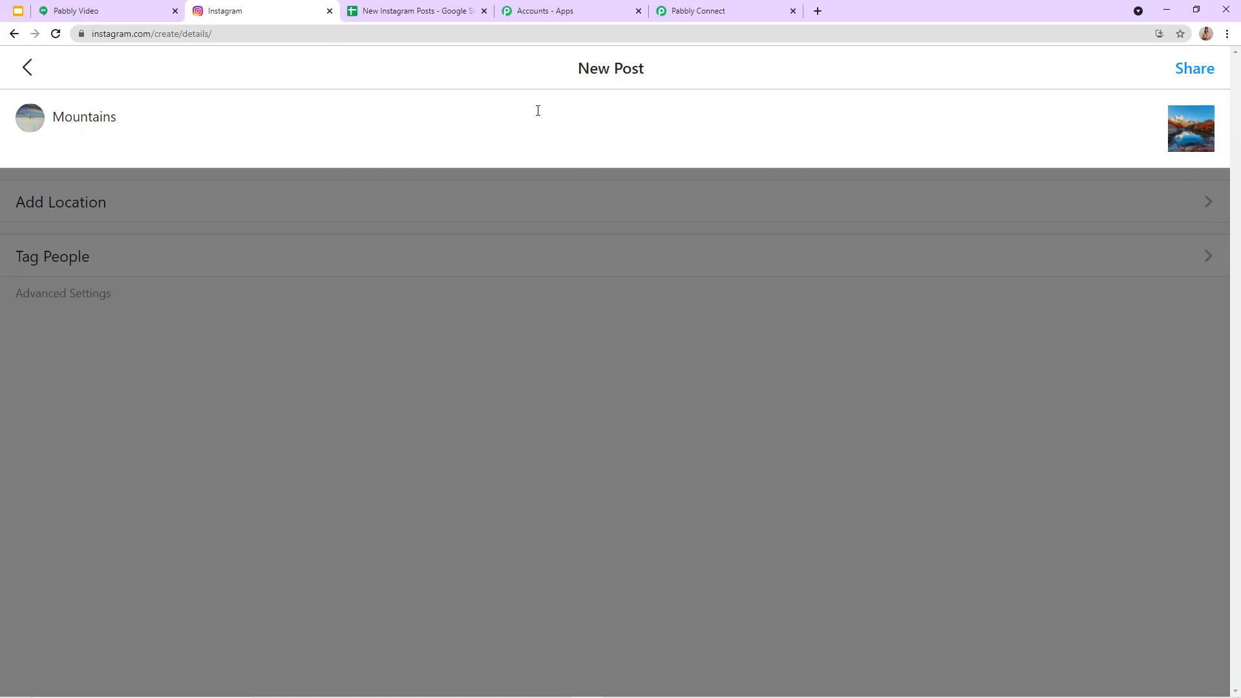
click(1194, 69)
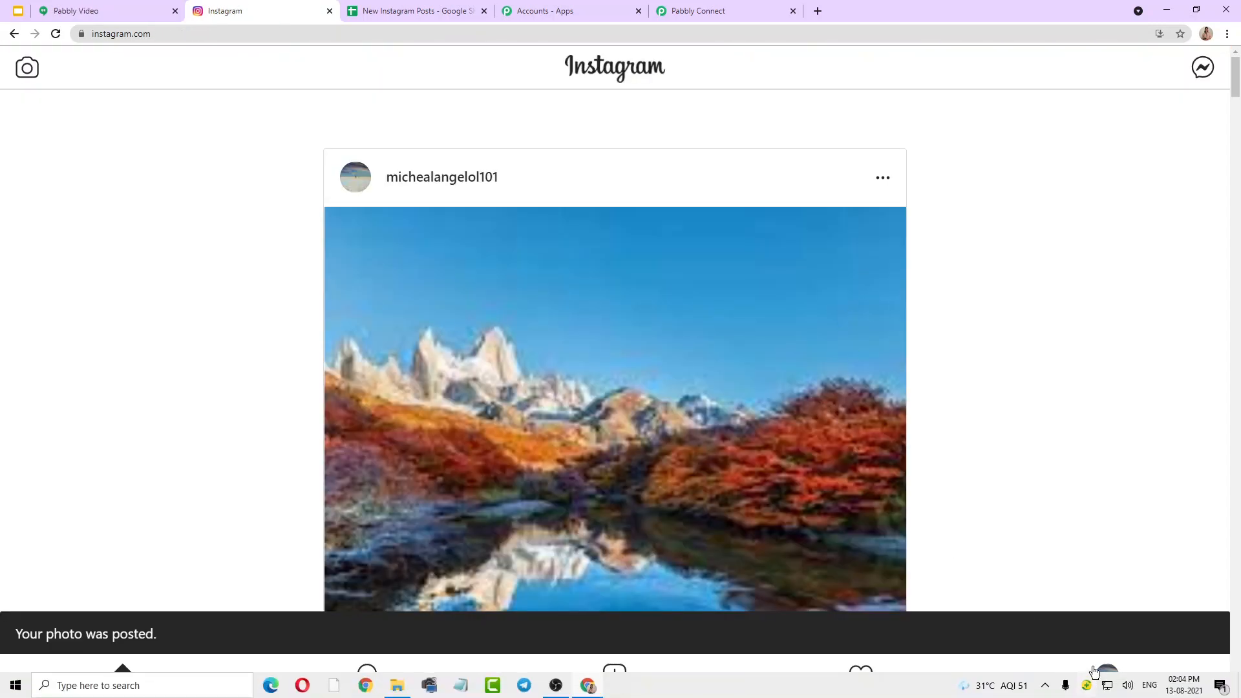
click(1107, 674)
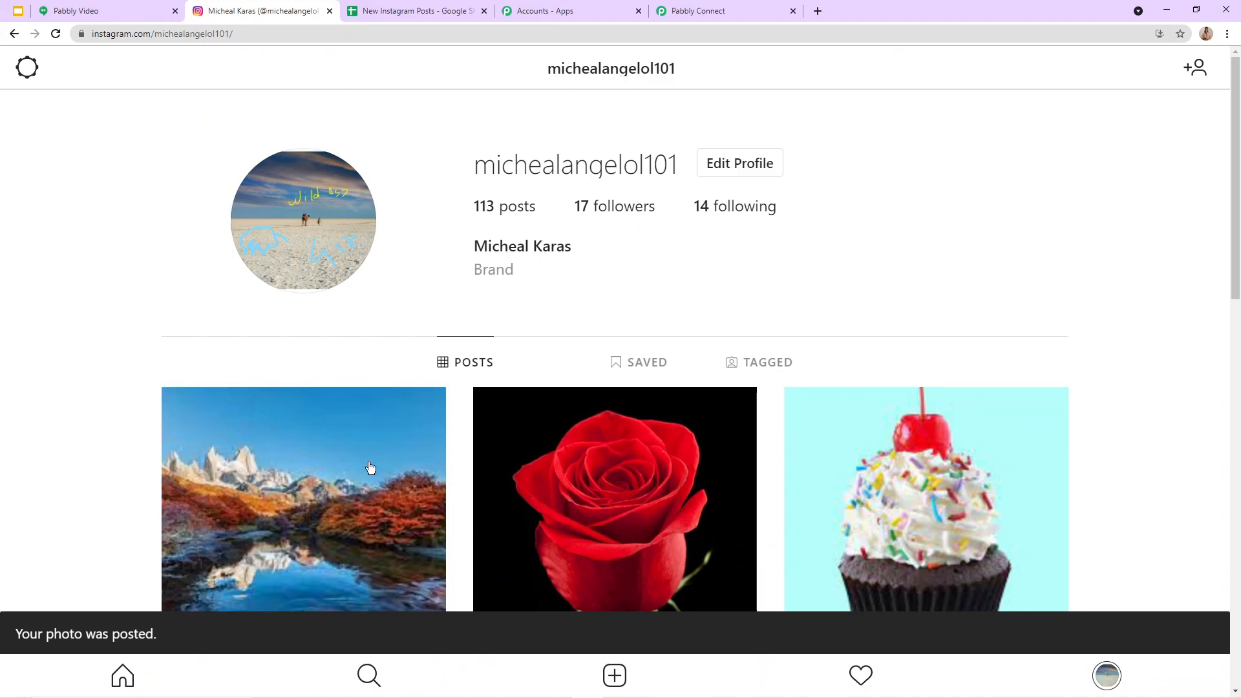
Step: Open the newly shared mountain post from the Instagram profile, review its caption and account name, and close it
scroll(294, 329, down, 4)
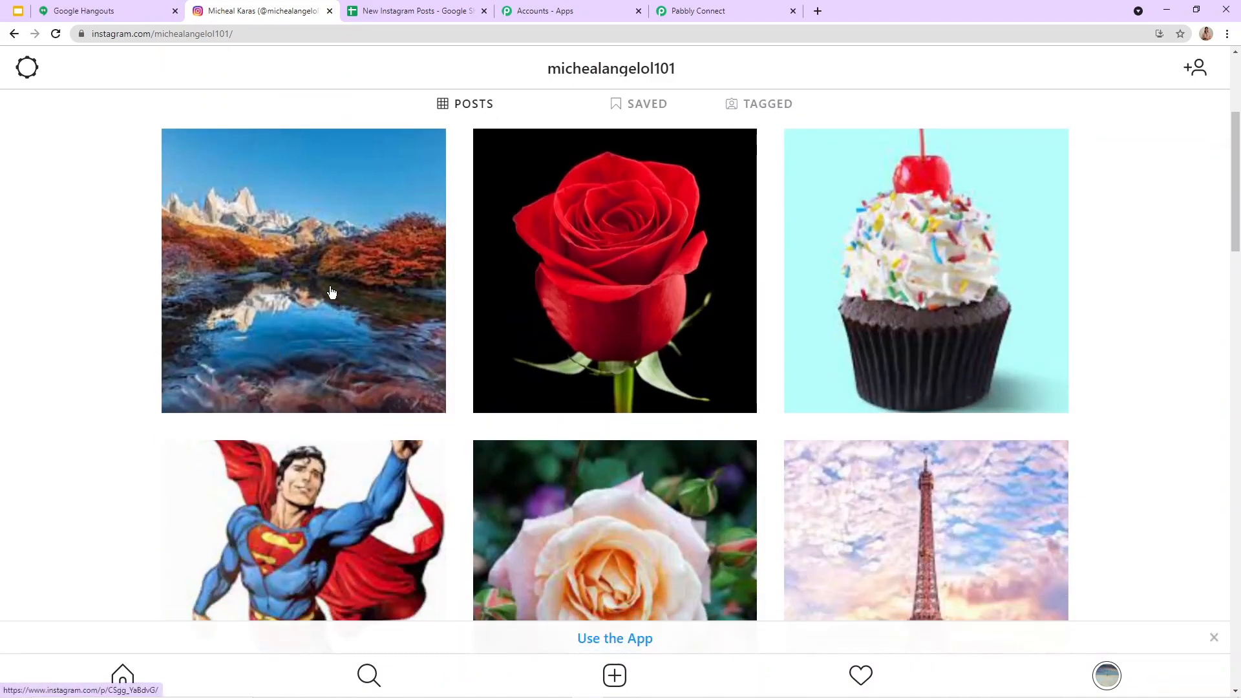
click(328, 291)
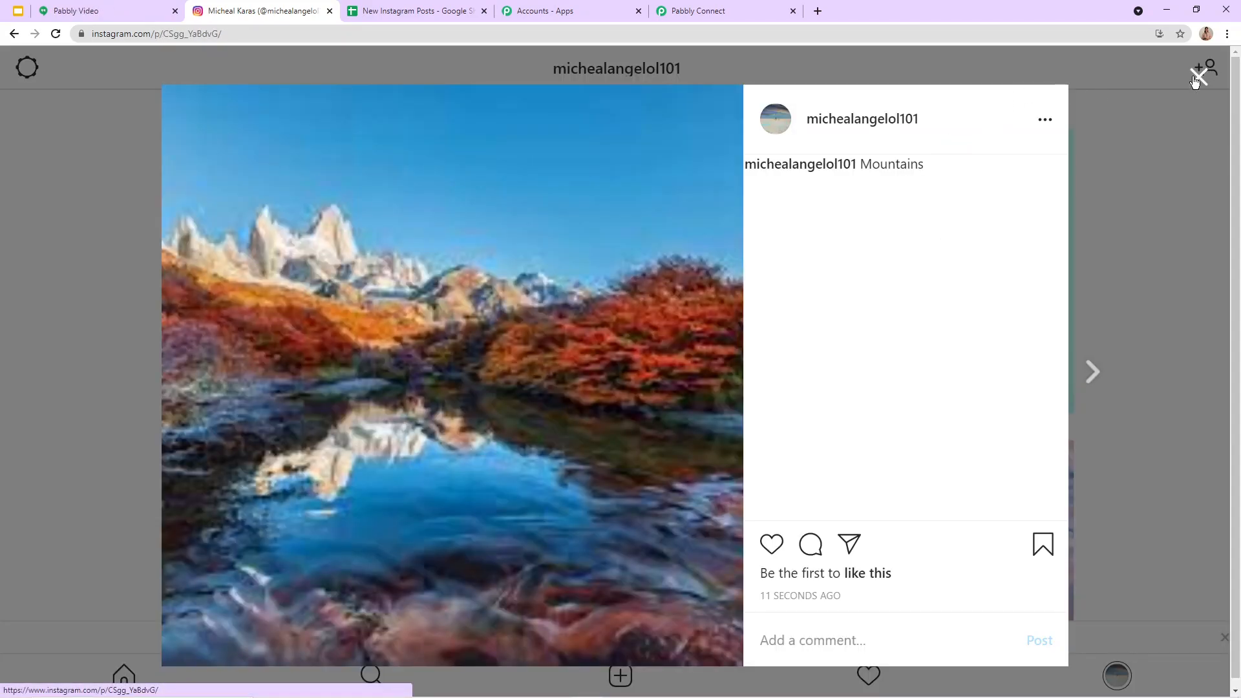
click(1198, 77)
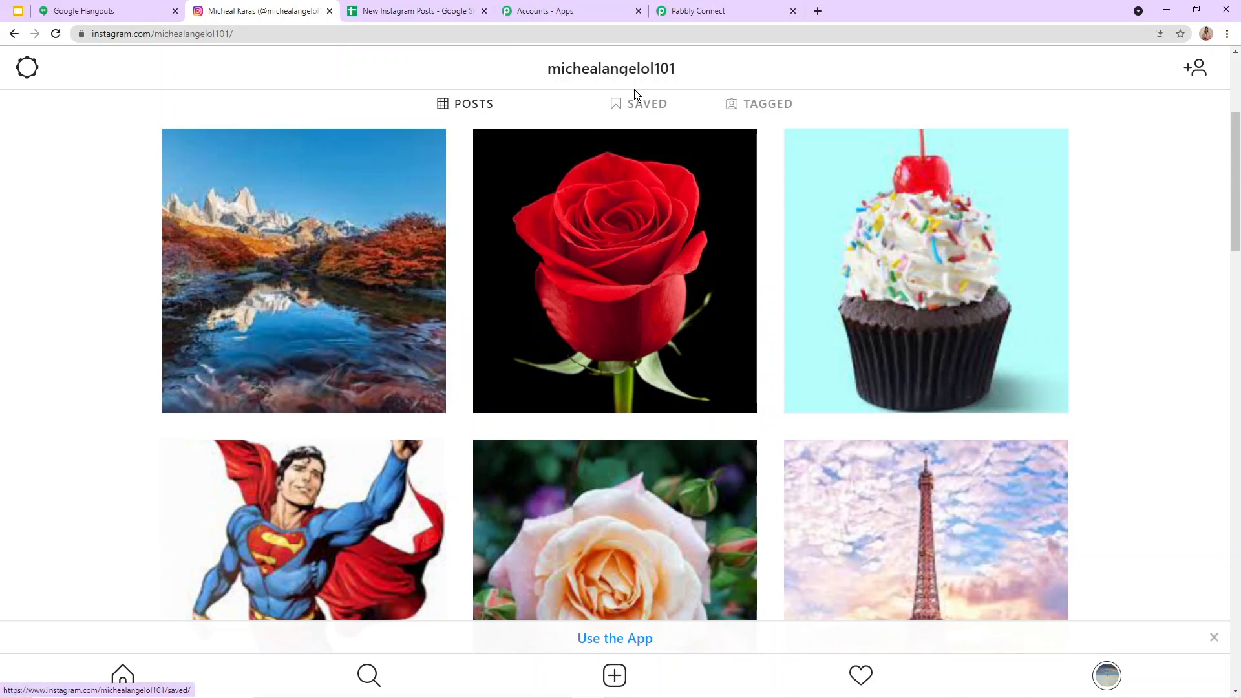
key(ctrl+l)
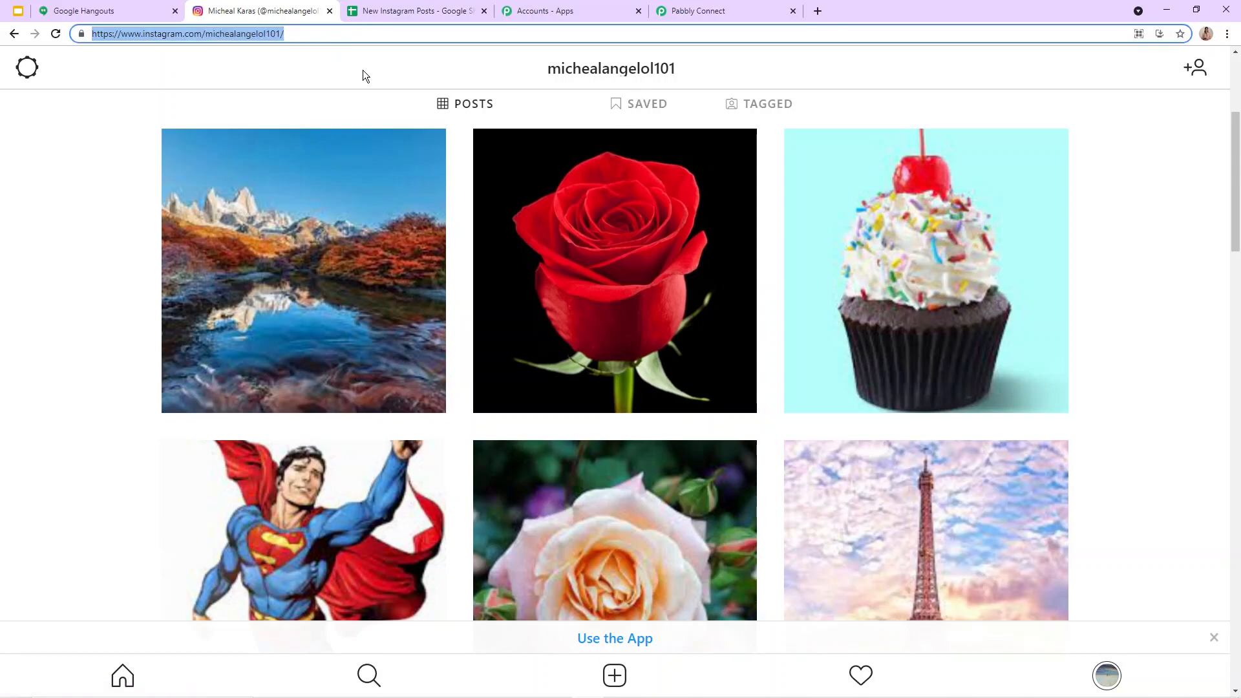
Step: Check the mountain post's row and link in the New Instagram Posts sheet, and return to the workflow in Pabbly Connect
click(435, 6)
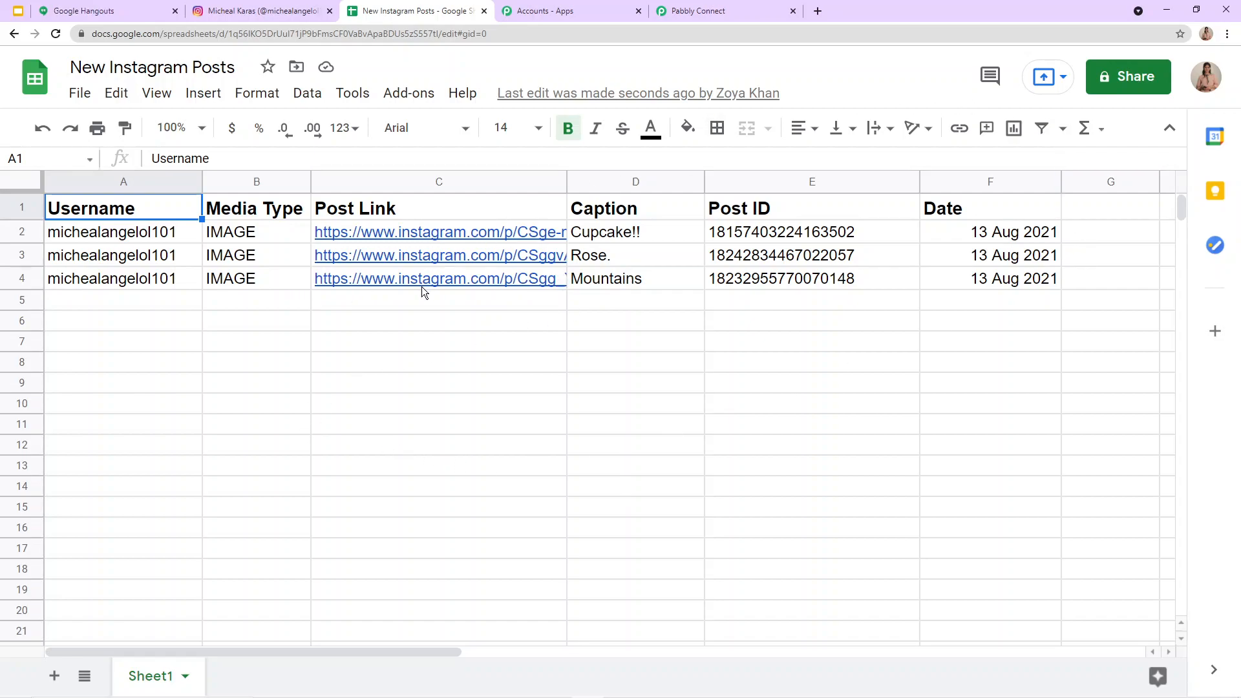
mouse_move(422, 286)
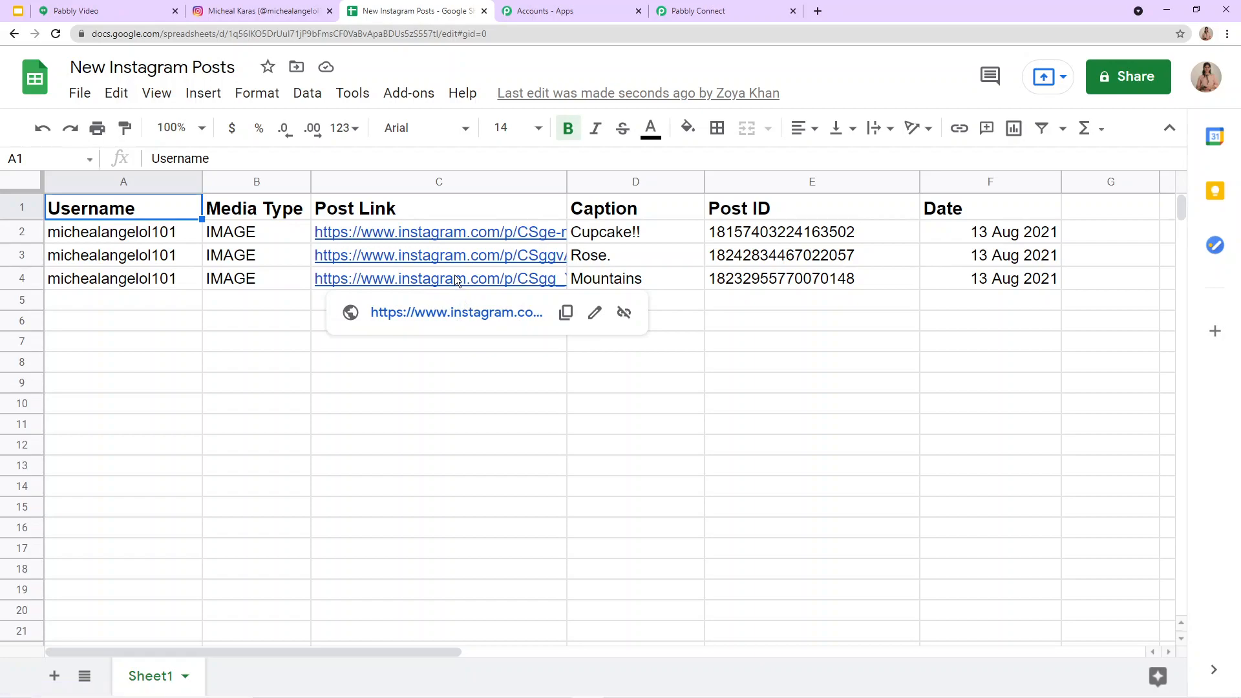
click(698, 5)
scroll(932, 176, up, 2)
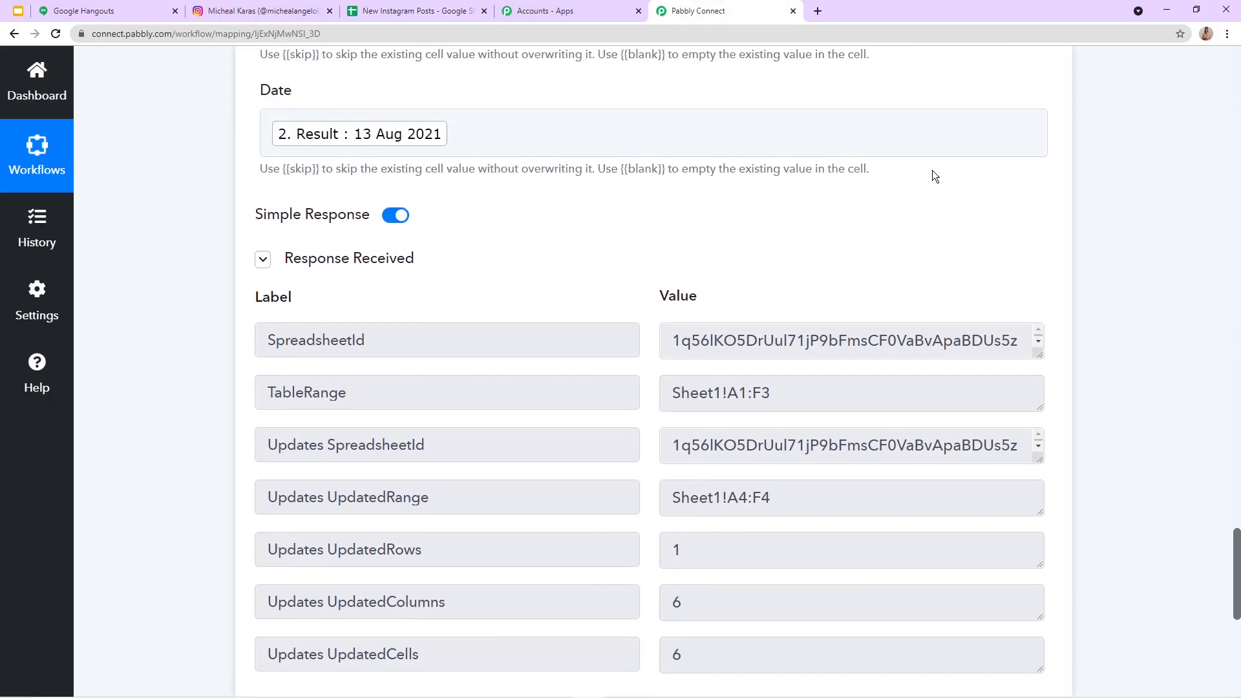